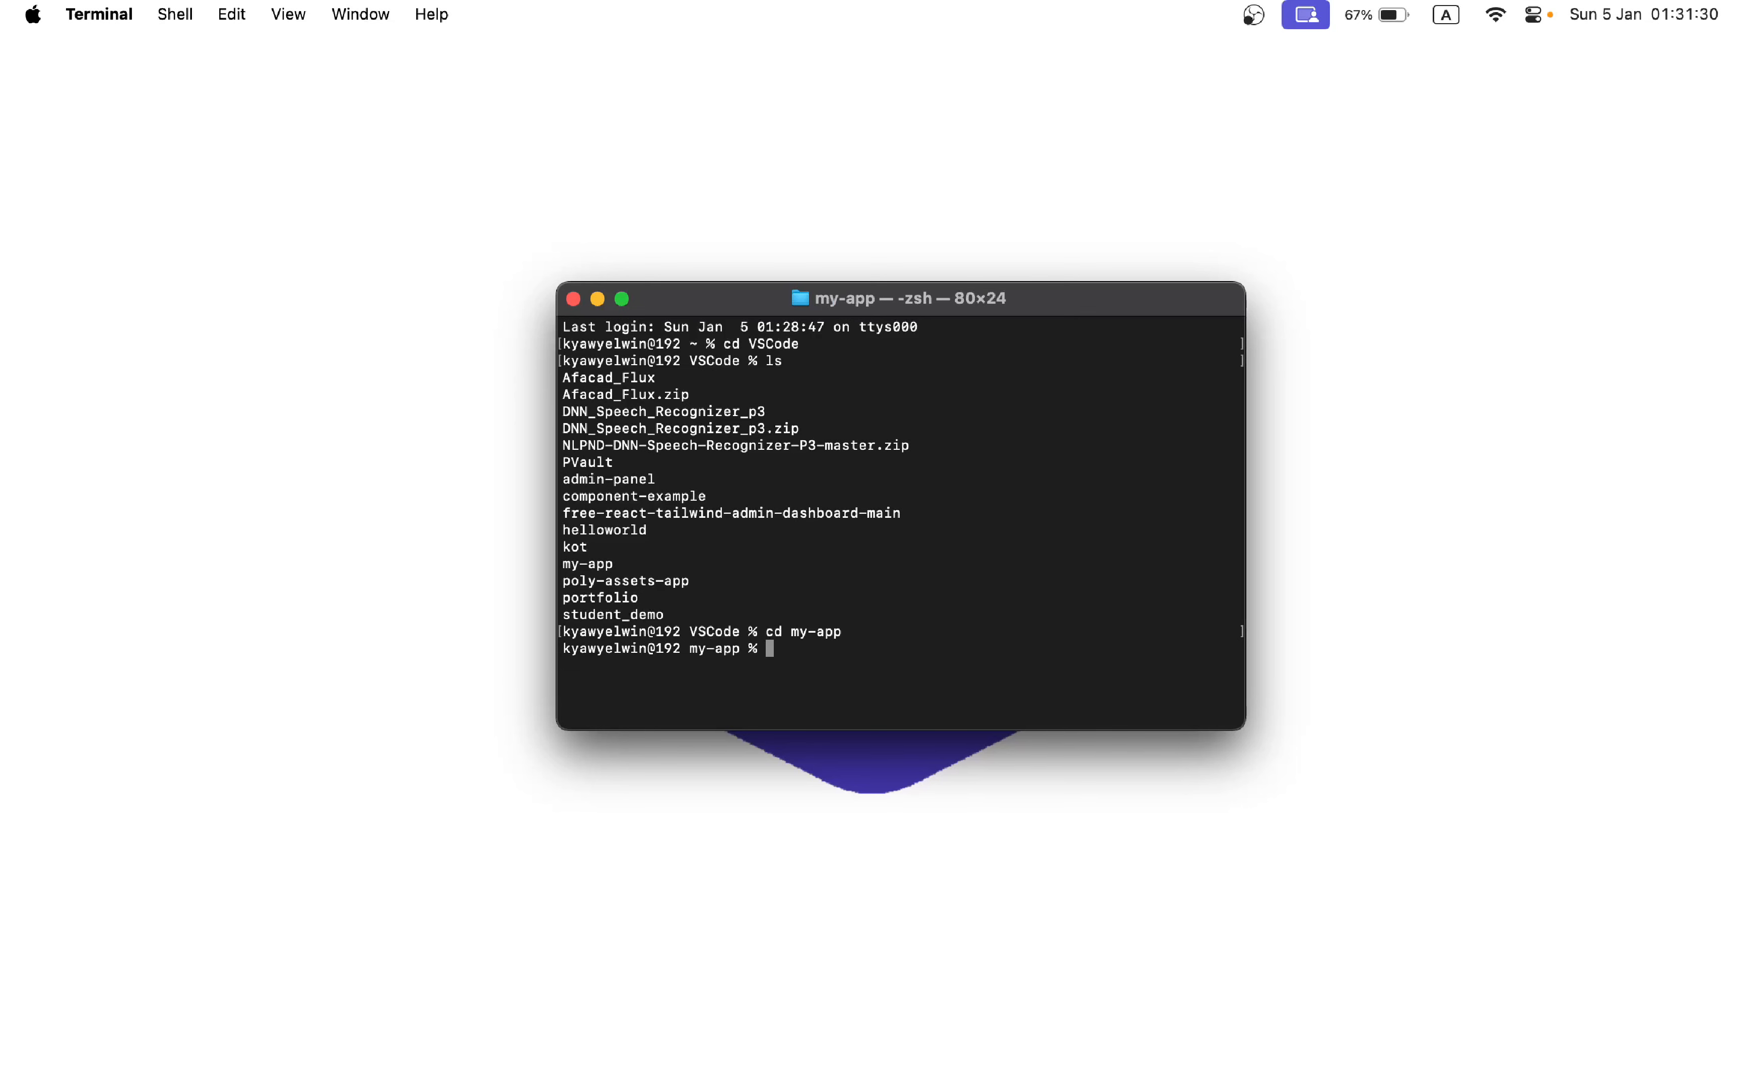
- Install the my-app project's npm dependencies and start its development server with npm start
text(ls)
key(Return)
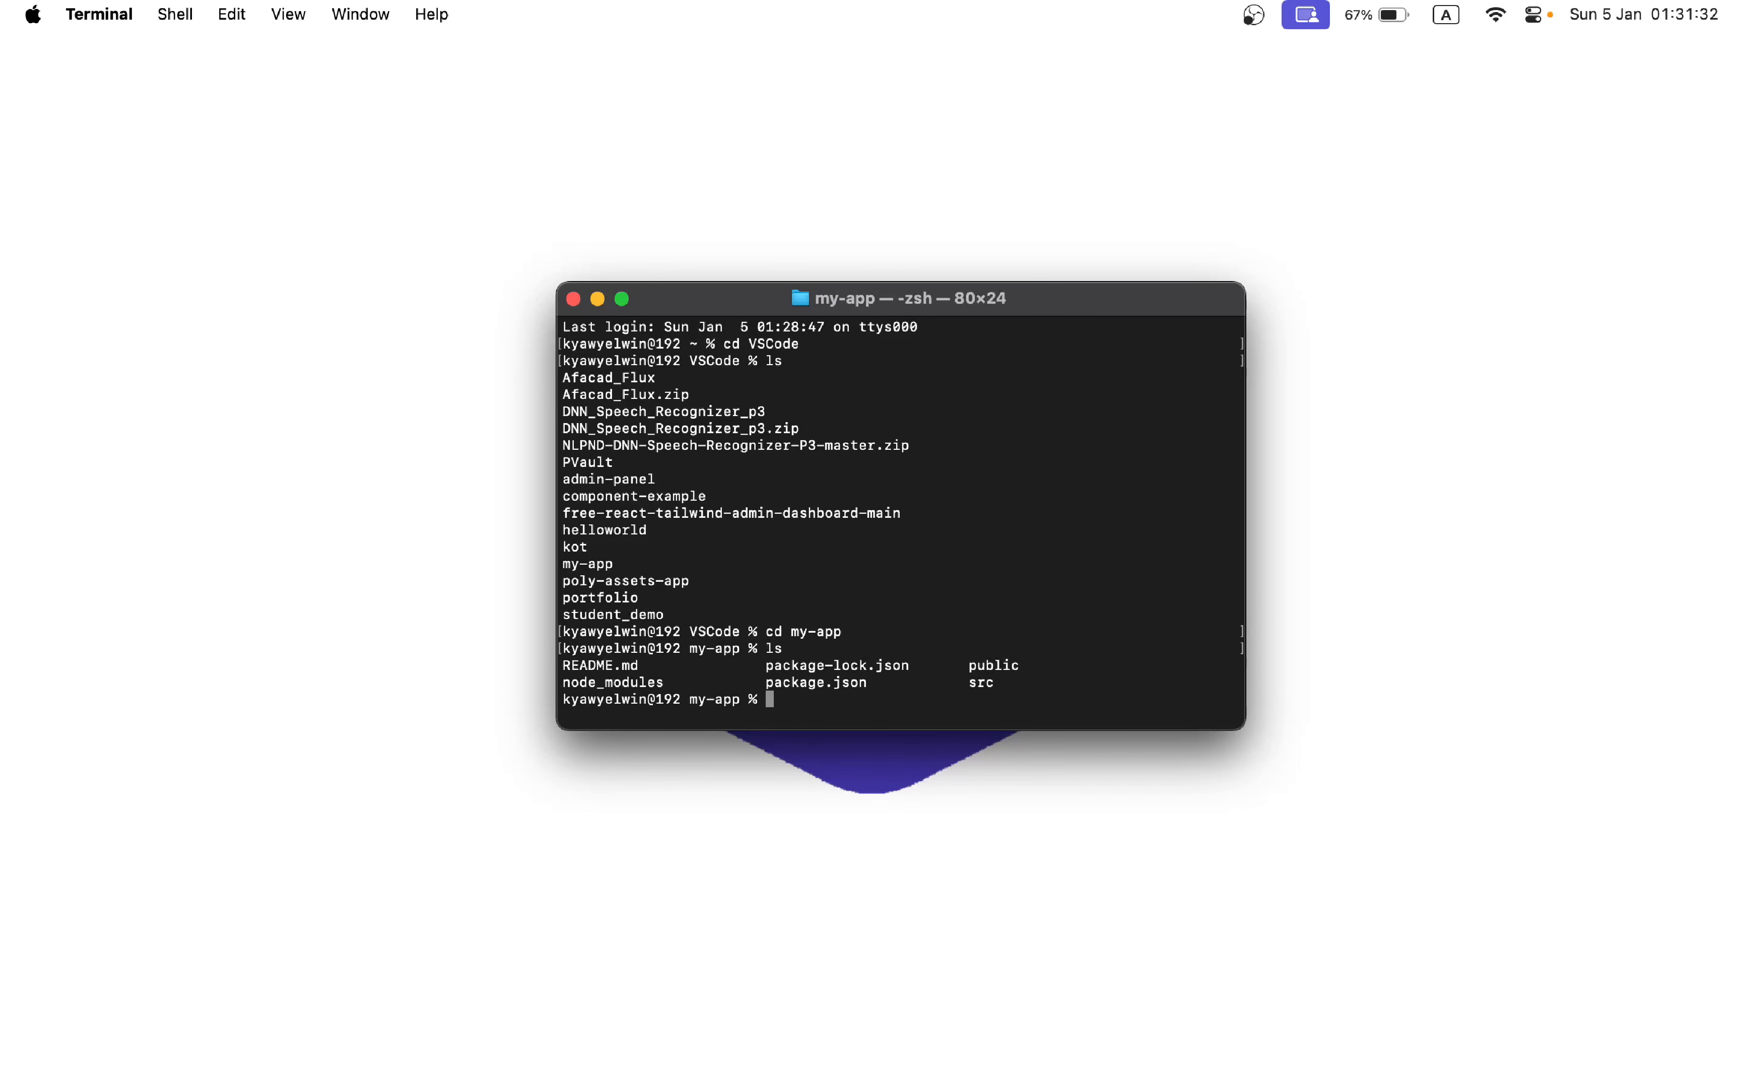
text(npm install)
key(Return)
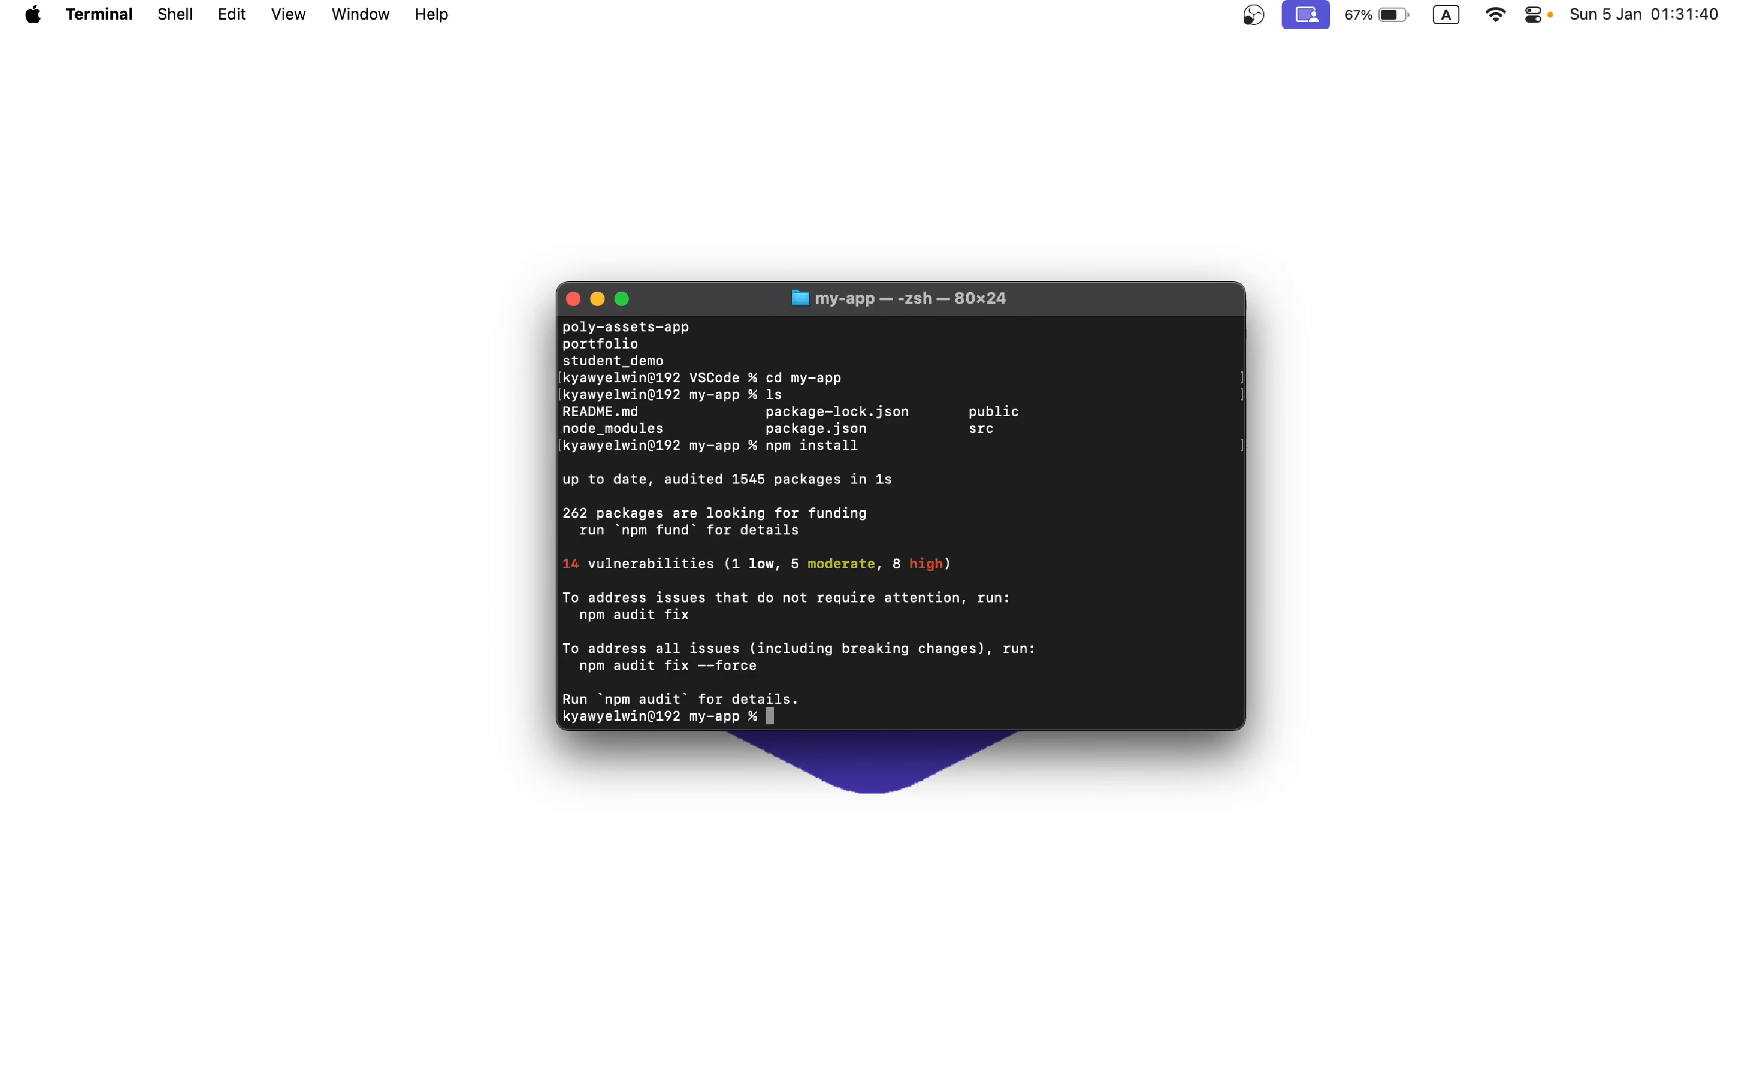
text(npm start)
key(Return)
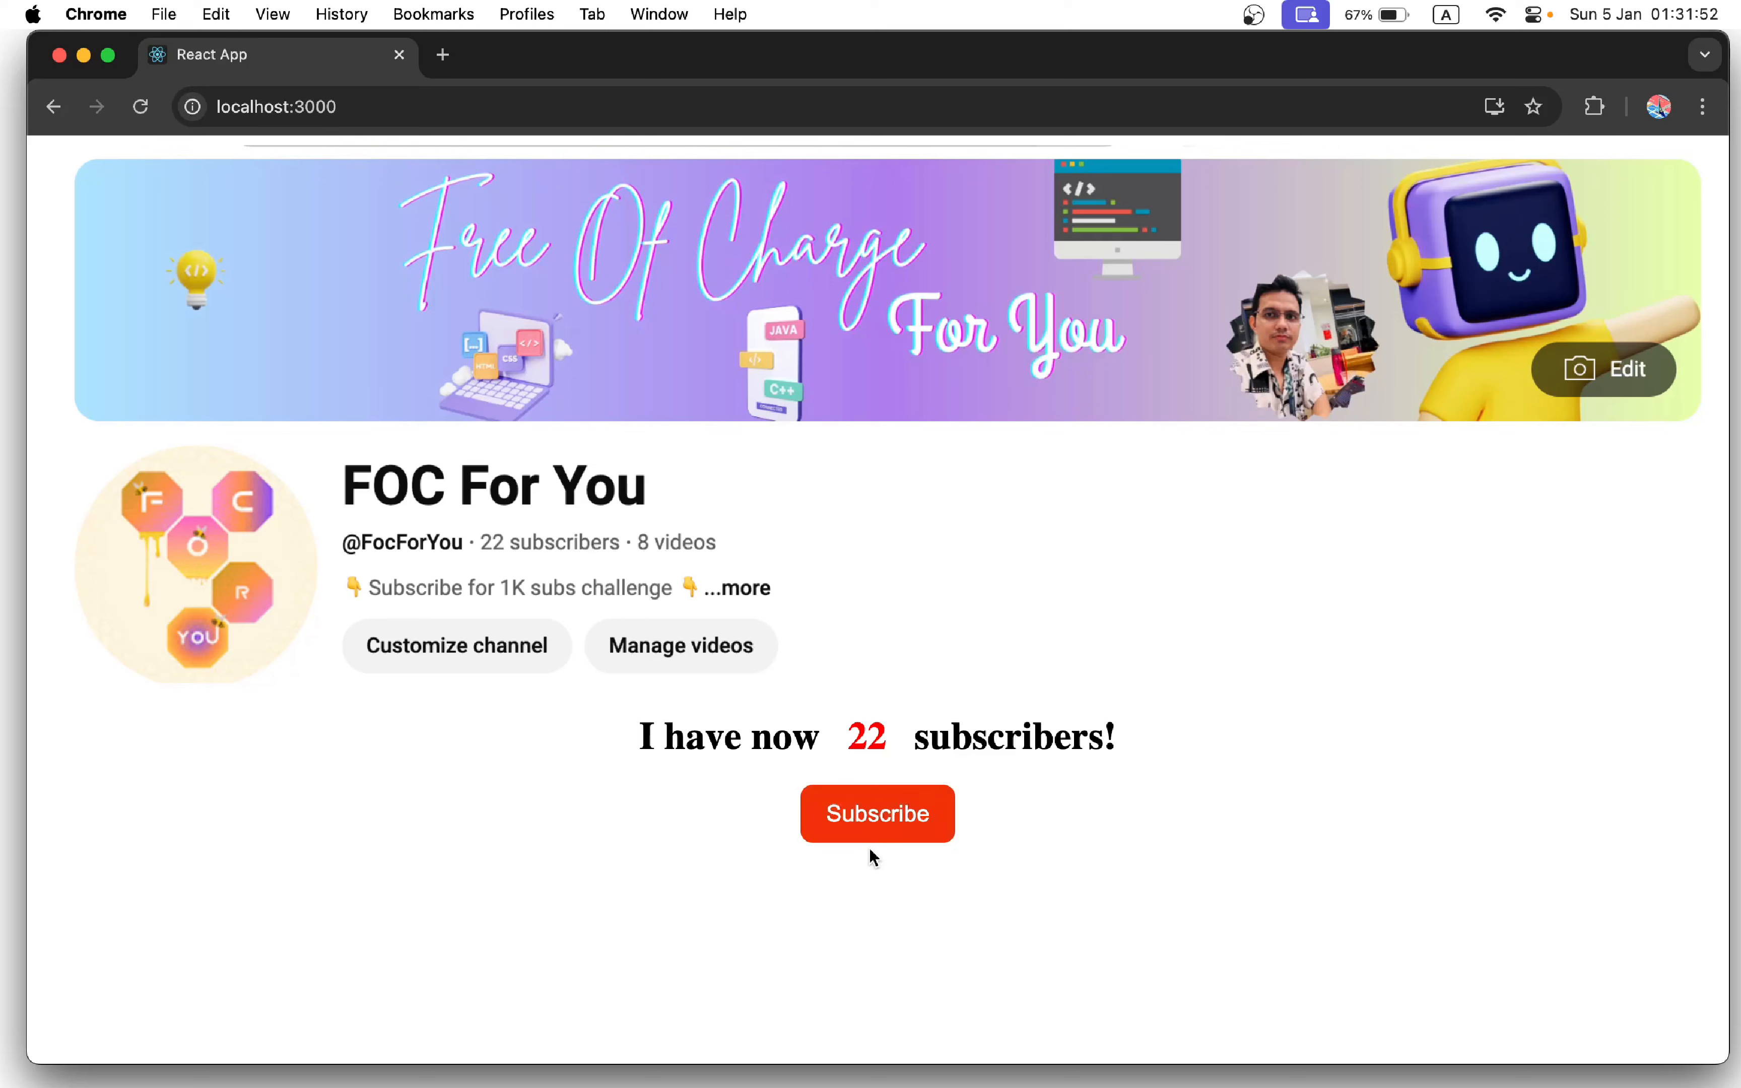
- Test the running app's subscriber counter by subscribing seven times
click(889, 827)
click(889, 828)
click(889, 827)
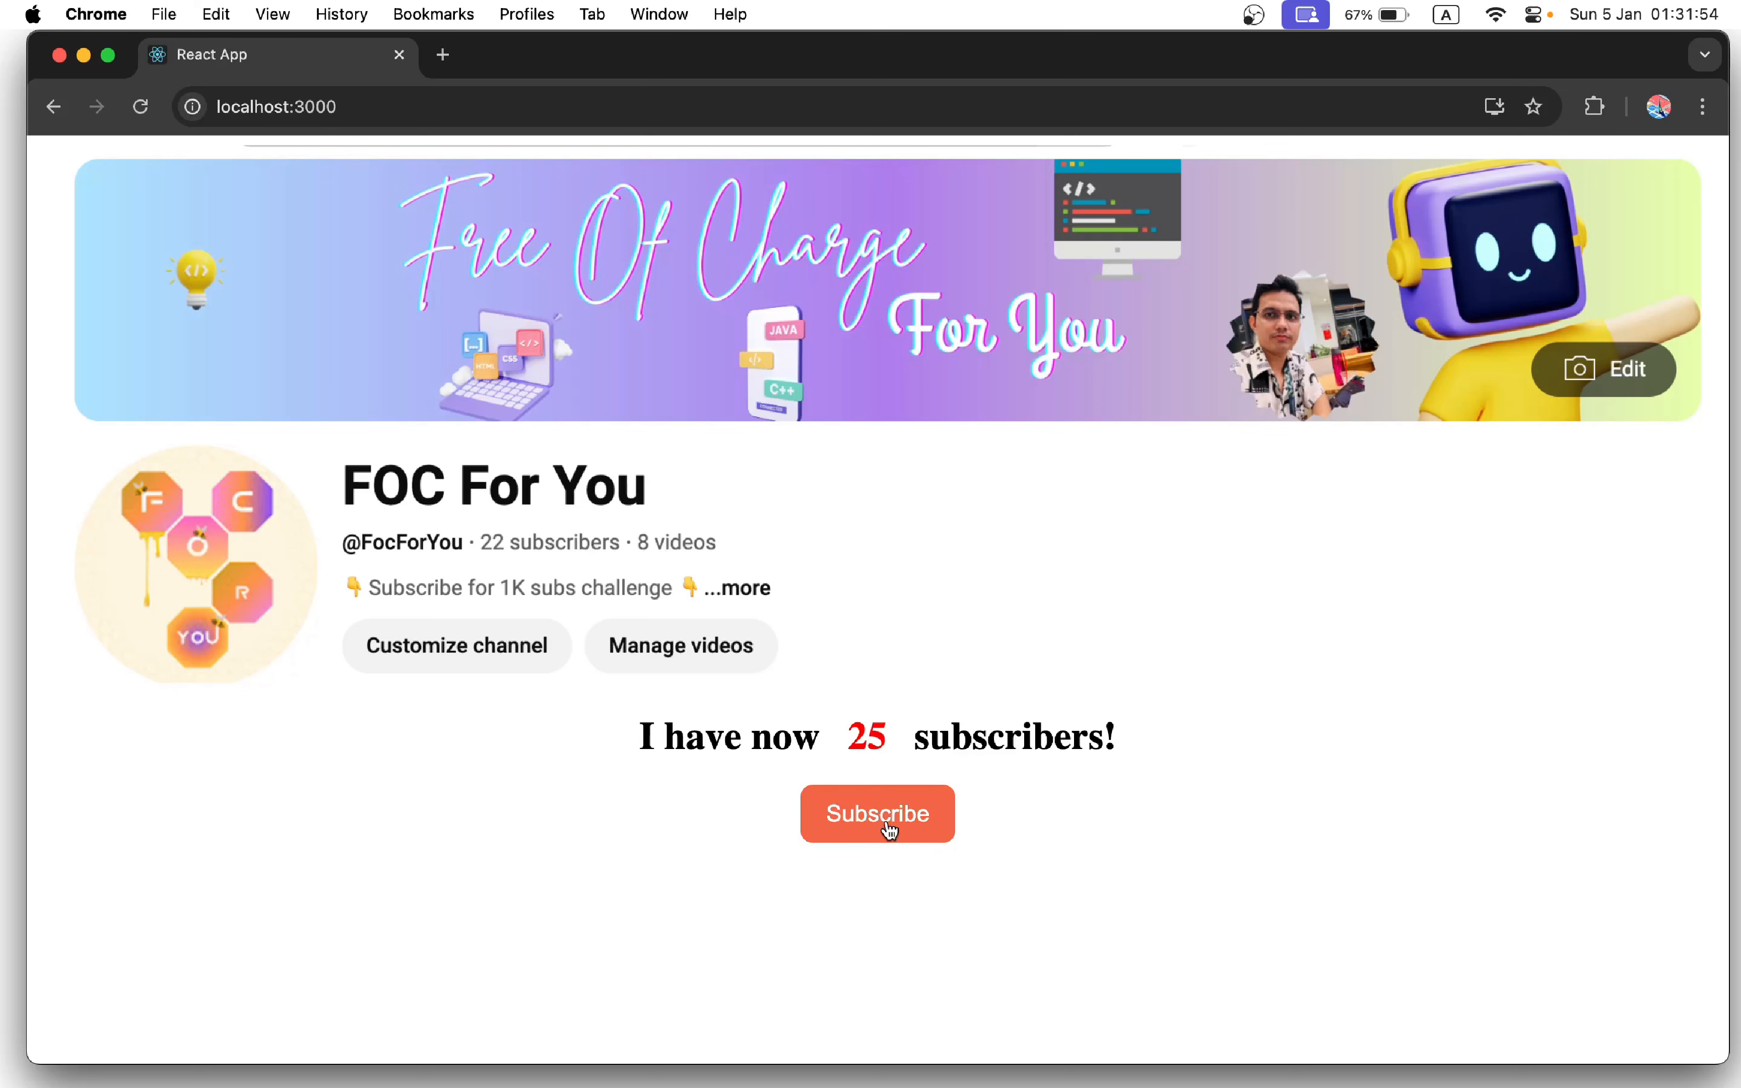
click(889, 828)
click(889, 827)
click(889, 827)
click(889, 828)
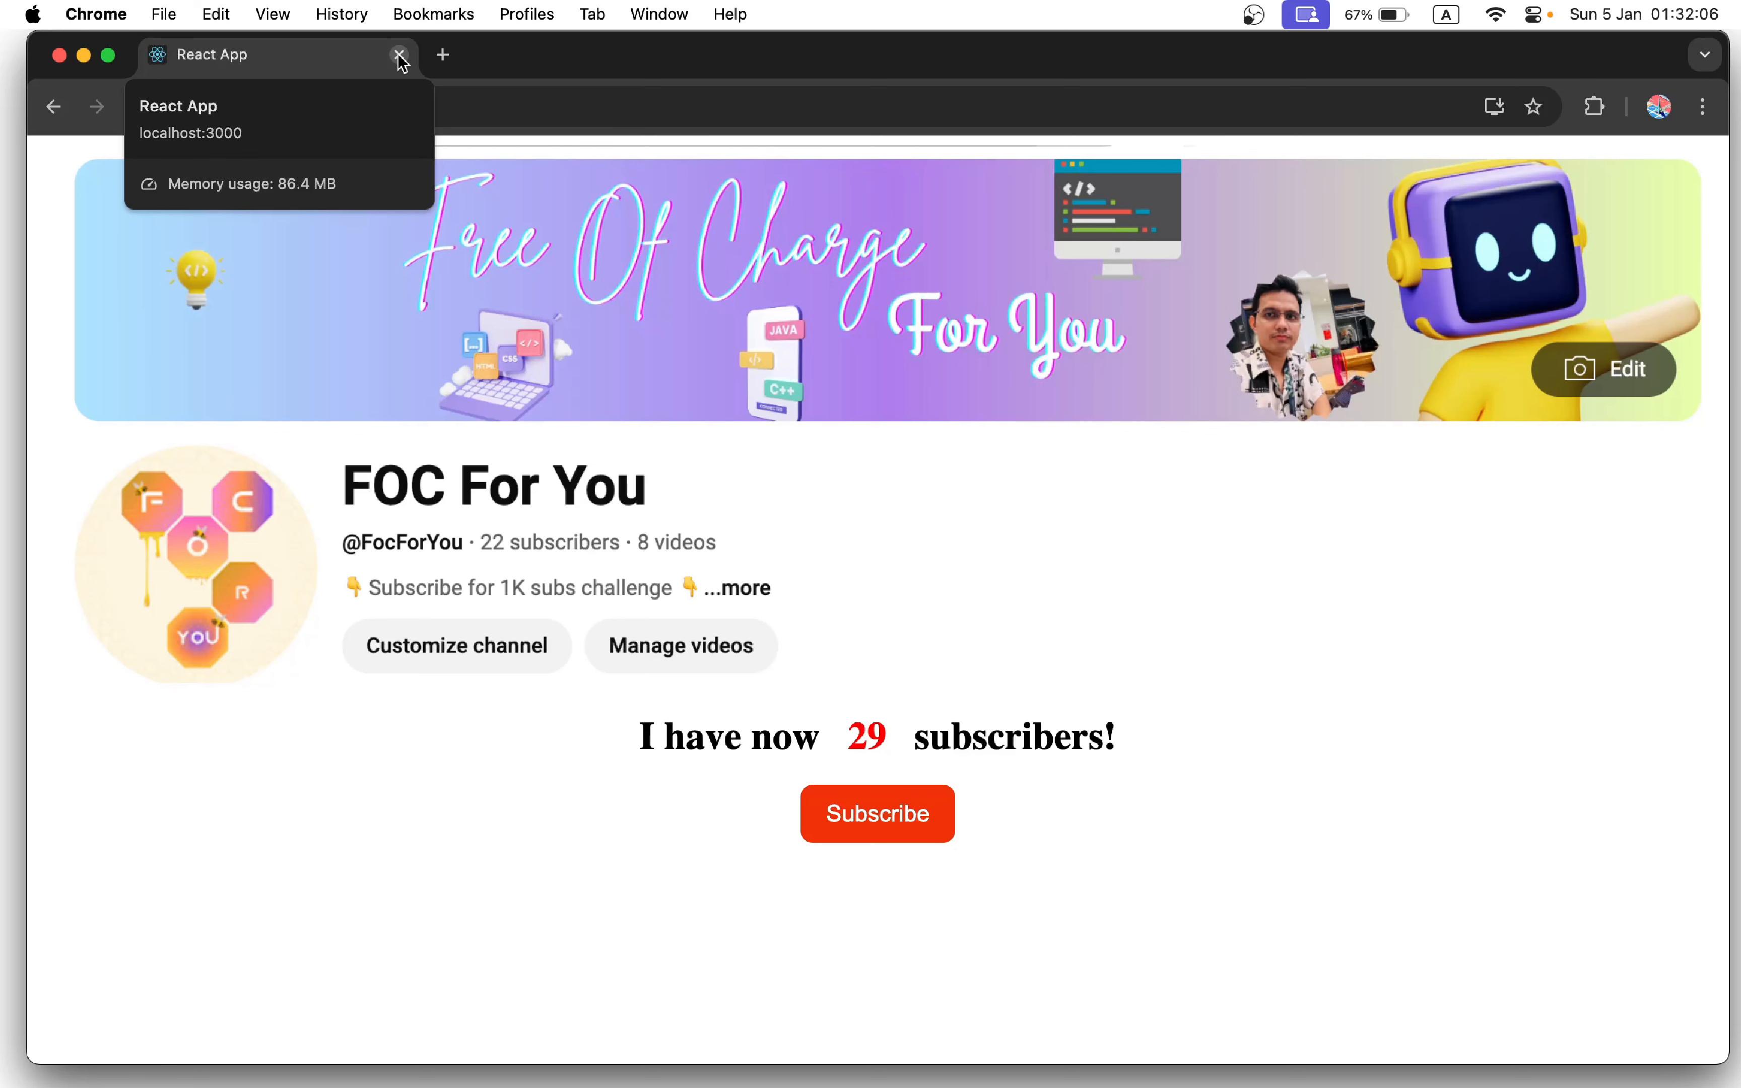
- Open GitHub's new repository form in a separate browser tab and name the repository "my-app"
click(445, 55)
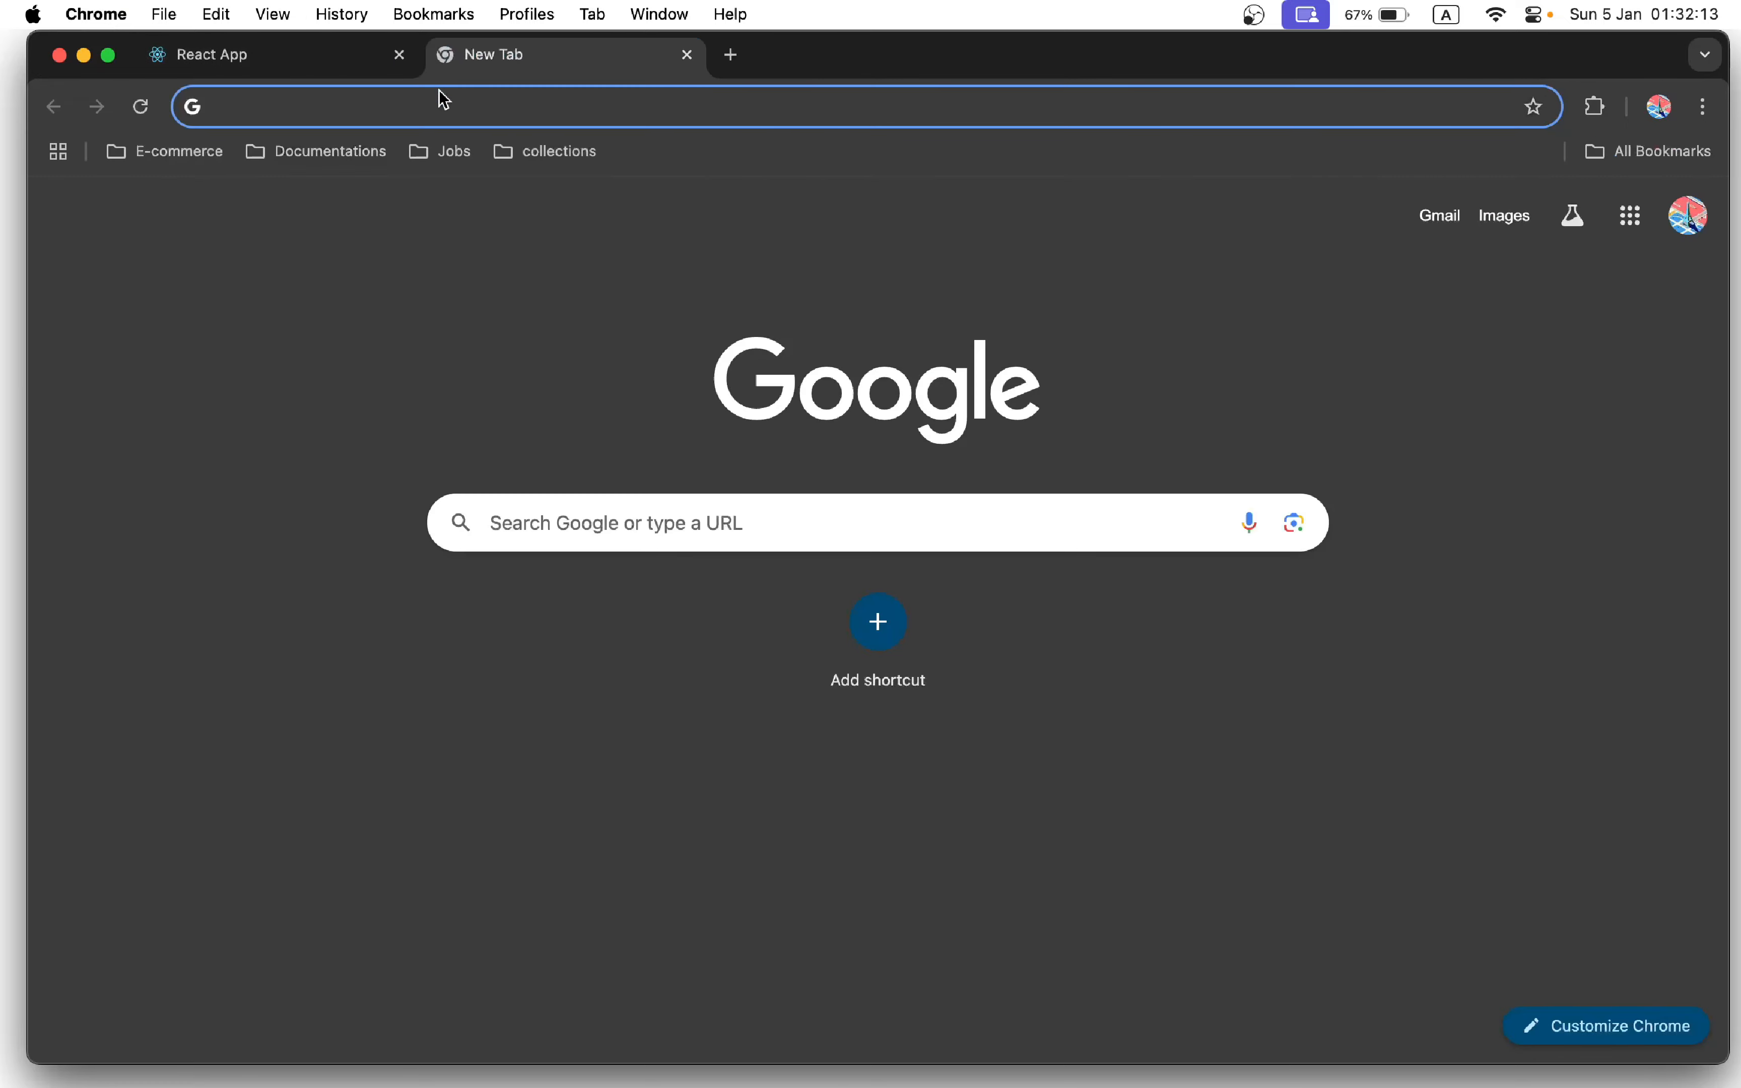
text(g)
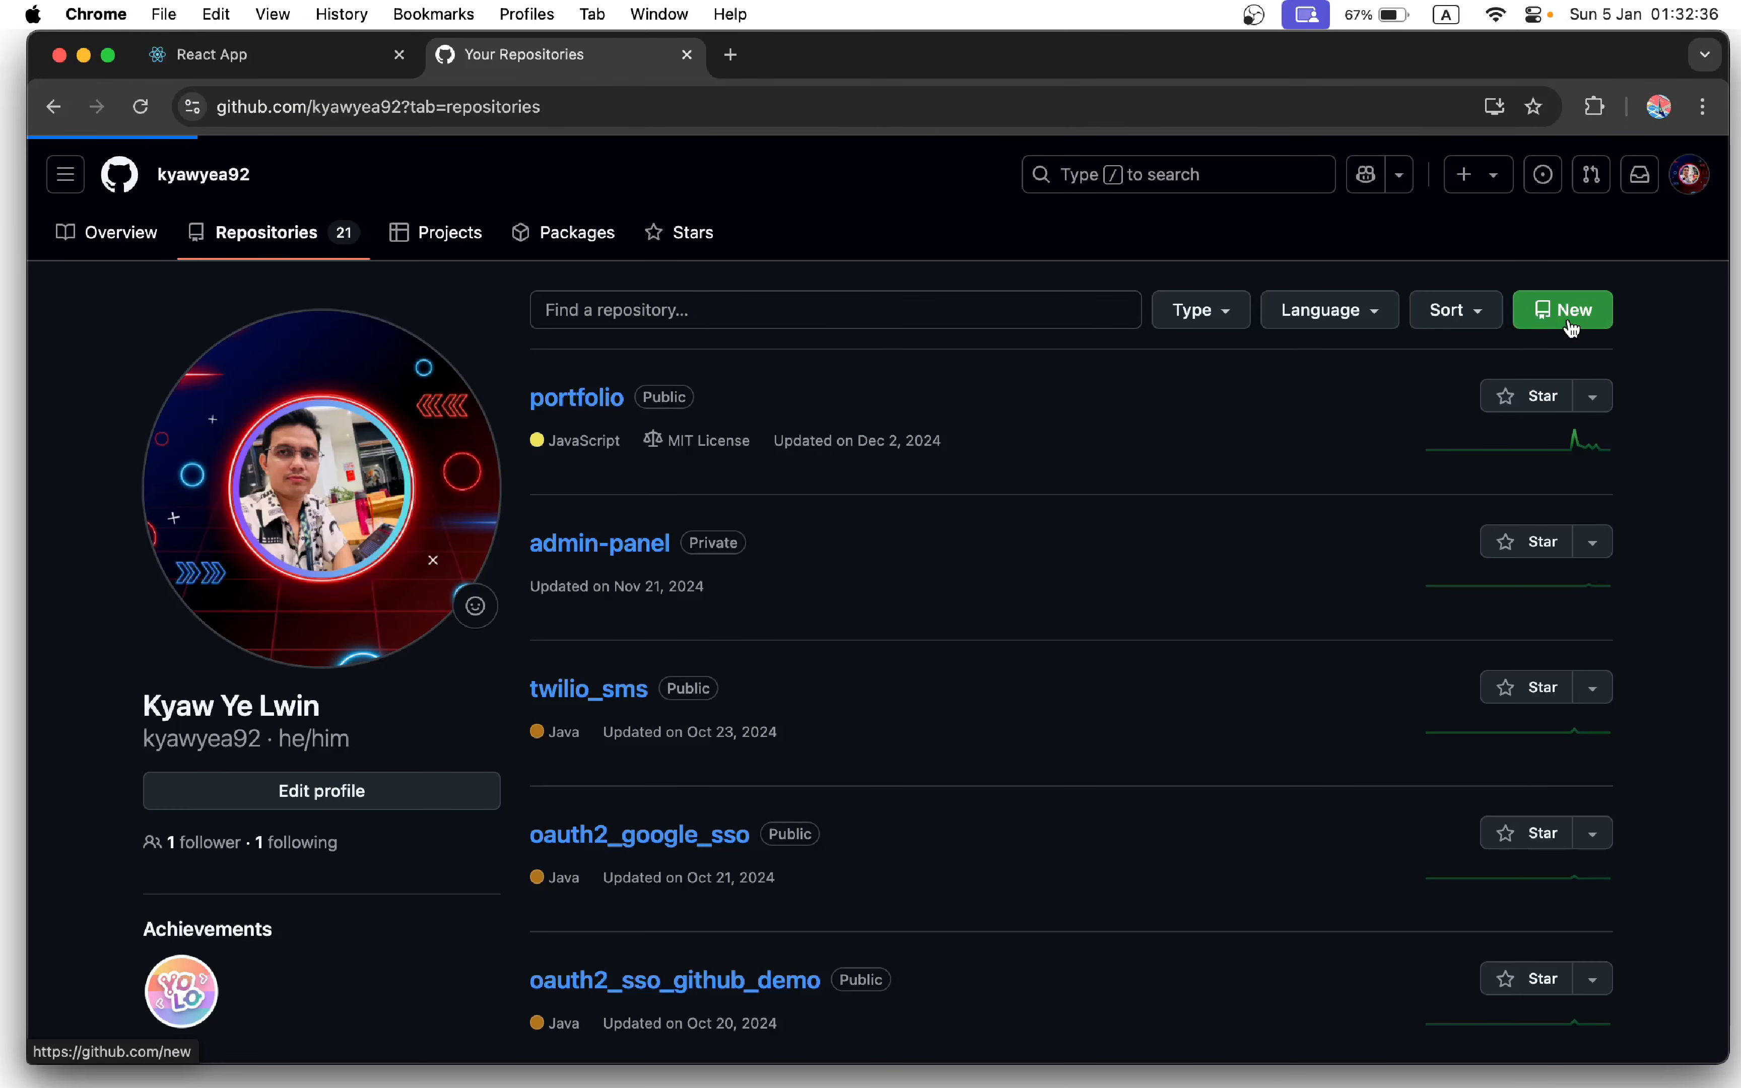
click(1572, 319)
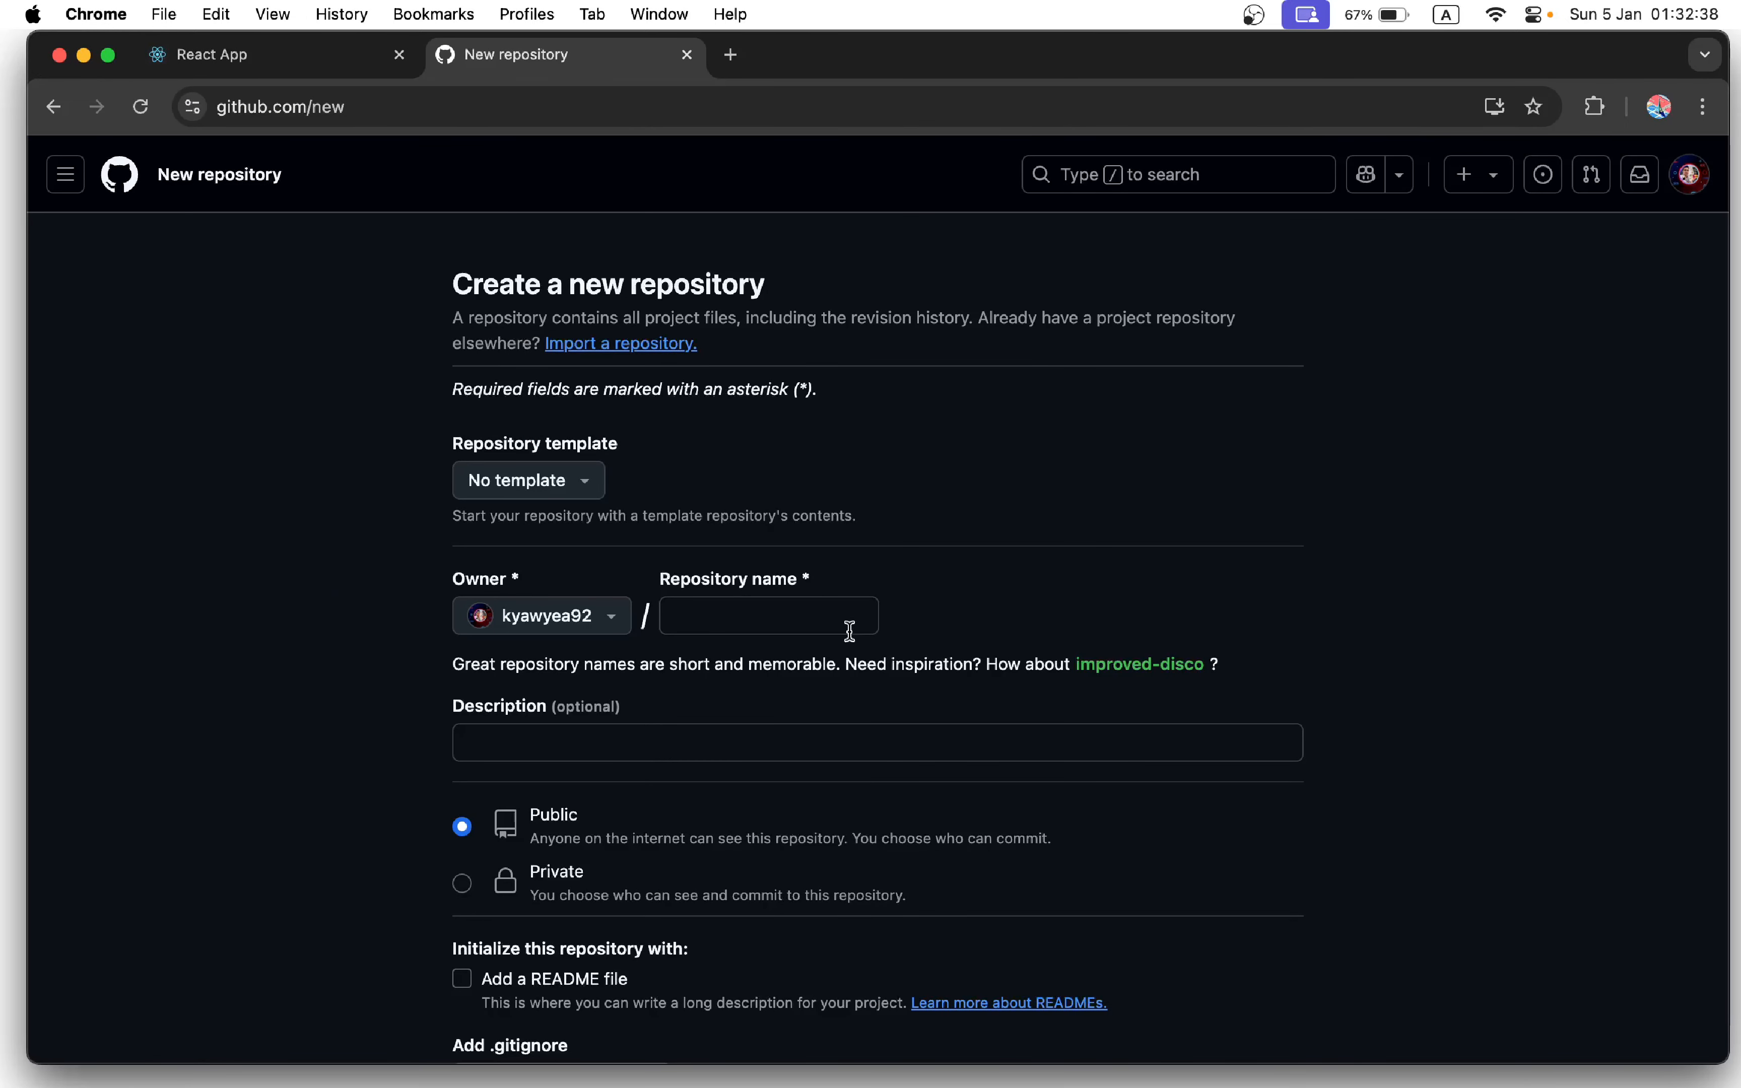
click(763, 617)
text(m)
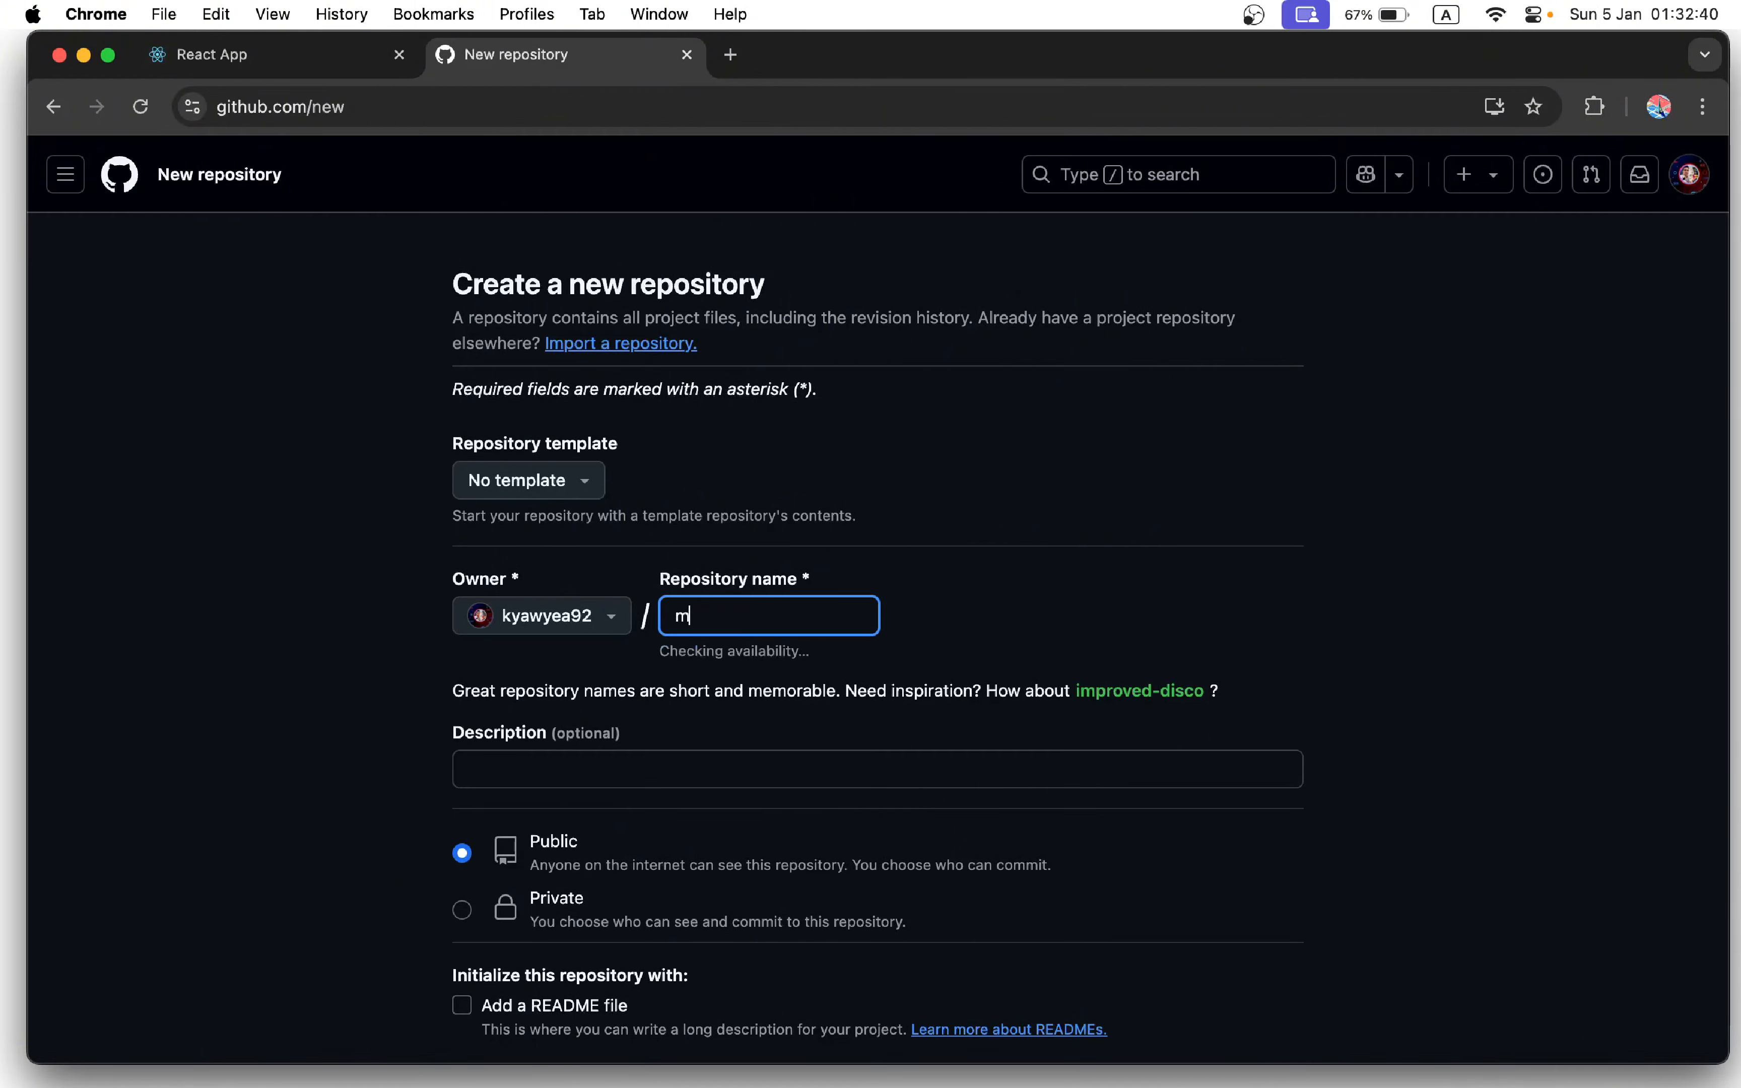
text(y-app)
- Describe the repository as "This is demo project for AWS amplify By using GitHub Repo" and create it as public
scroll(696, 654, down, 5)
scroll(695, 654, down, 5)
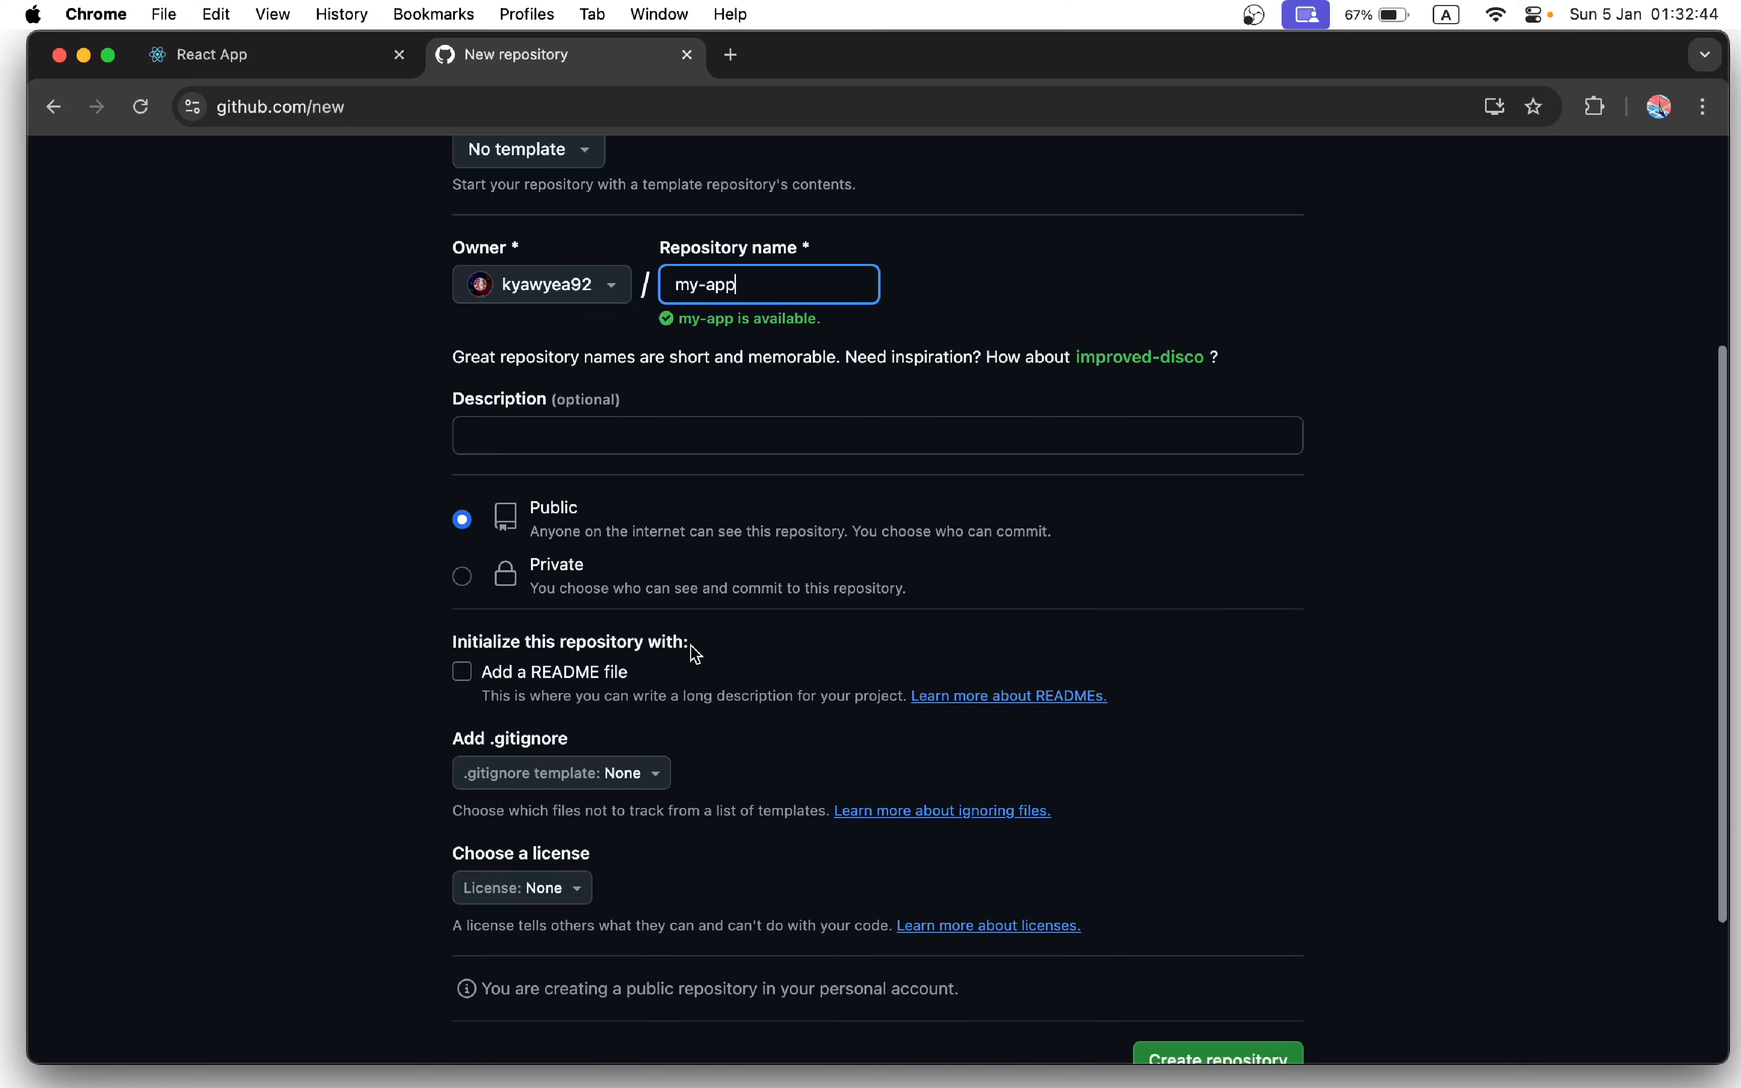
click(617, 426)
text(This is de)
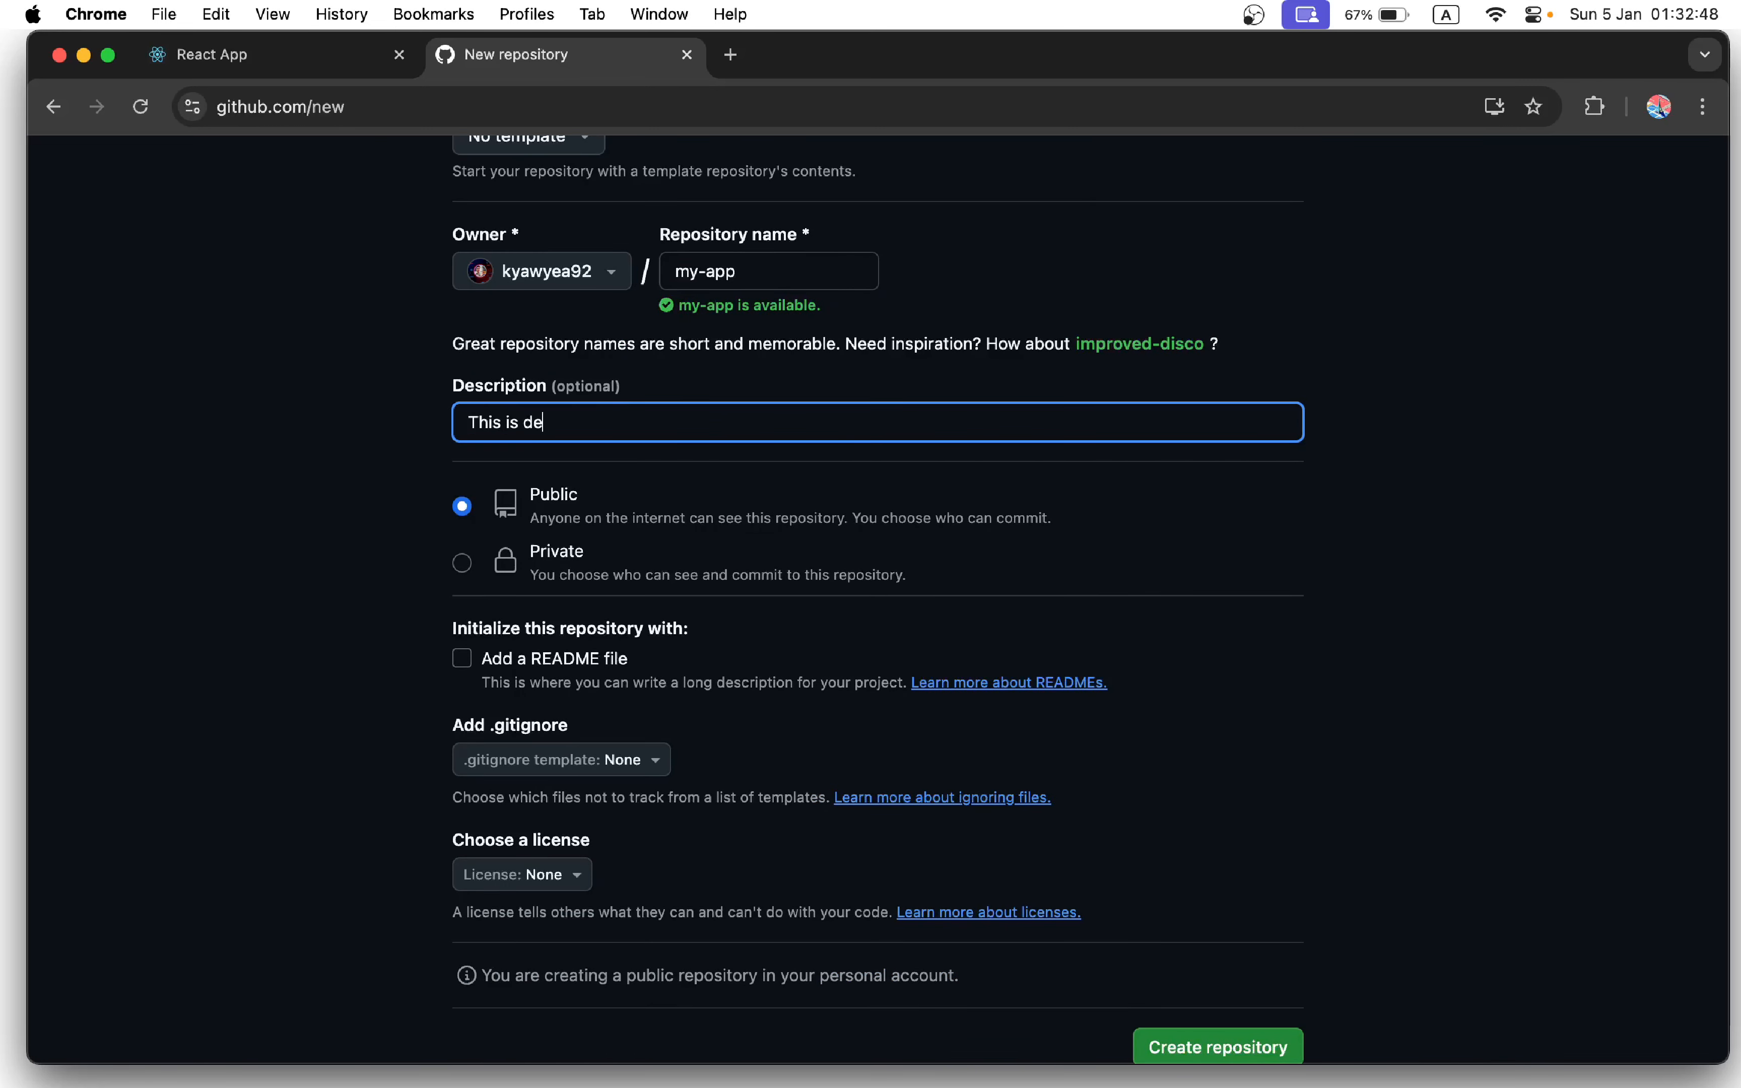
text(mo project for AWS am)
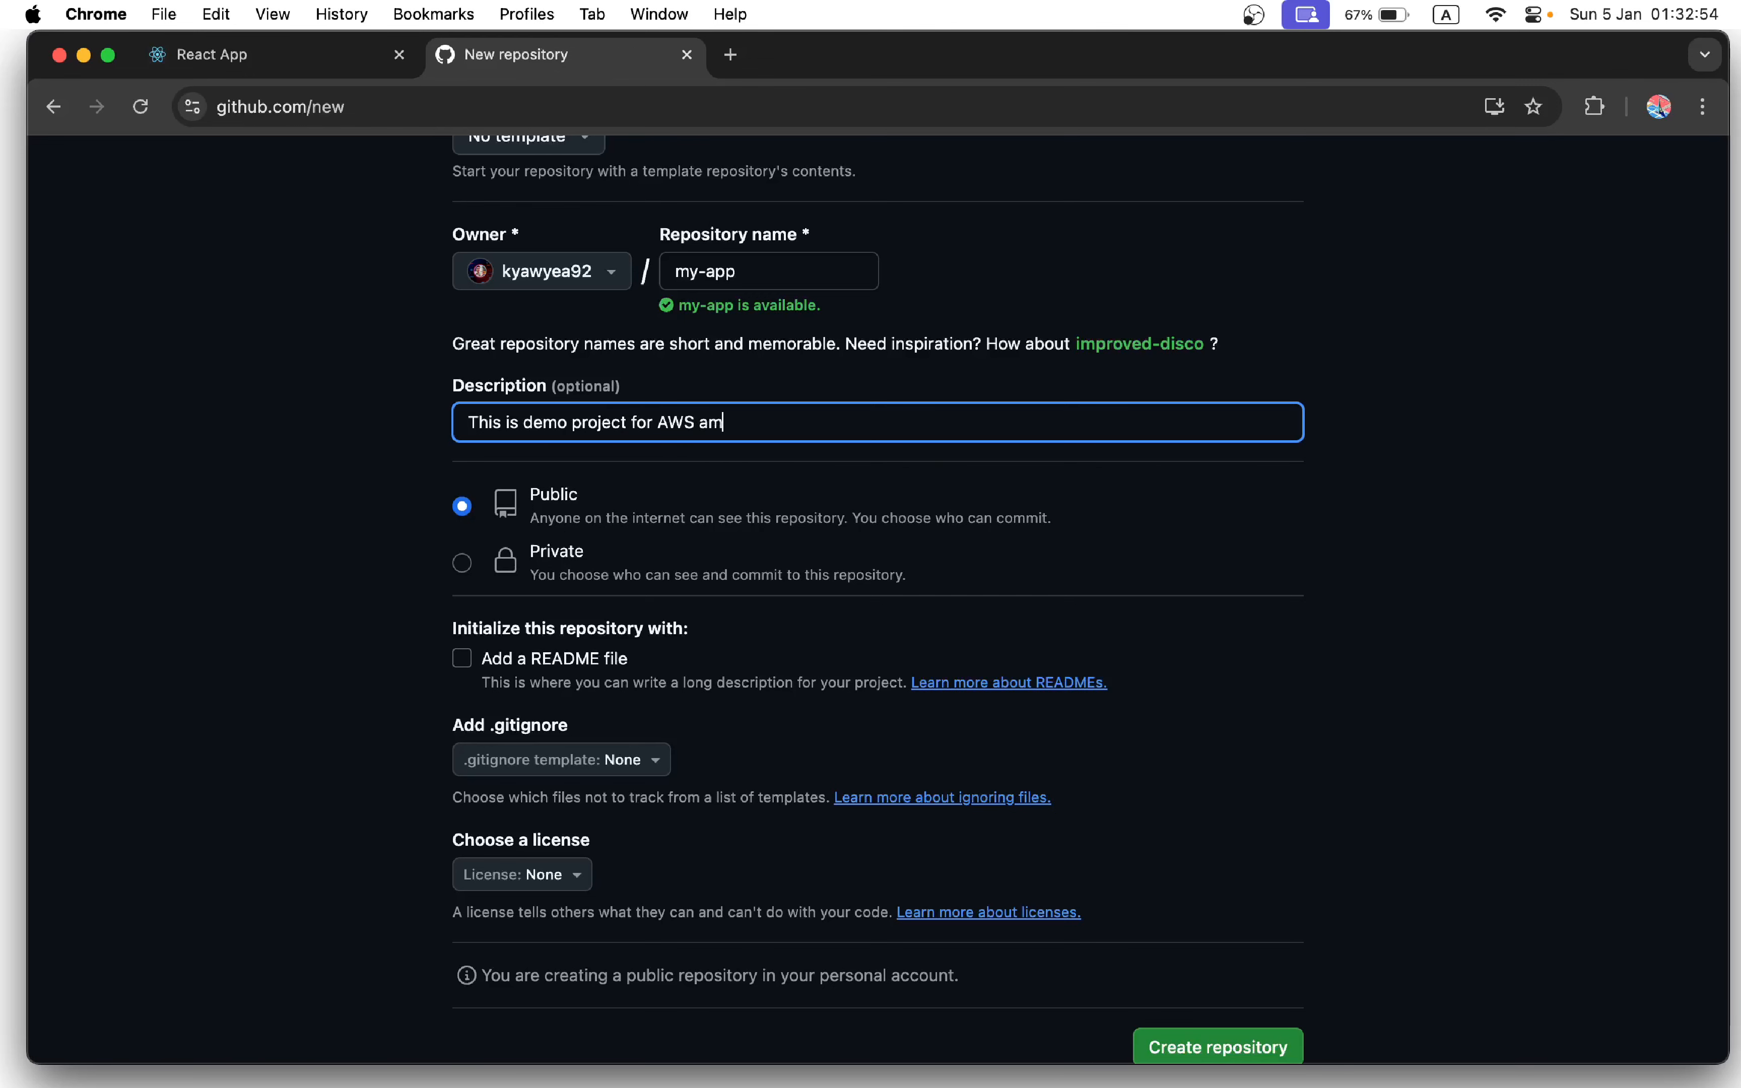
text(lify By suusing GitHub Repo)
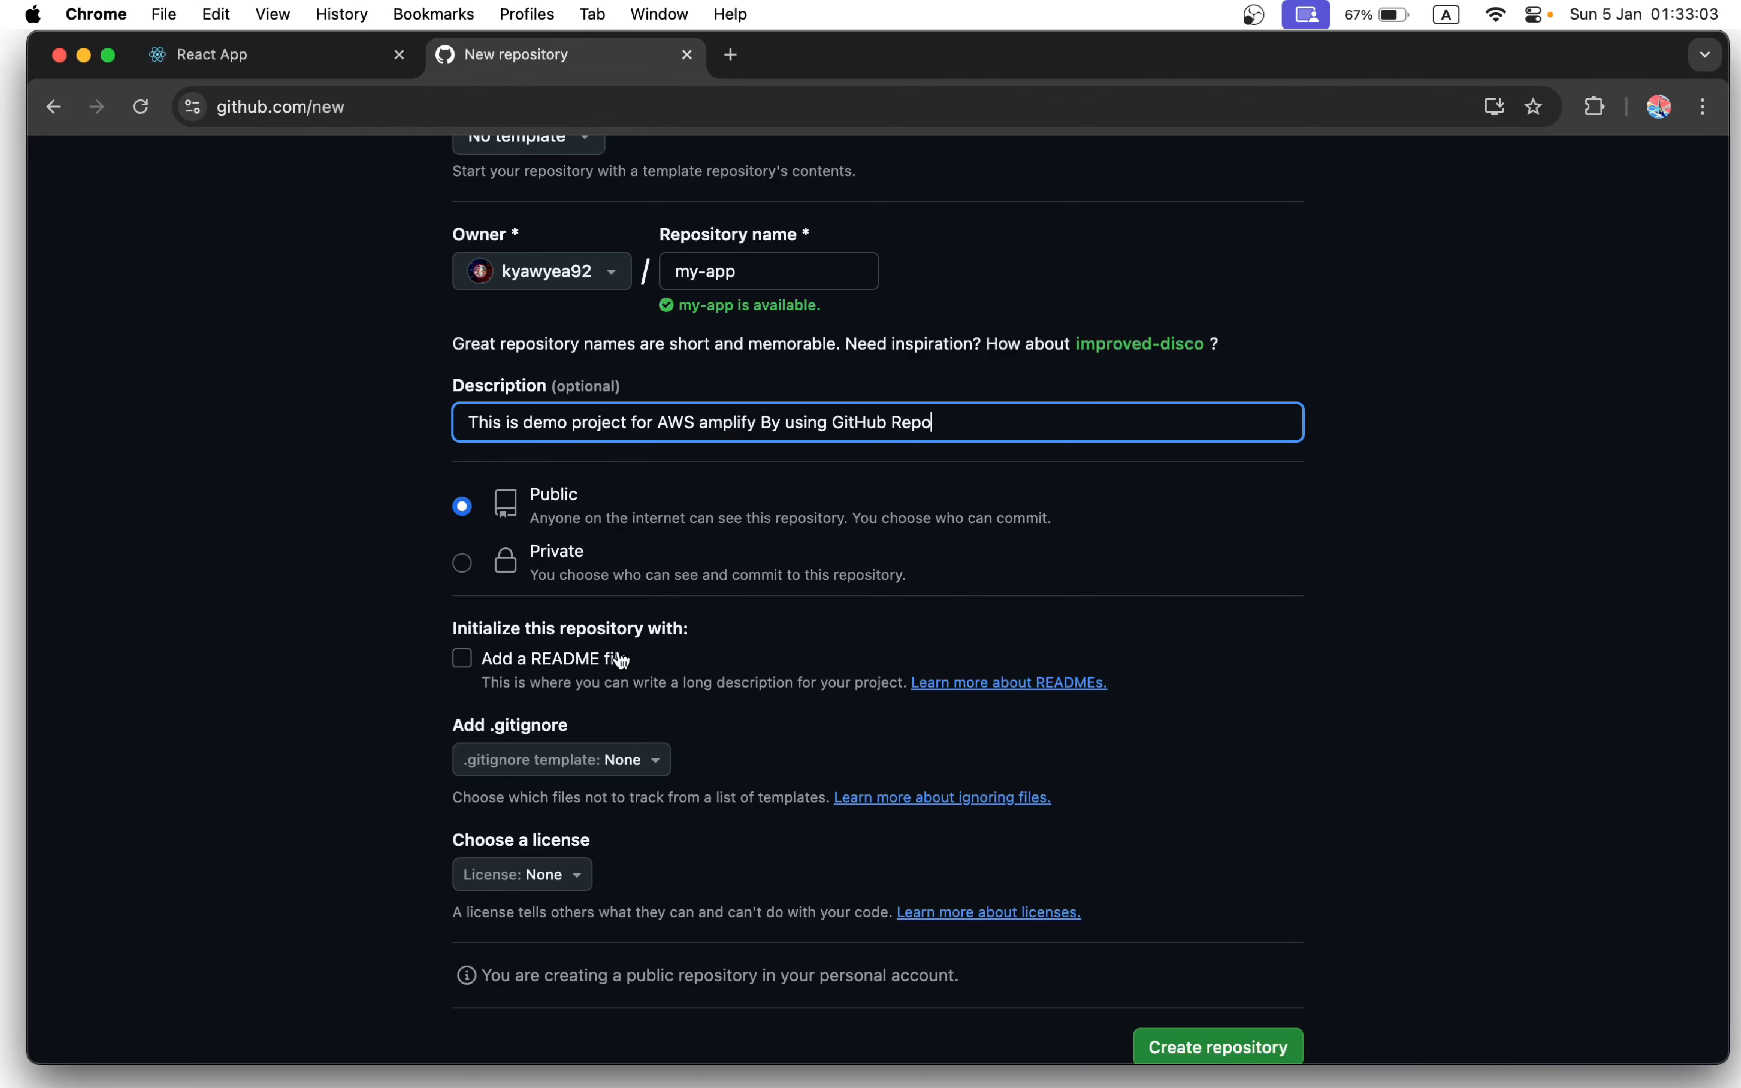
scroll(652, 668, down, 1)
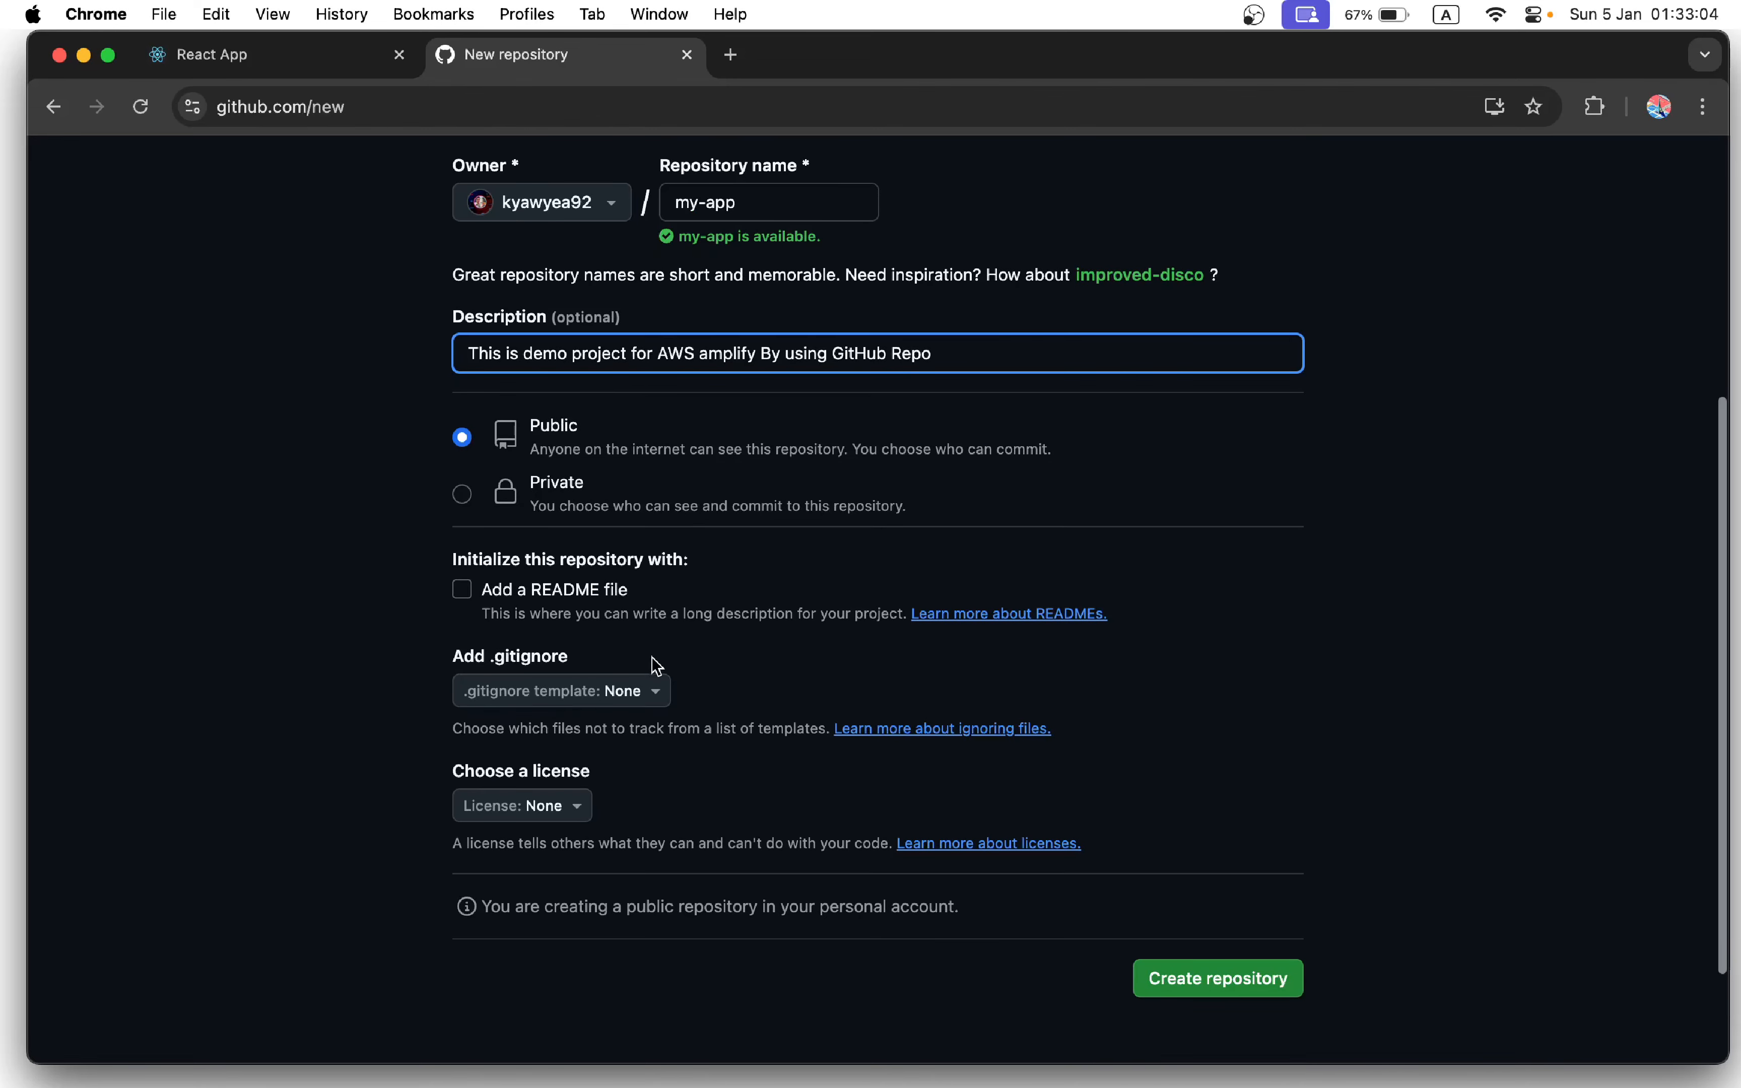
click(1173, 980)
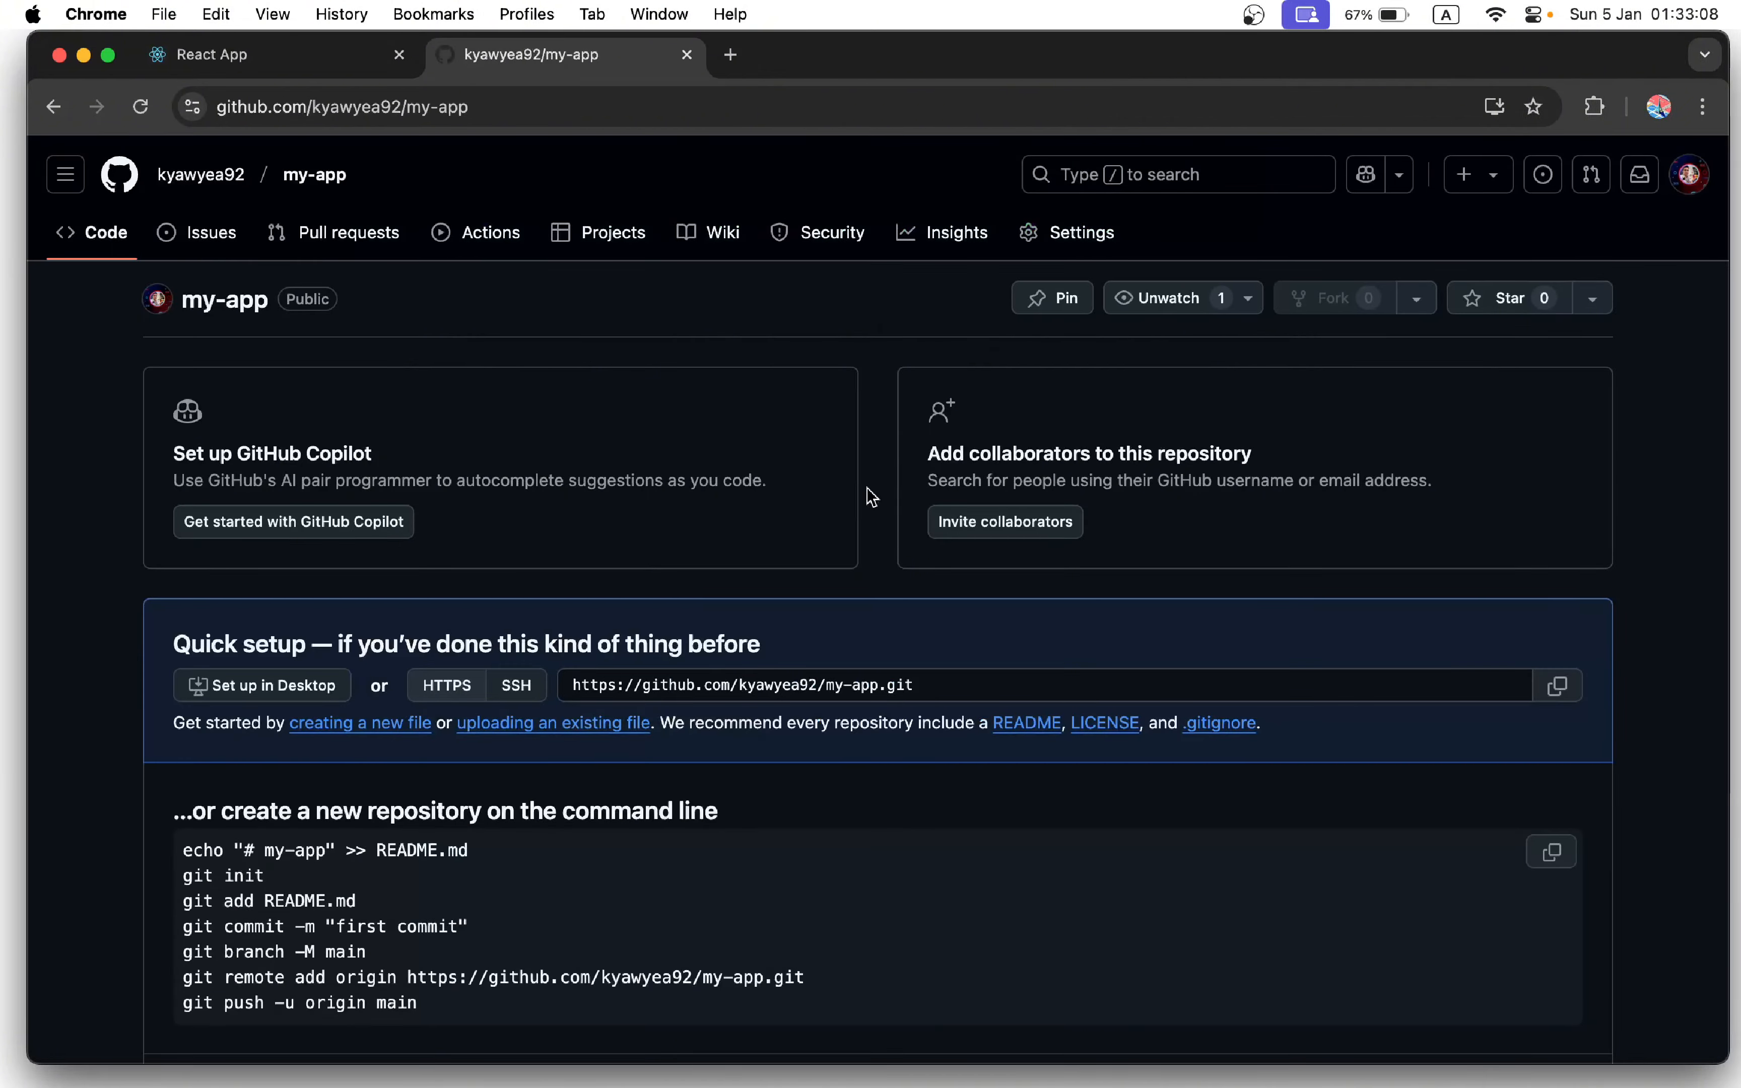
- Switch to Terminal, stop the running development server and clear the output
scroll(872, 496, down, 5)
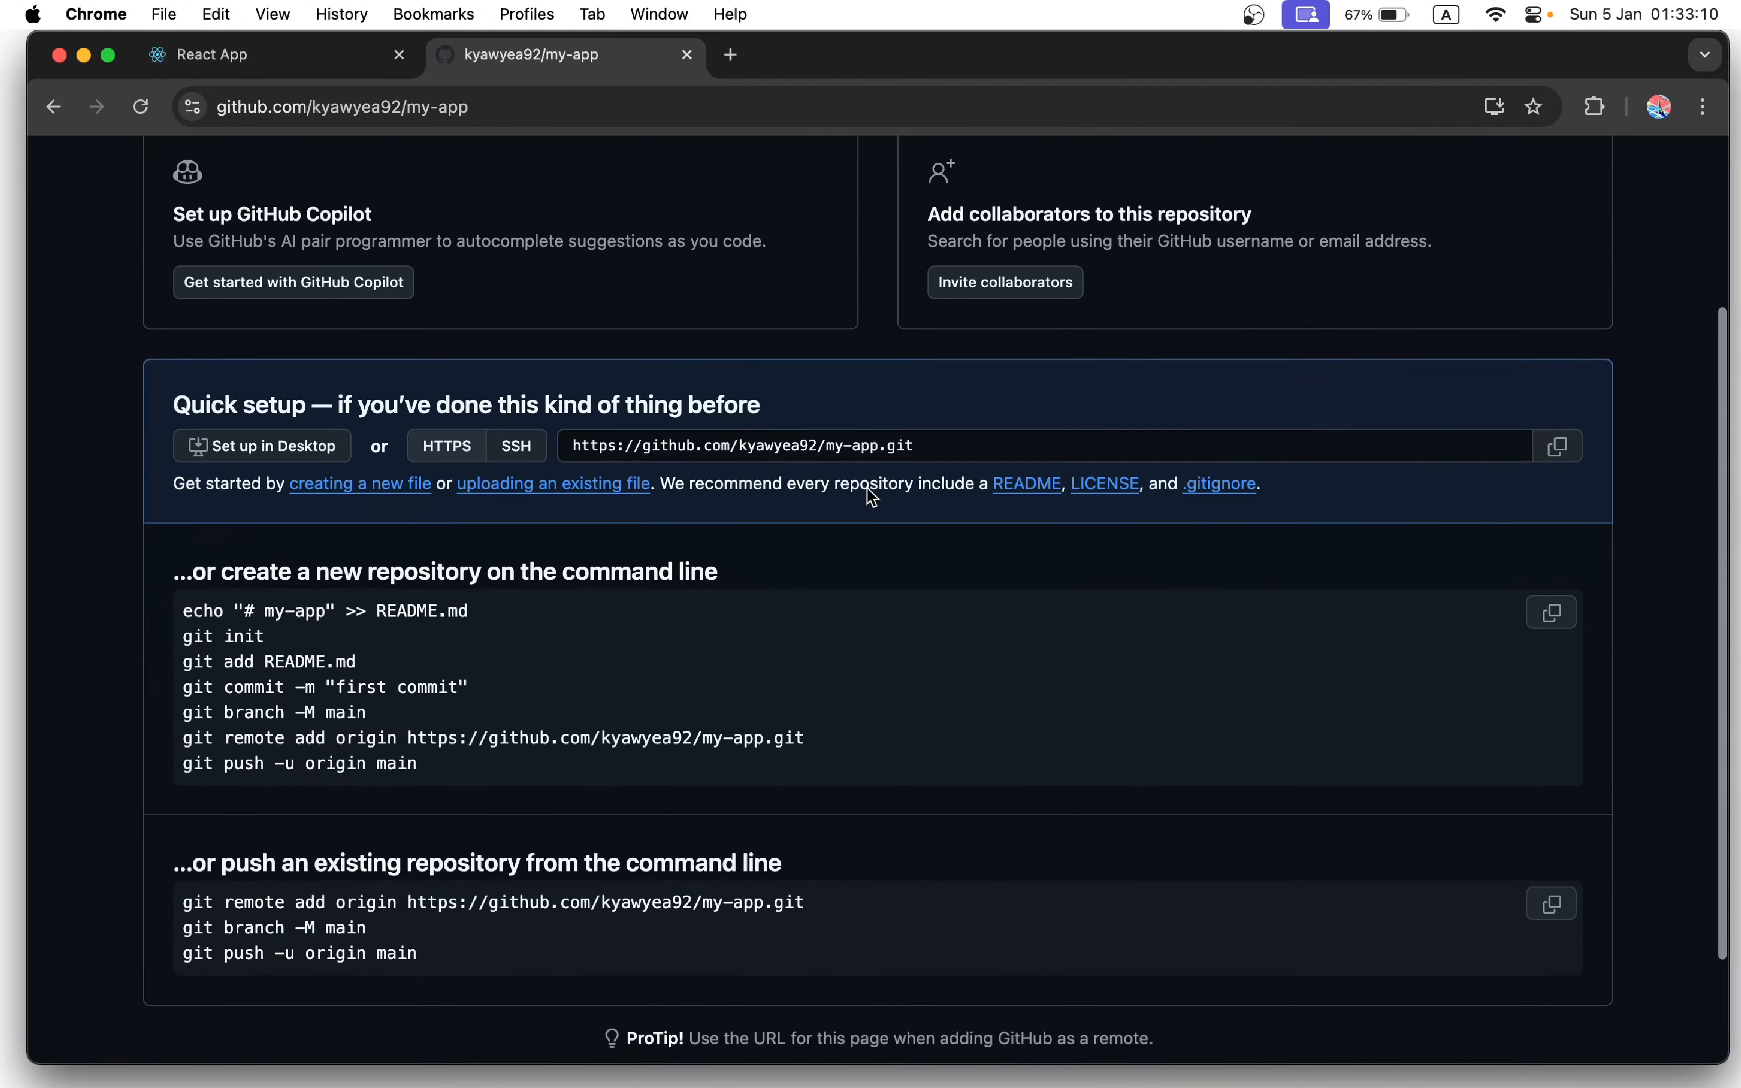
scroll(872, 497, down, 3)
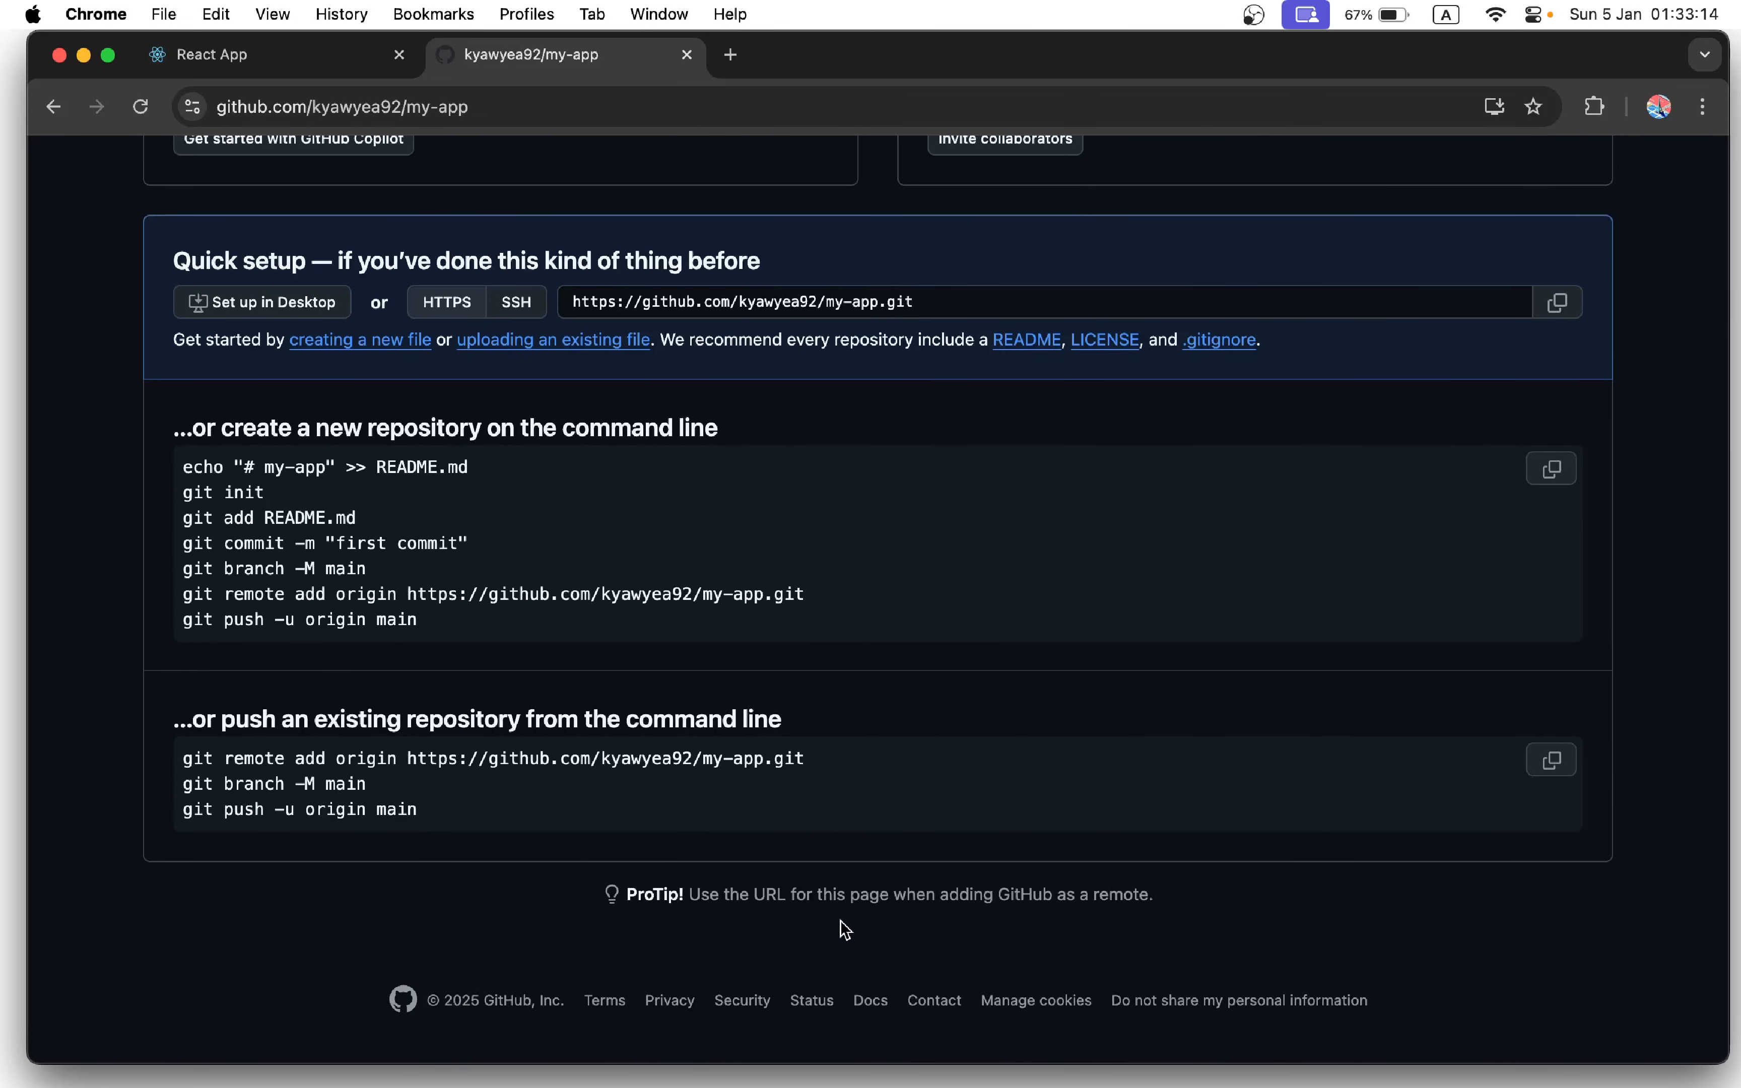
mouse_move(863, 1058)
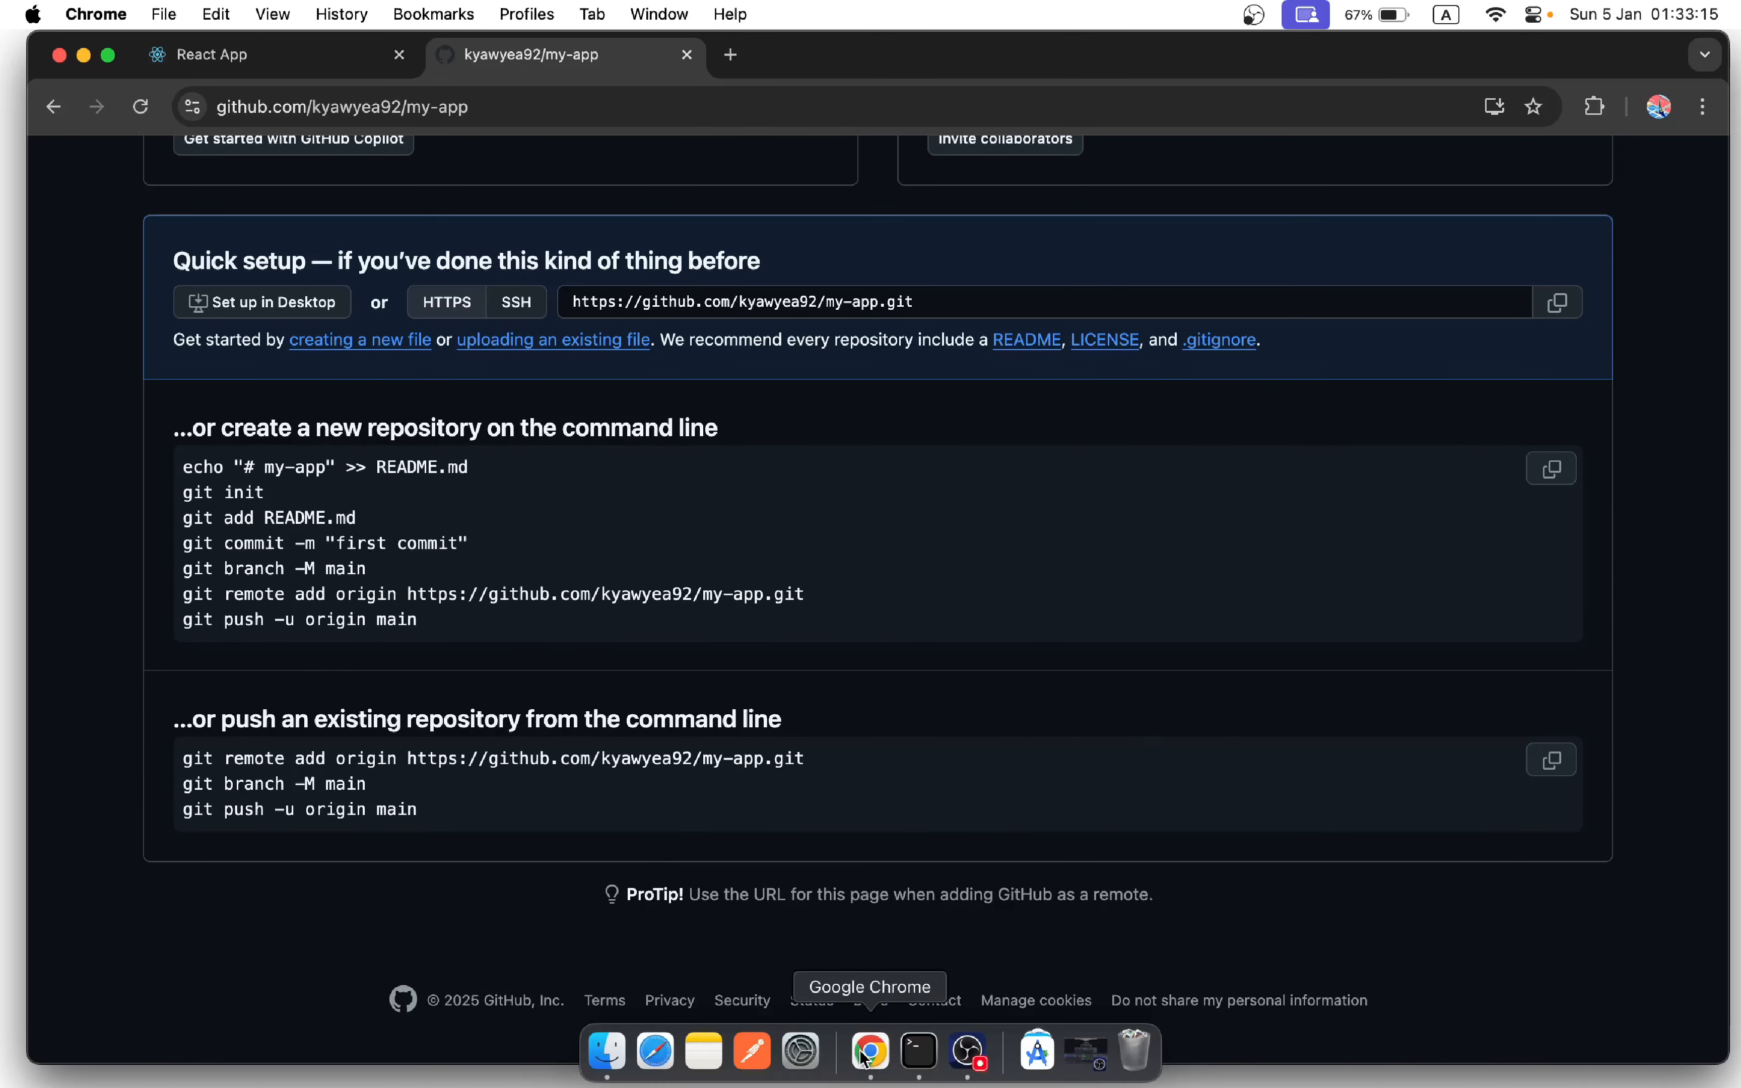
click(923, 1053)
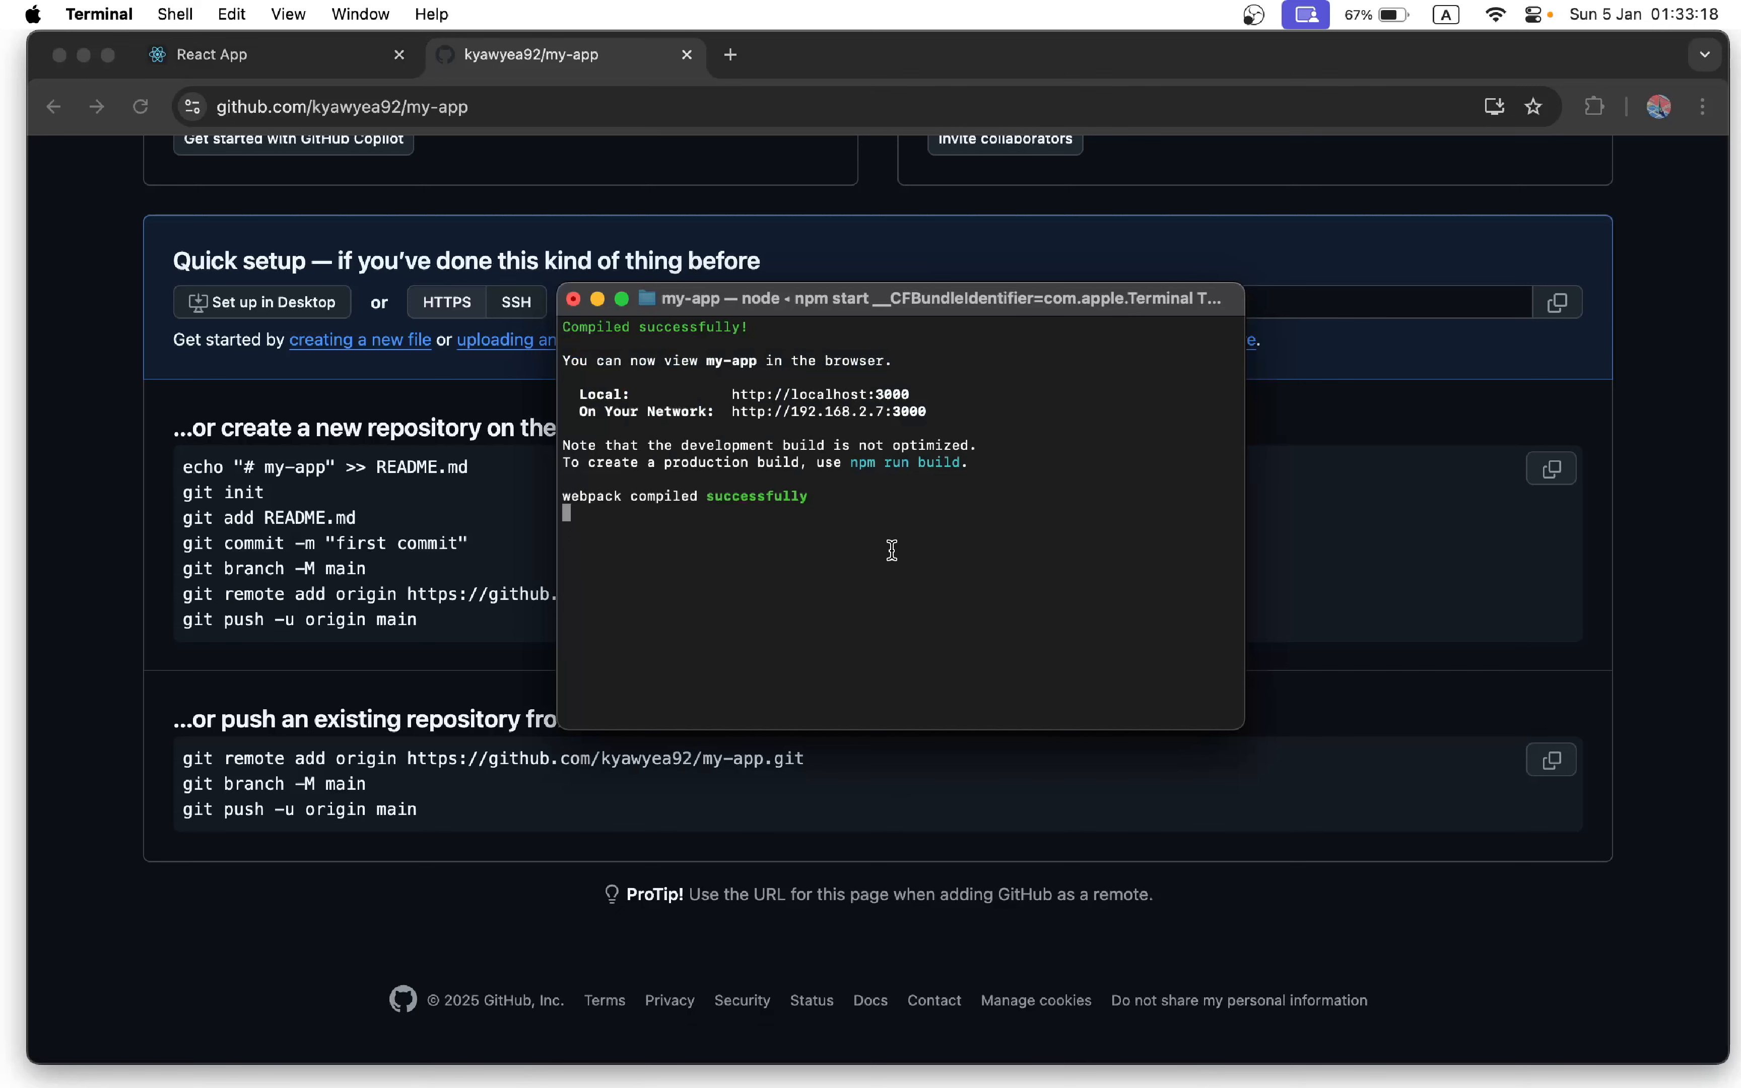
key(ctrl+c)
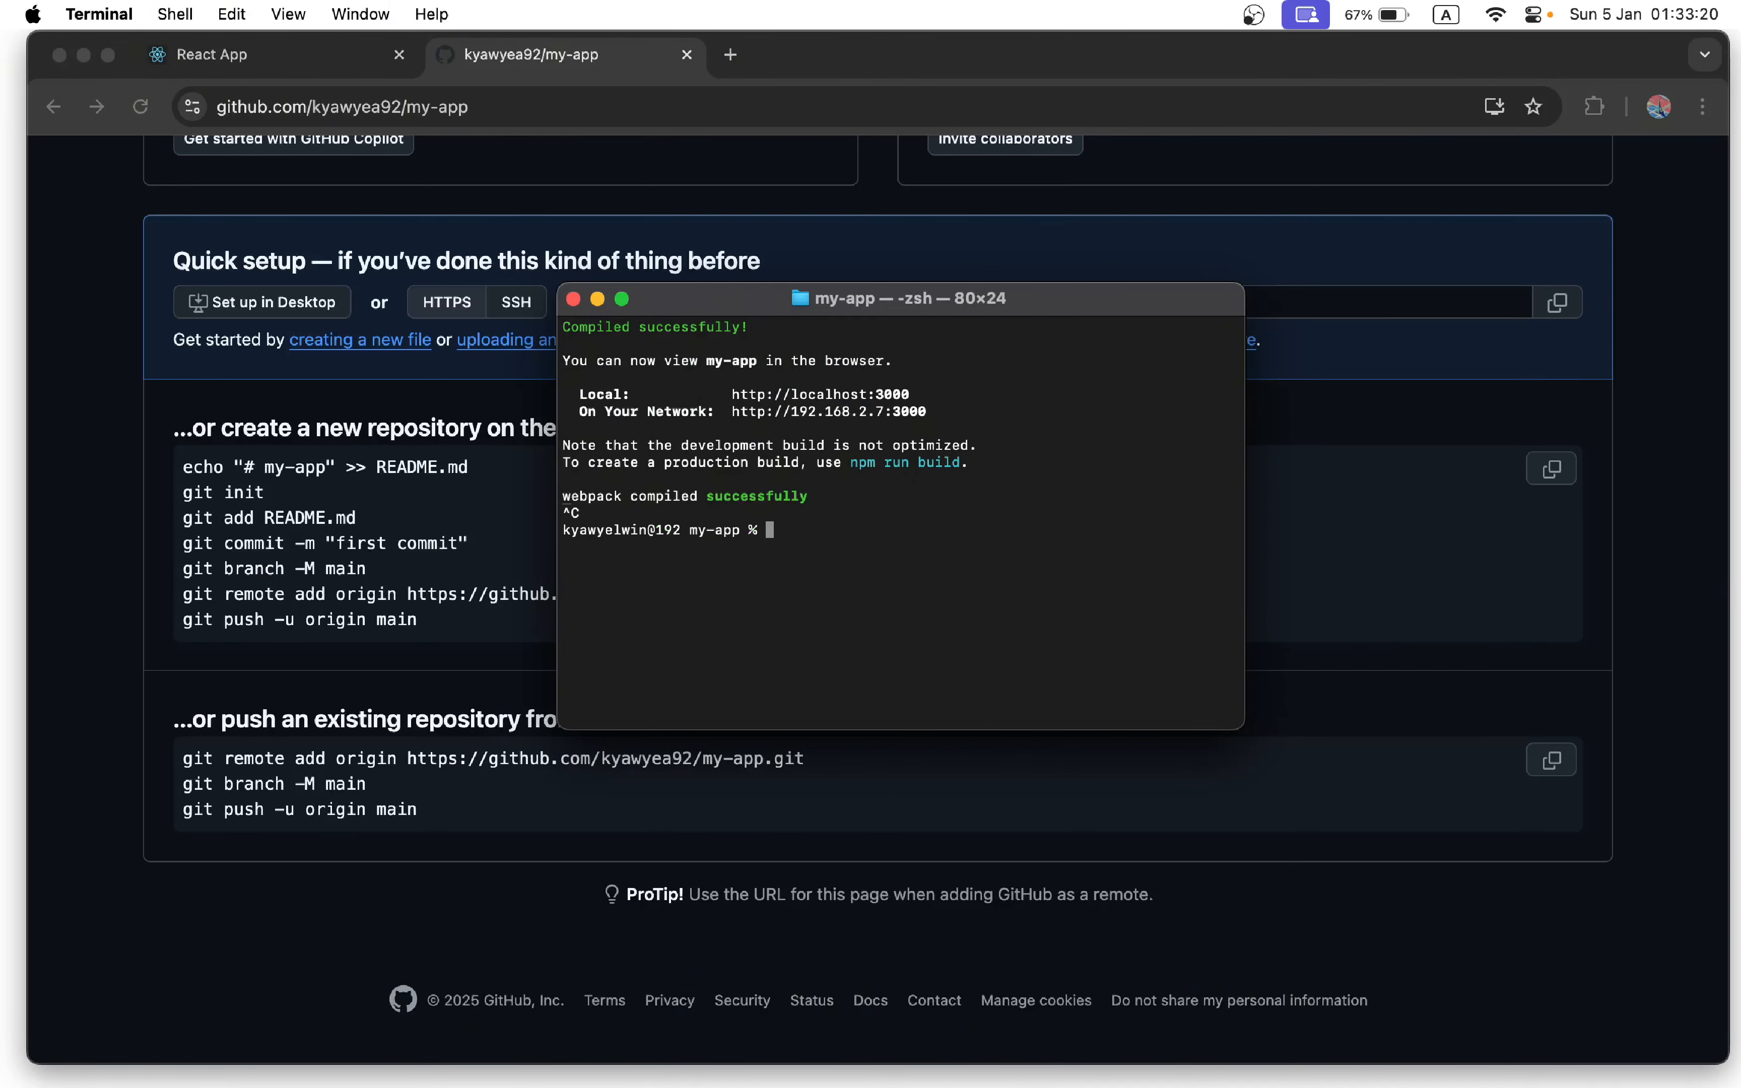
text(clear)
key(Return)
- Initialize a Git repository in the my-app folder and commit all files with the message "Initial Commit"
text(git init)
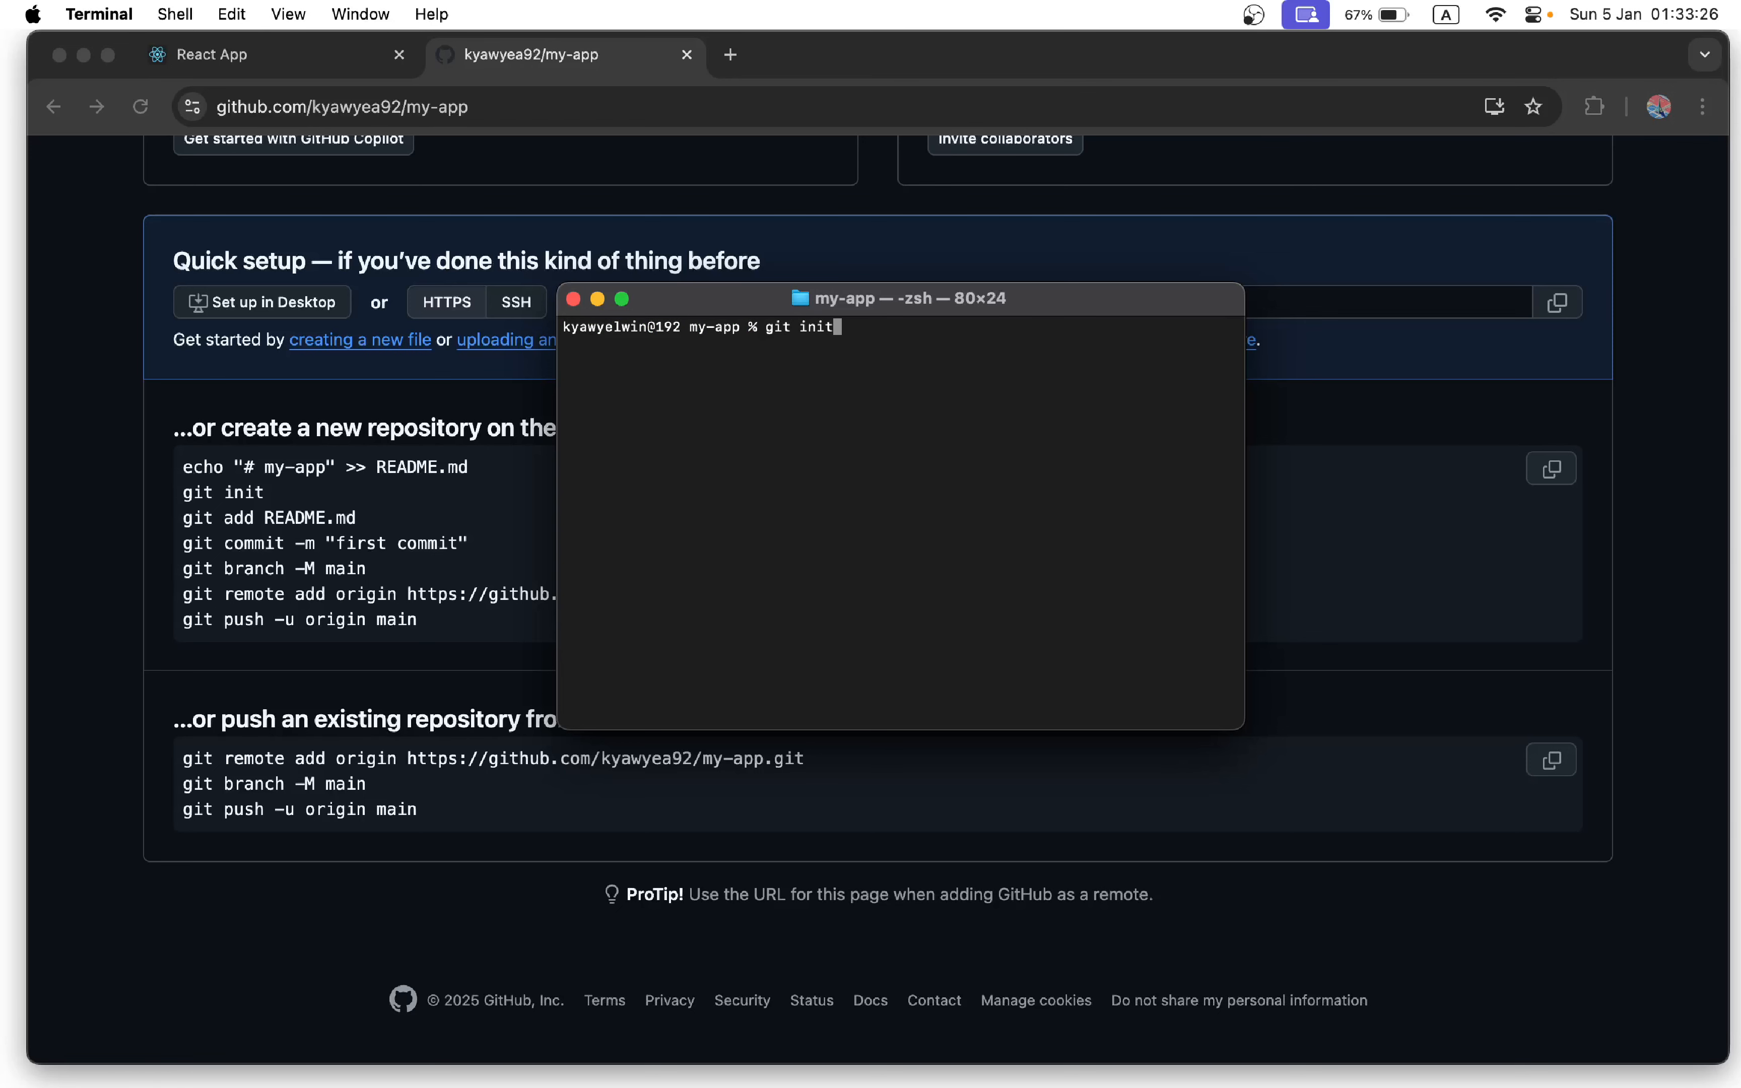
key(Return)
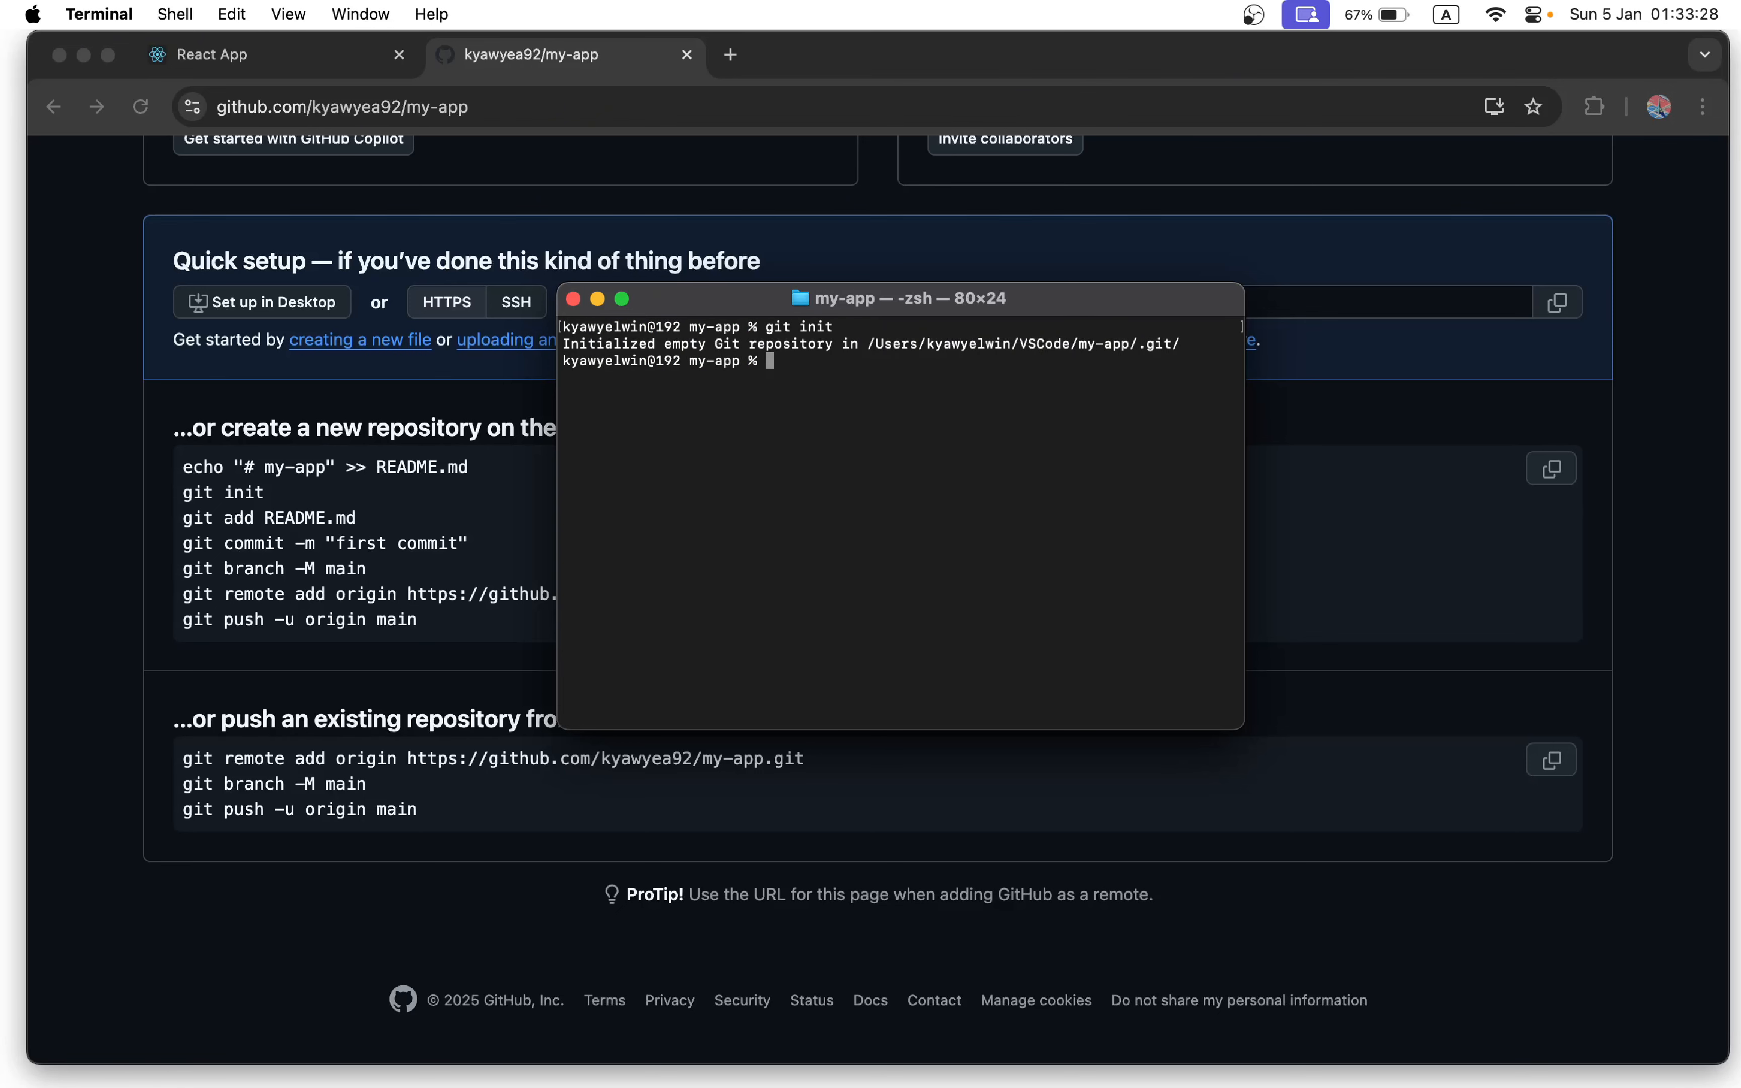
text(git add .)
key(Return)
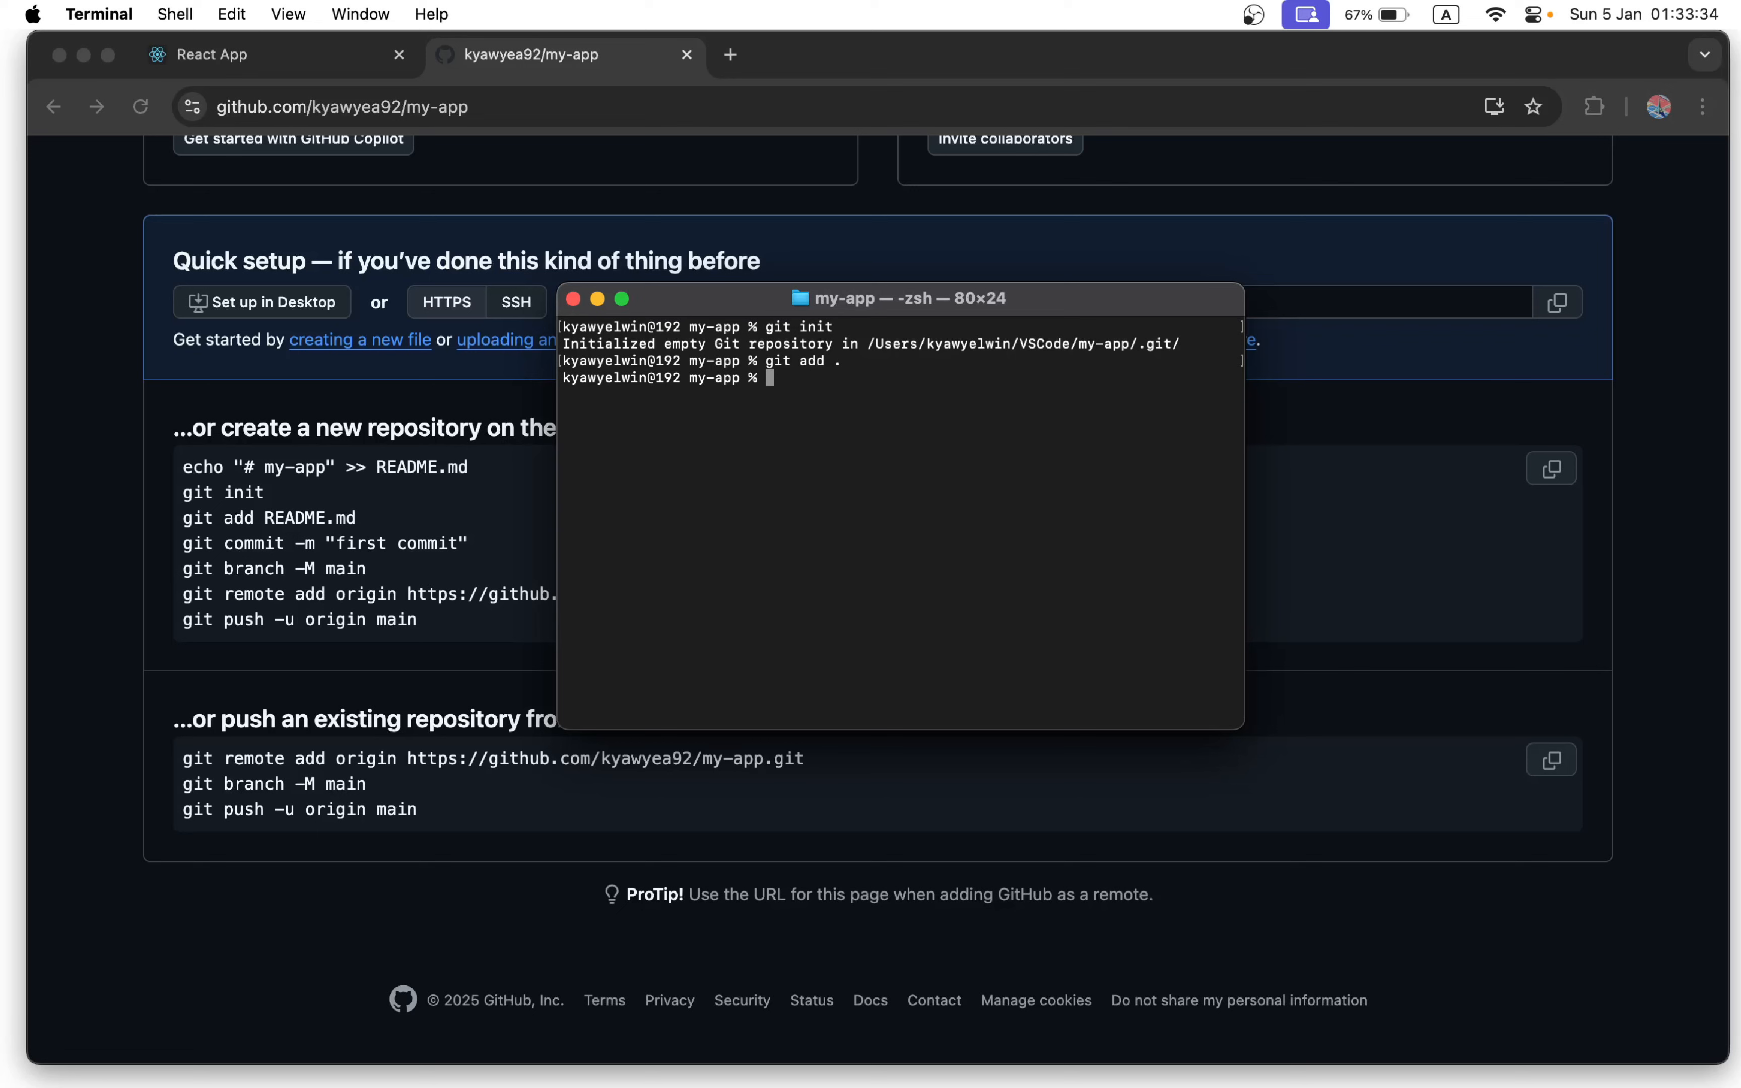
text(git commit -m "Initia)
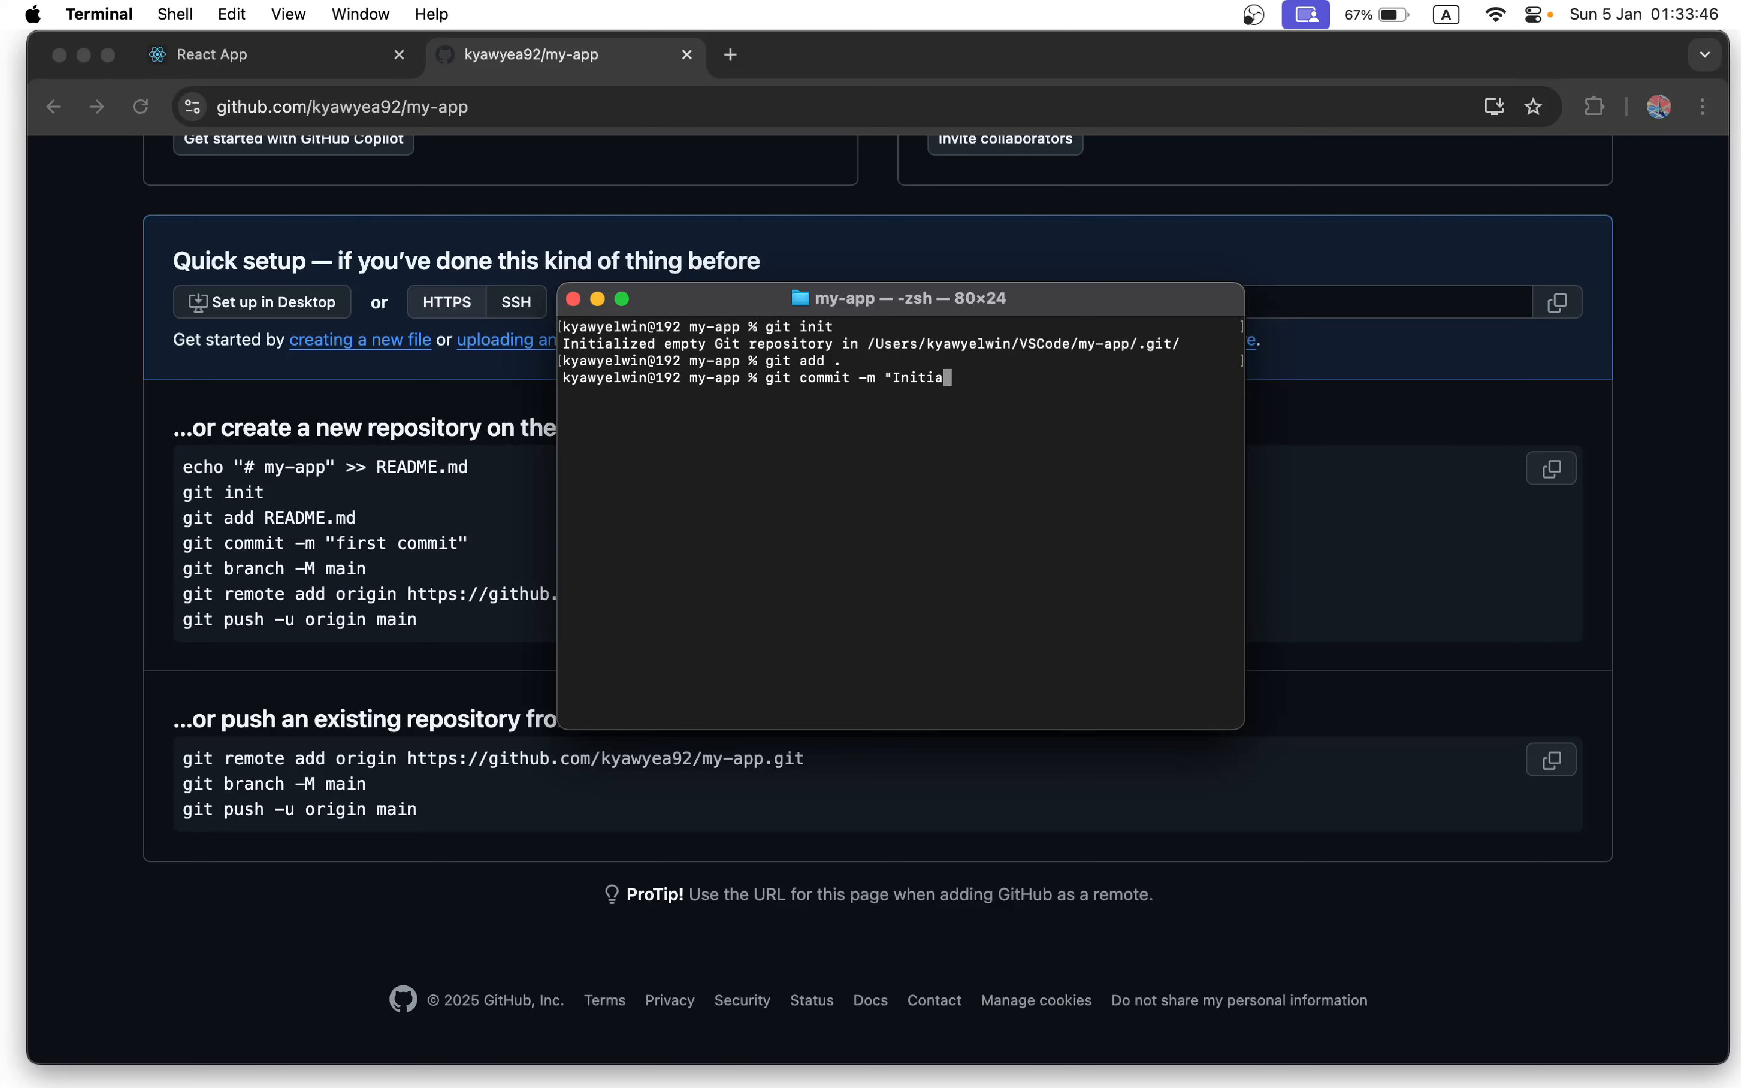
text(l Commit")
key(Return)
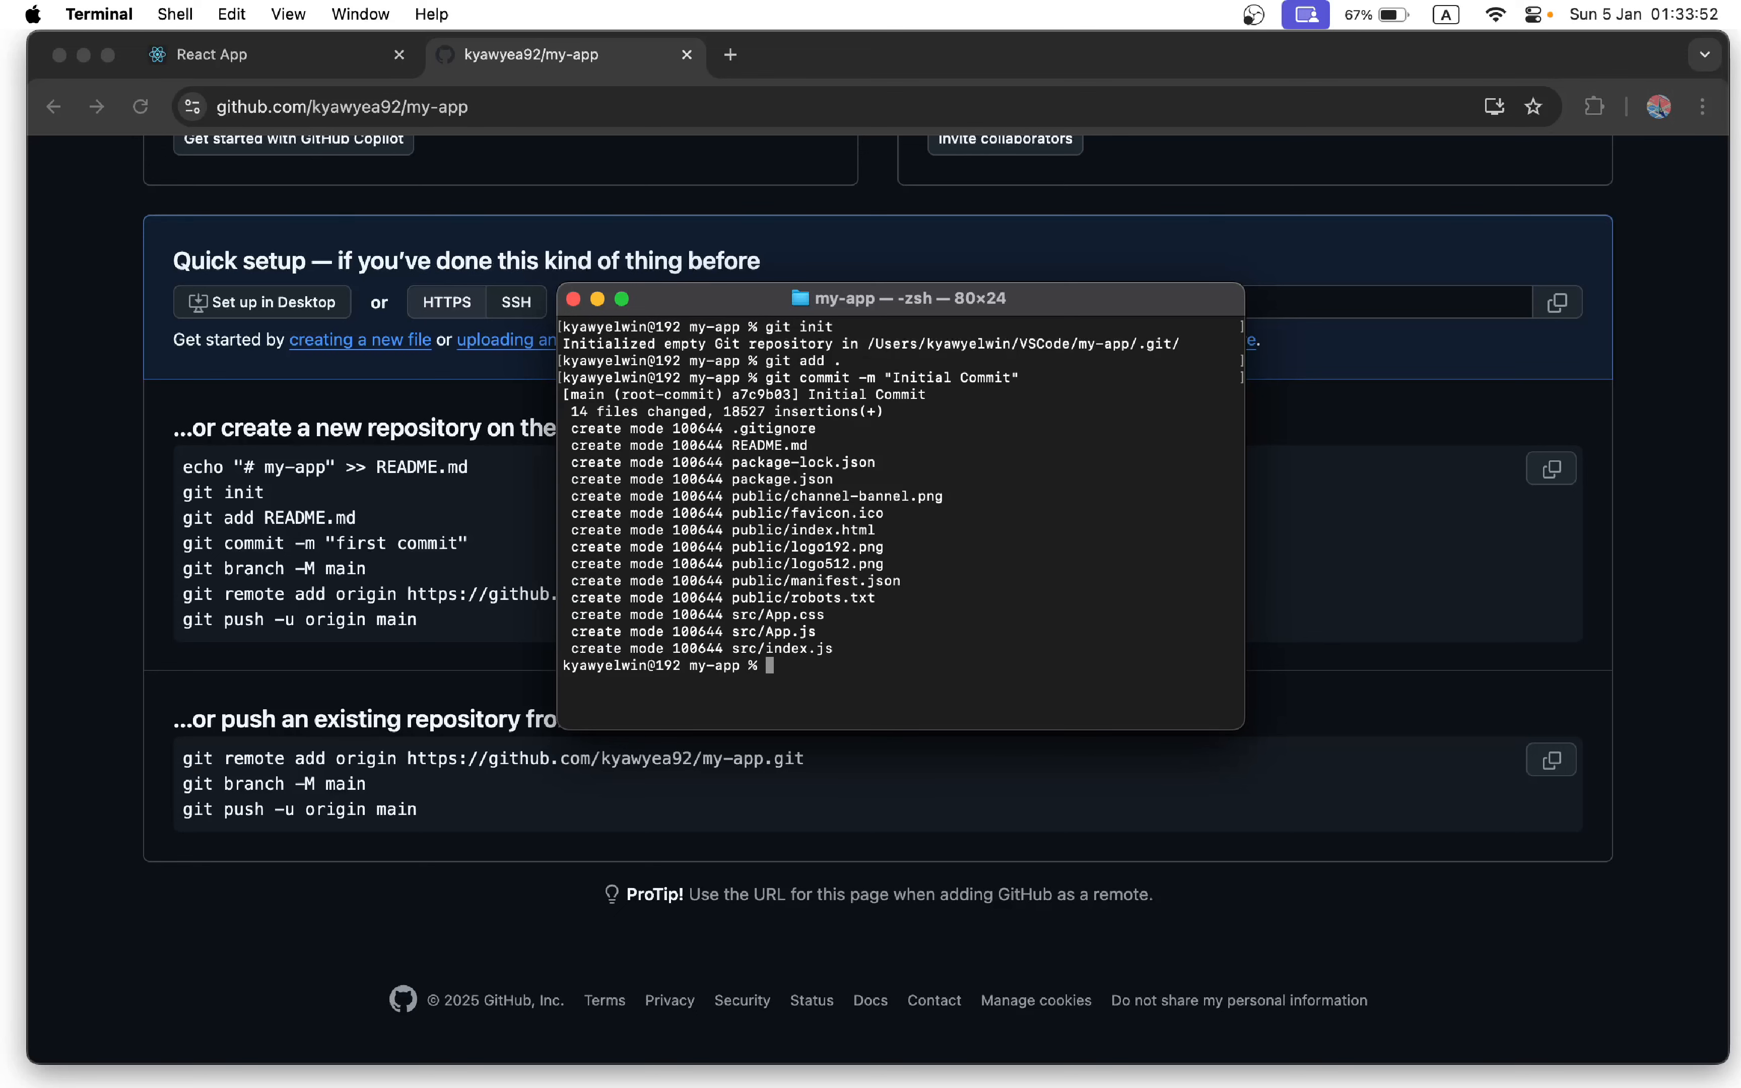
- Copy the git remote add origin command from the GitHub page in Chrome and run it in Terminal
click(400, 676)
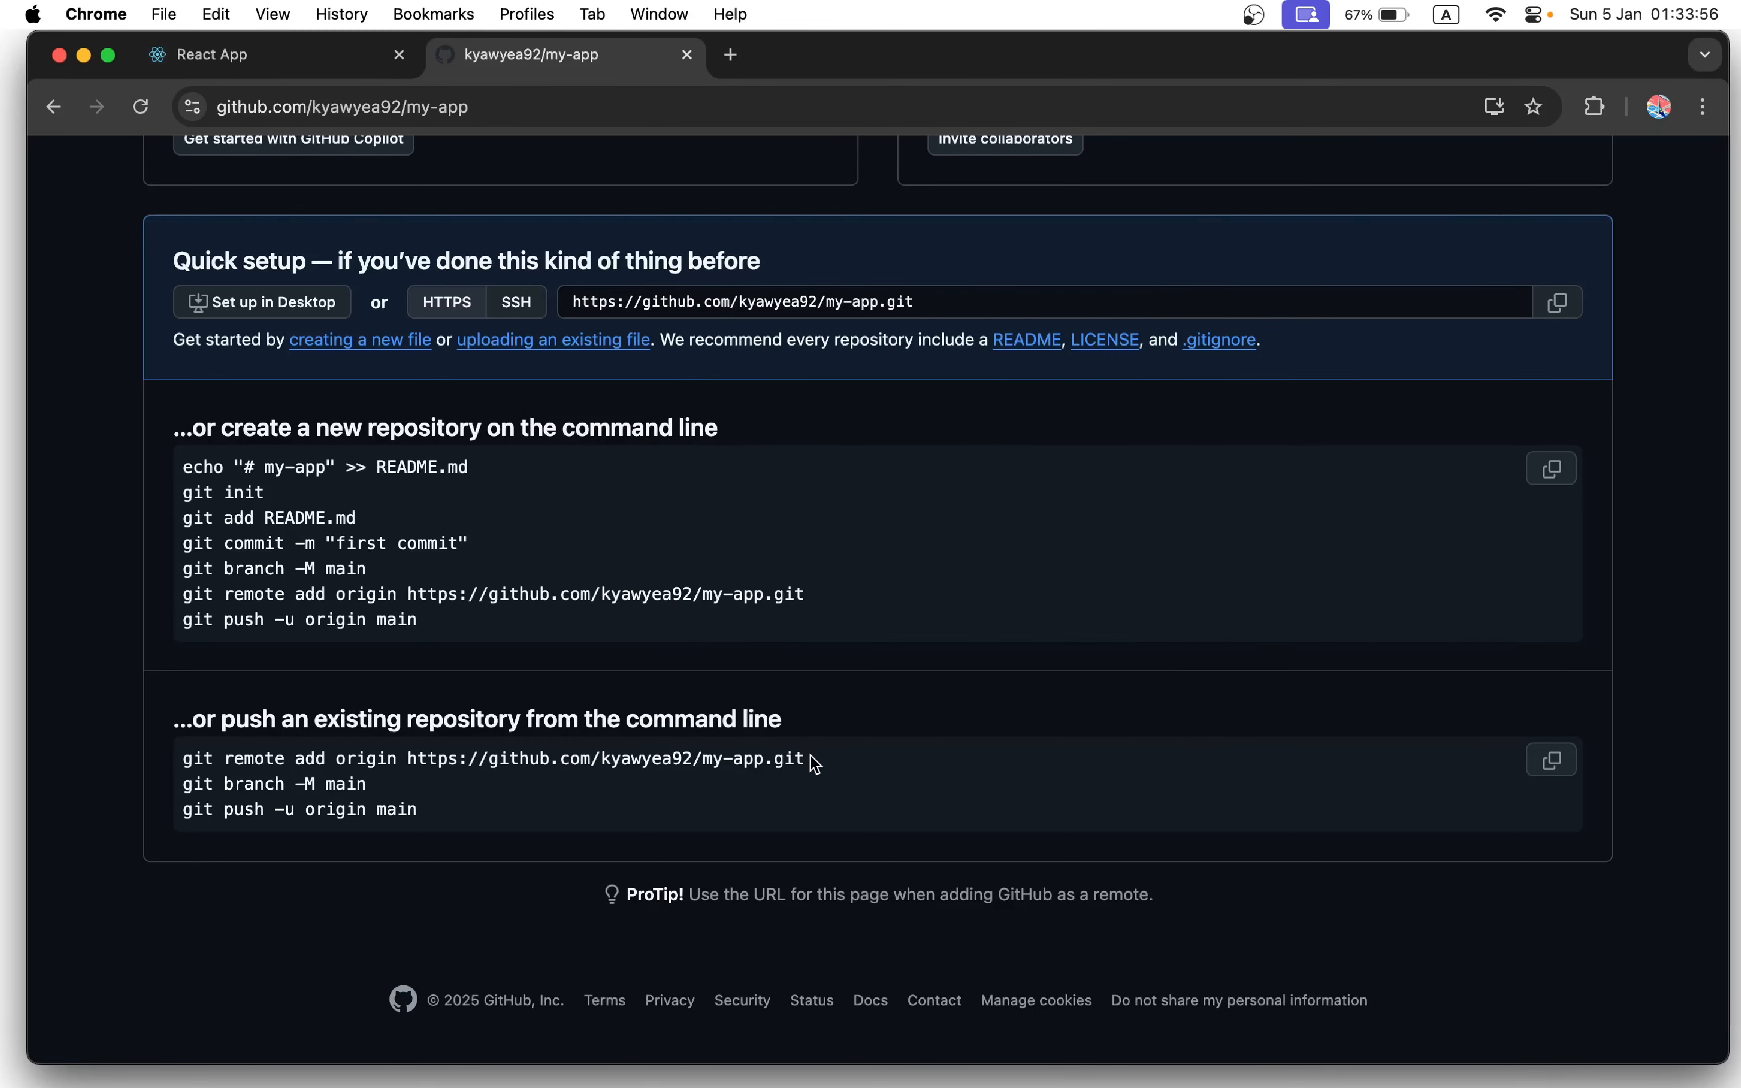
drag(814, 764, 175, 768)
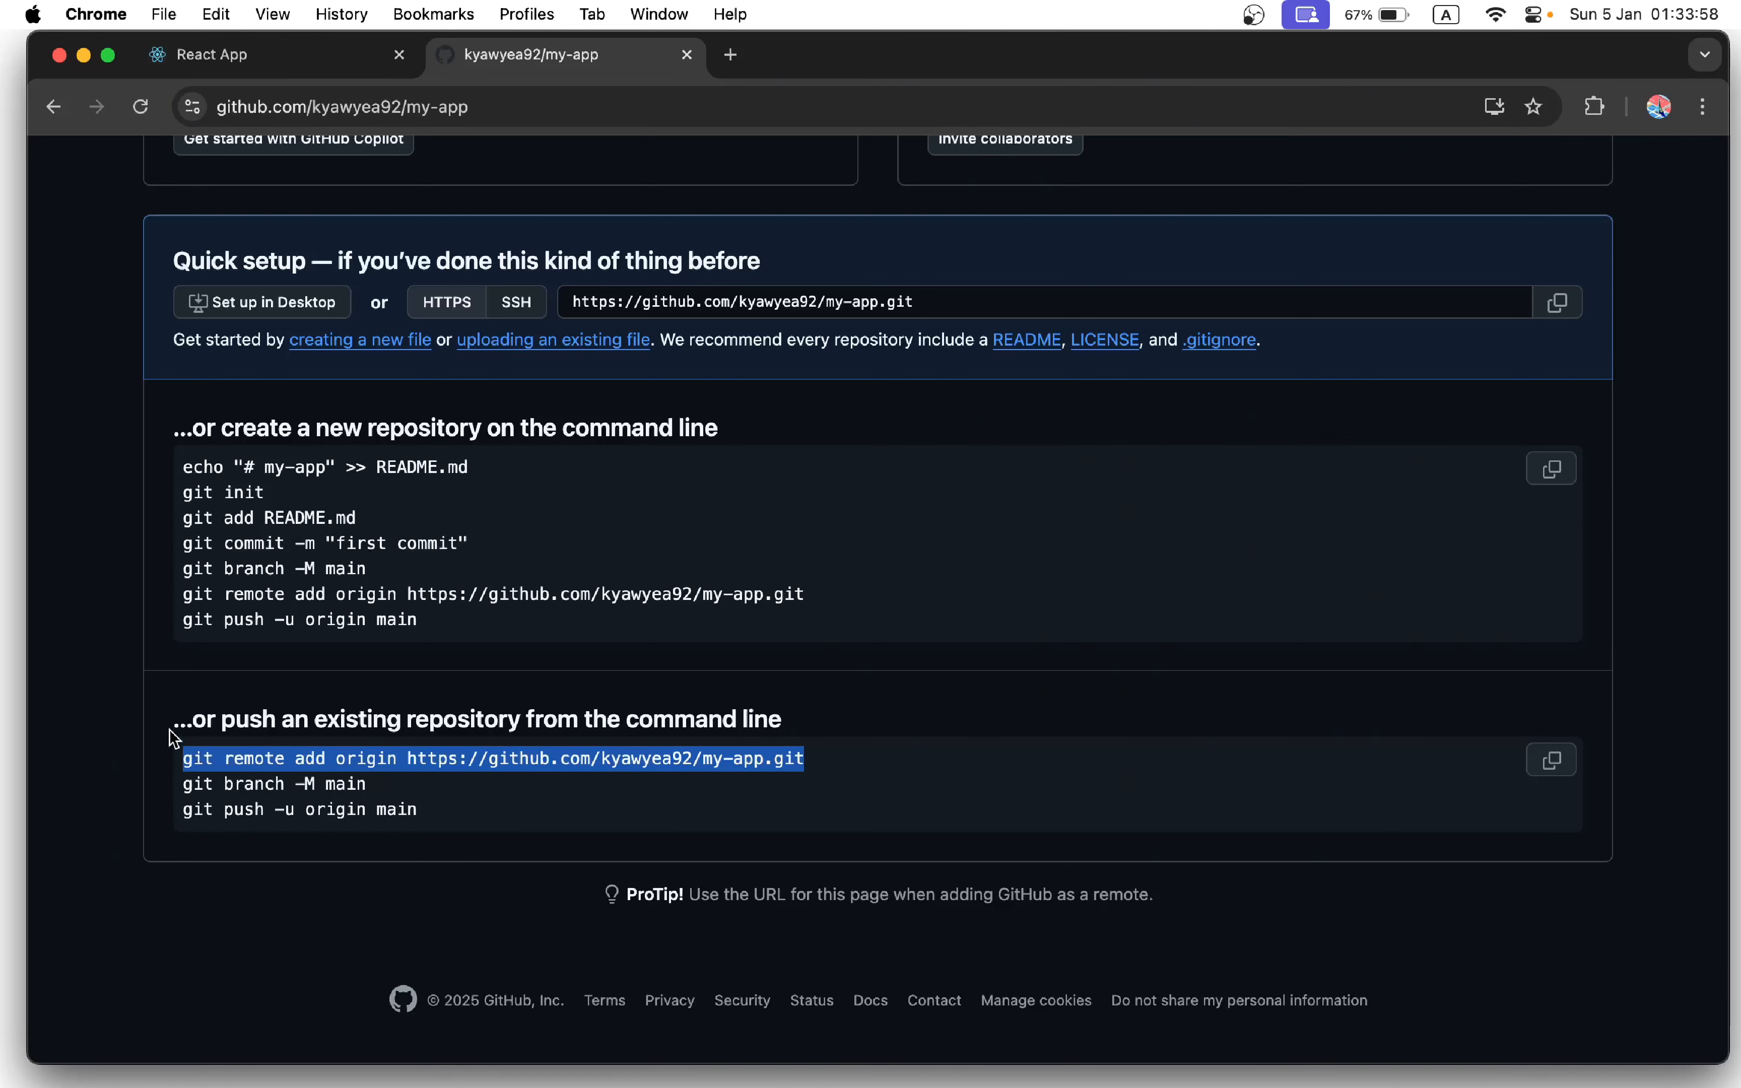
key(super+c)
key(super+Tab)
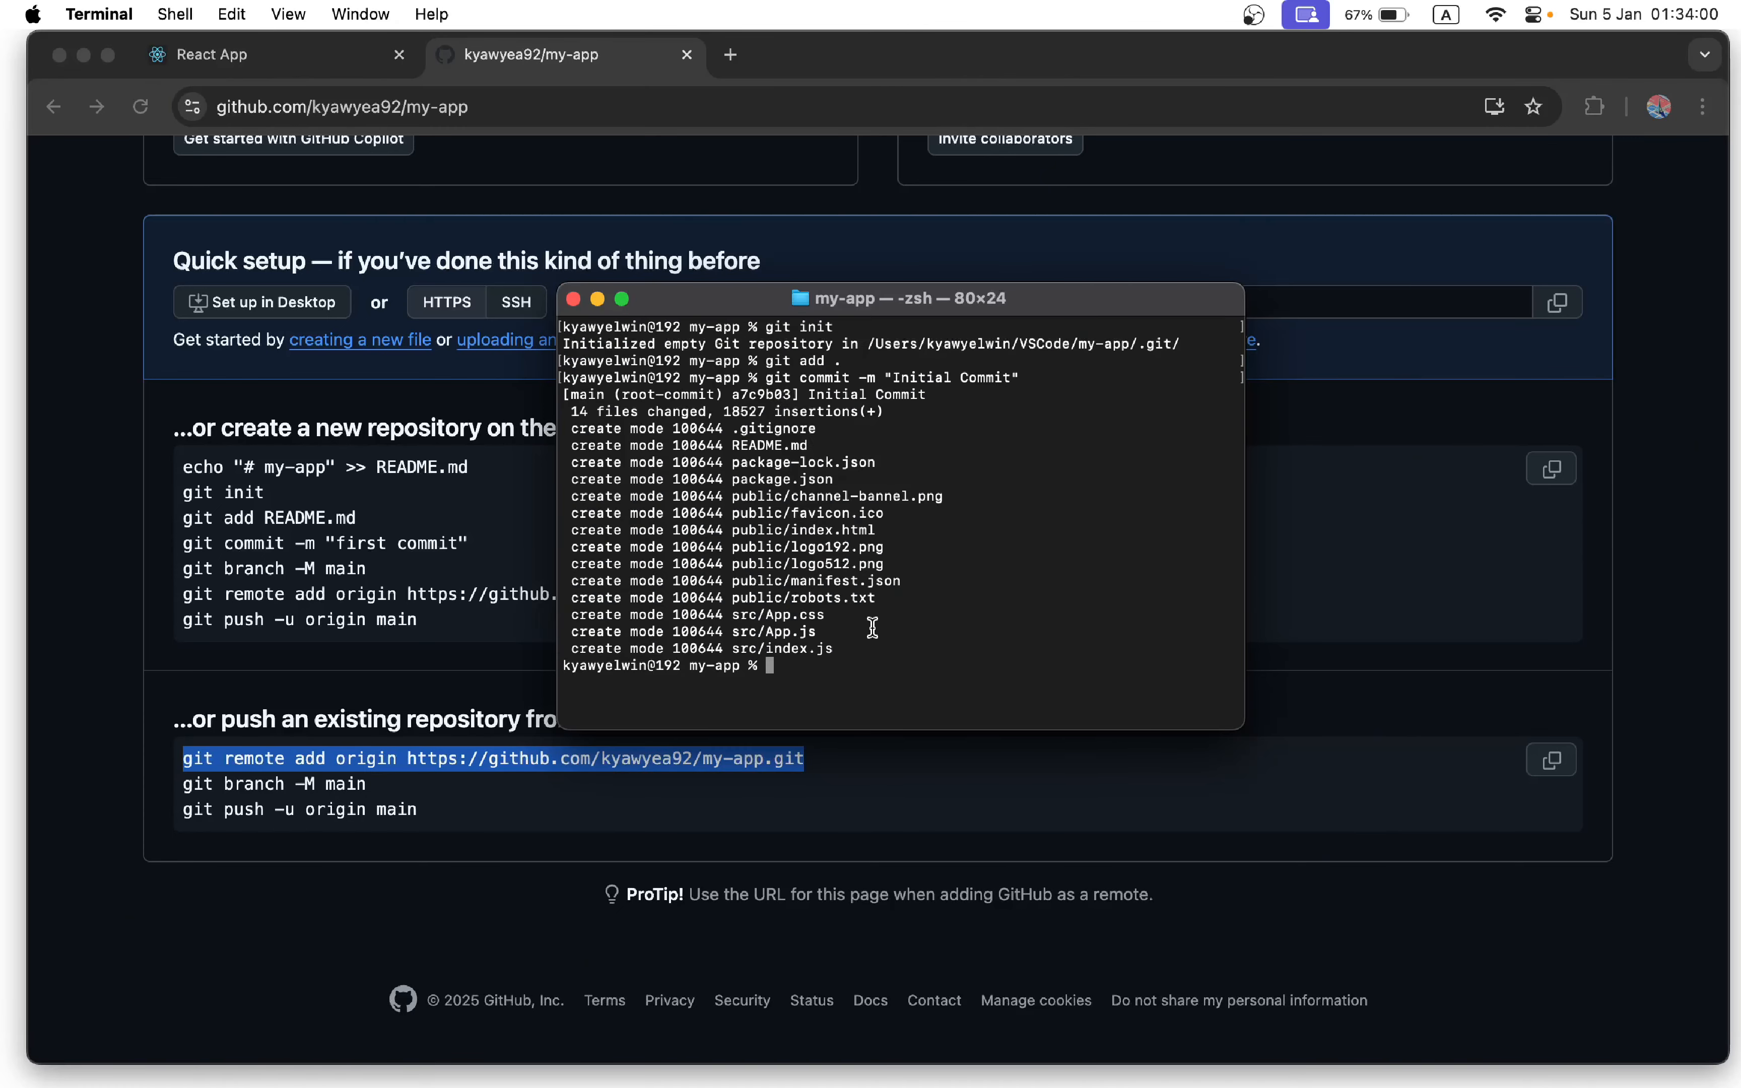
key(super+v)
key(Return)
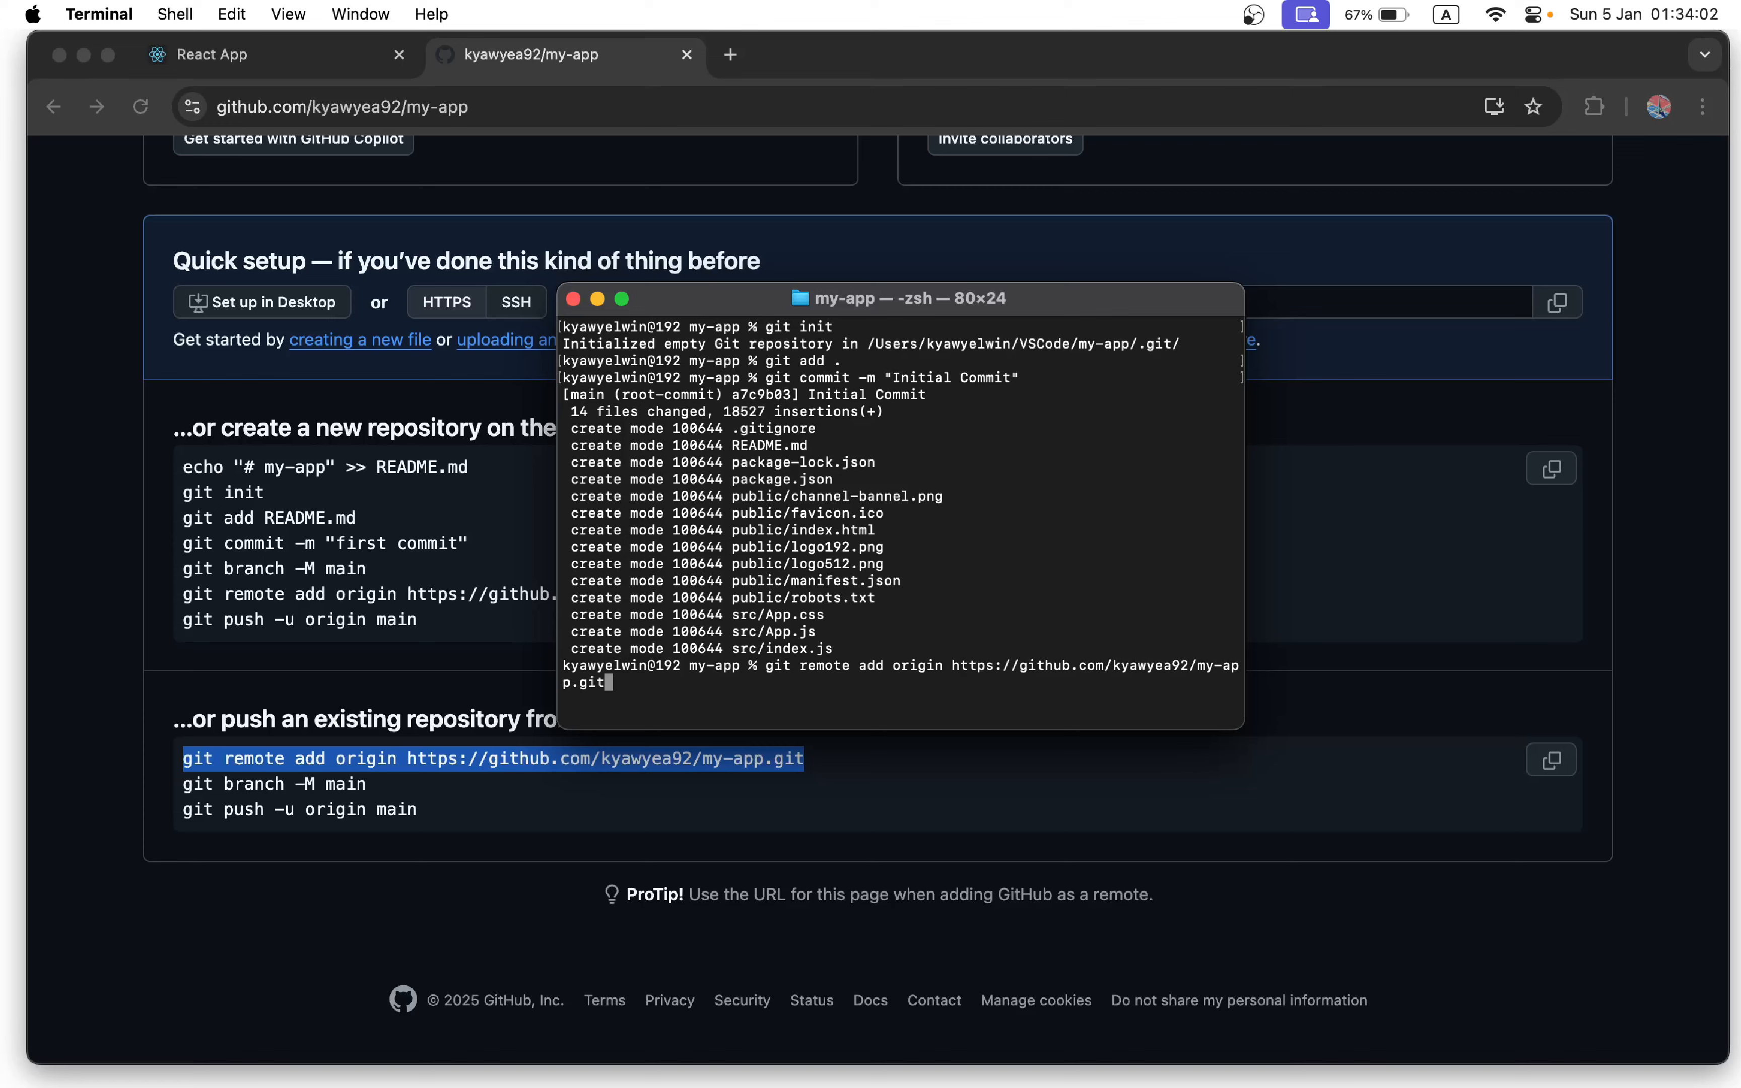
- Copy the "git branch -M main" command from the GitHub page and run it in Terminal
key(super+Tab)
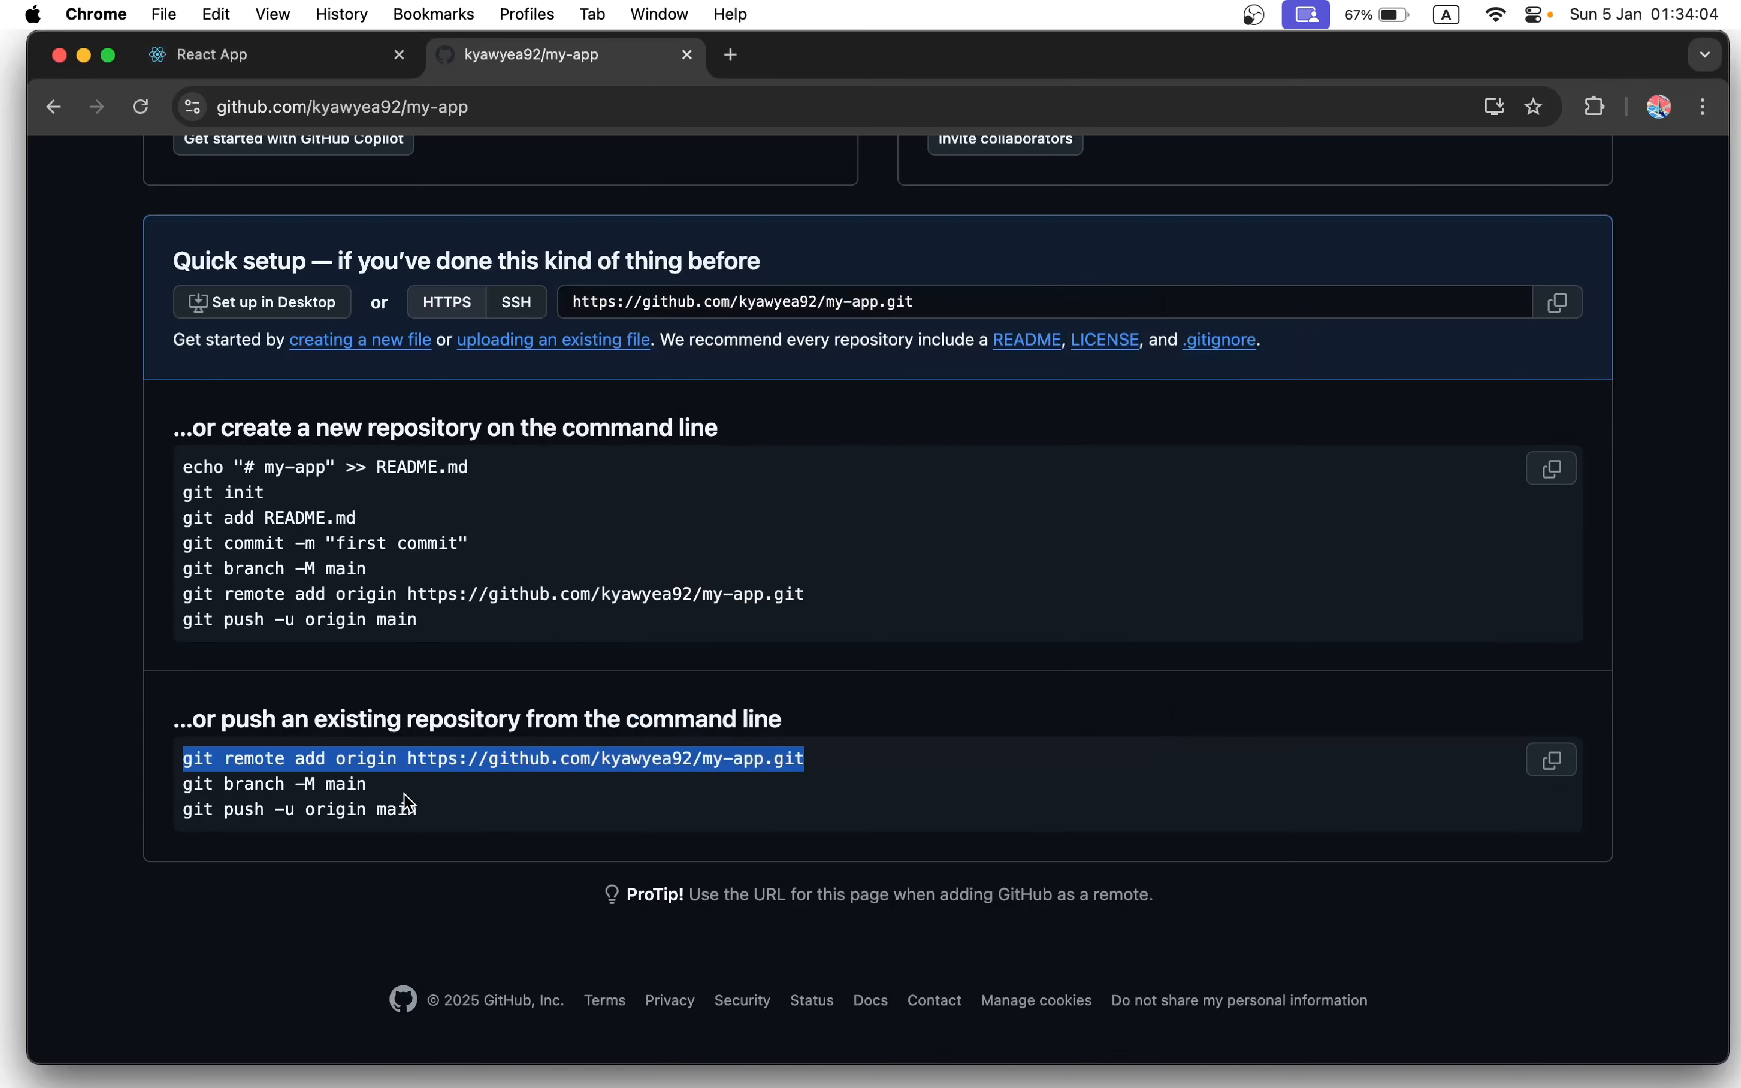
drag(366, 784, 165, 795)
key(super+c)
key(super+Tab)
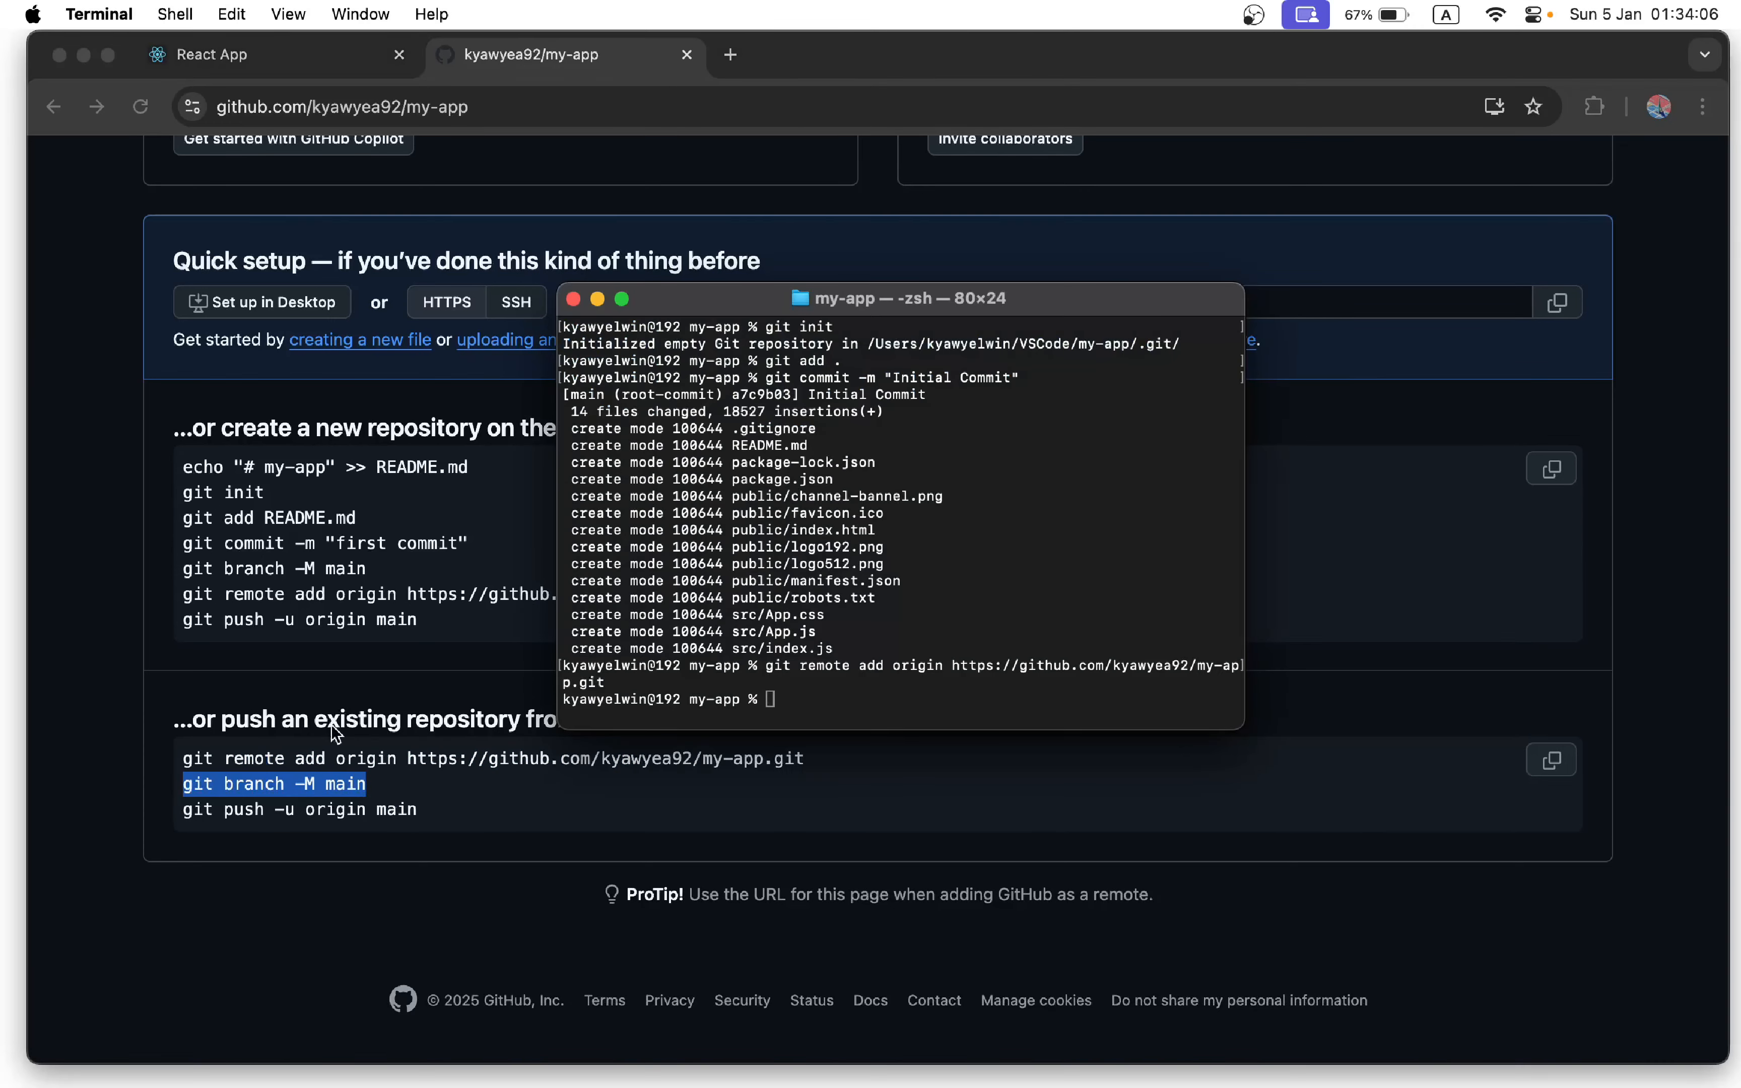
key(super+v)
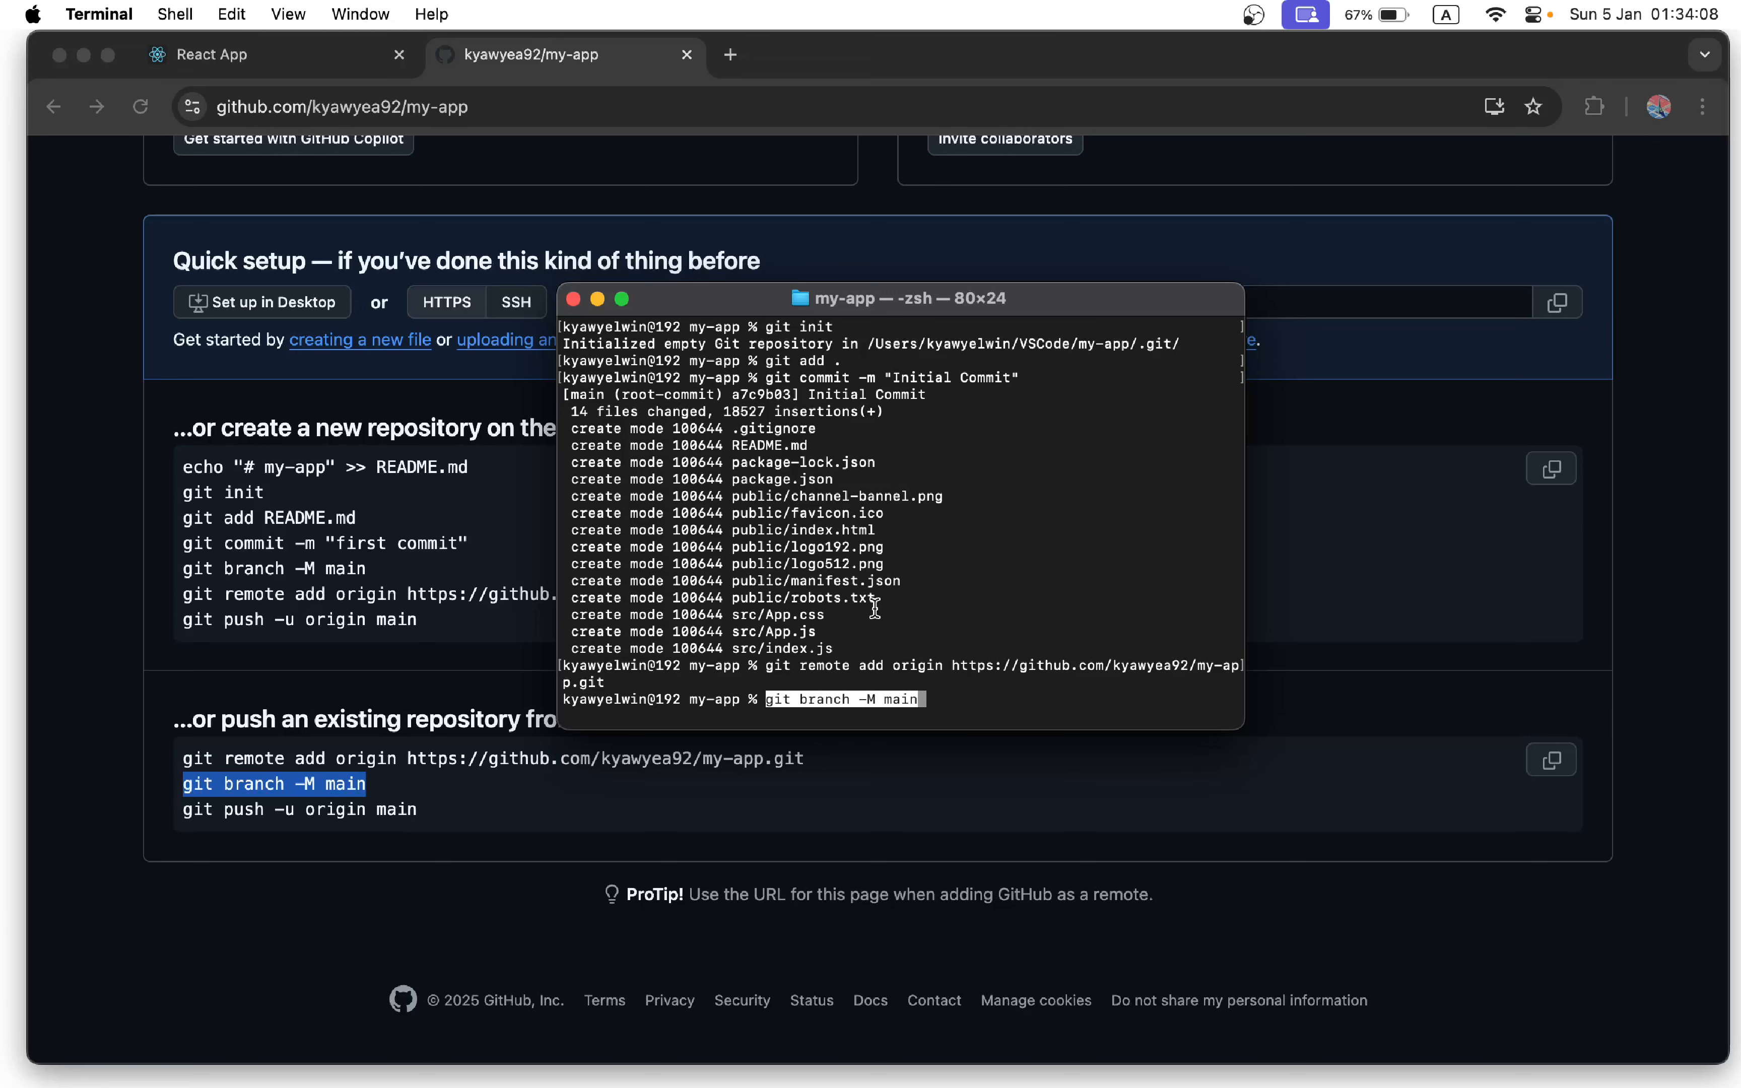
key(Return)
- Push the main branch to the remote with "git push -u origin main"
text(git push )
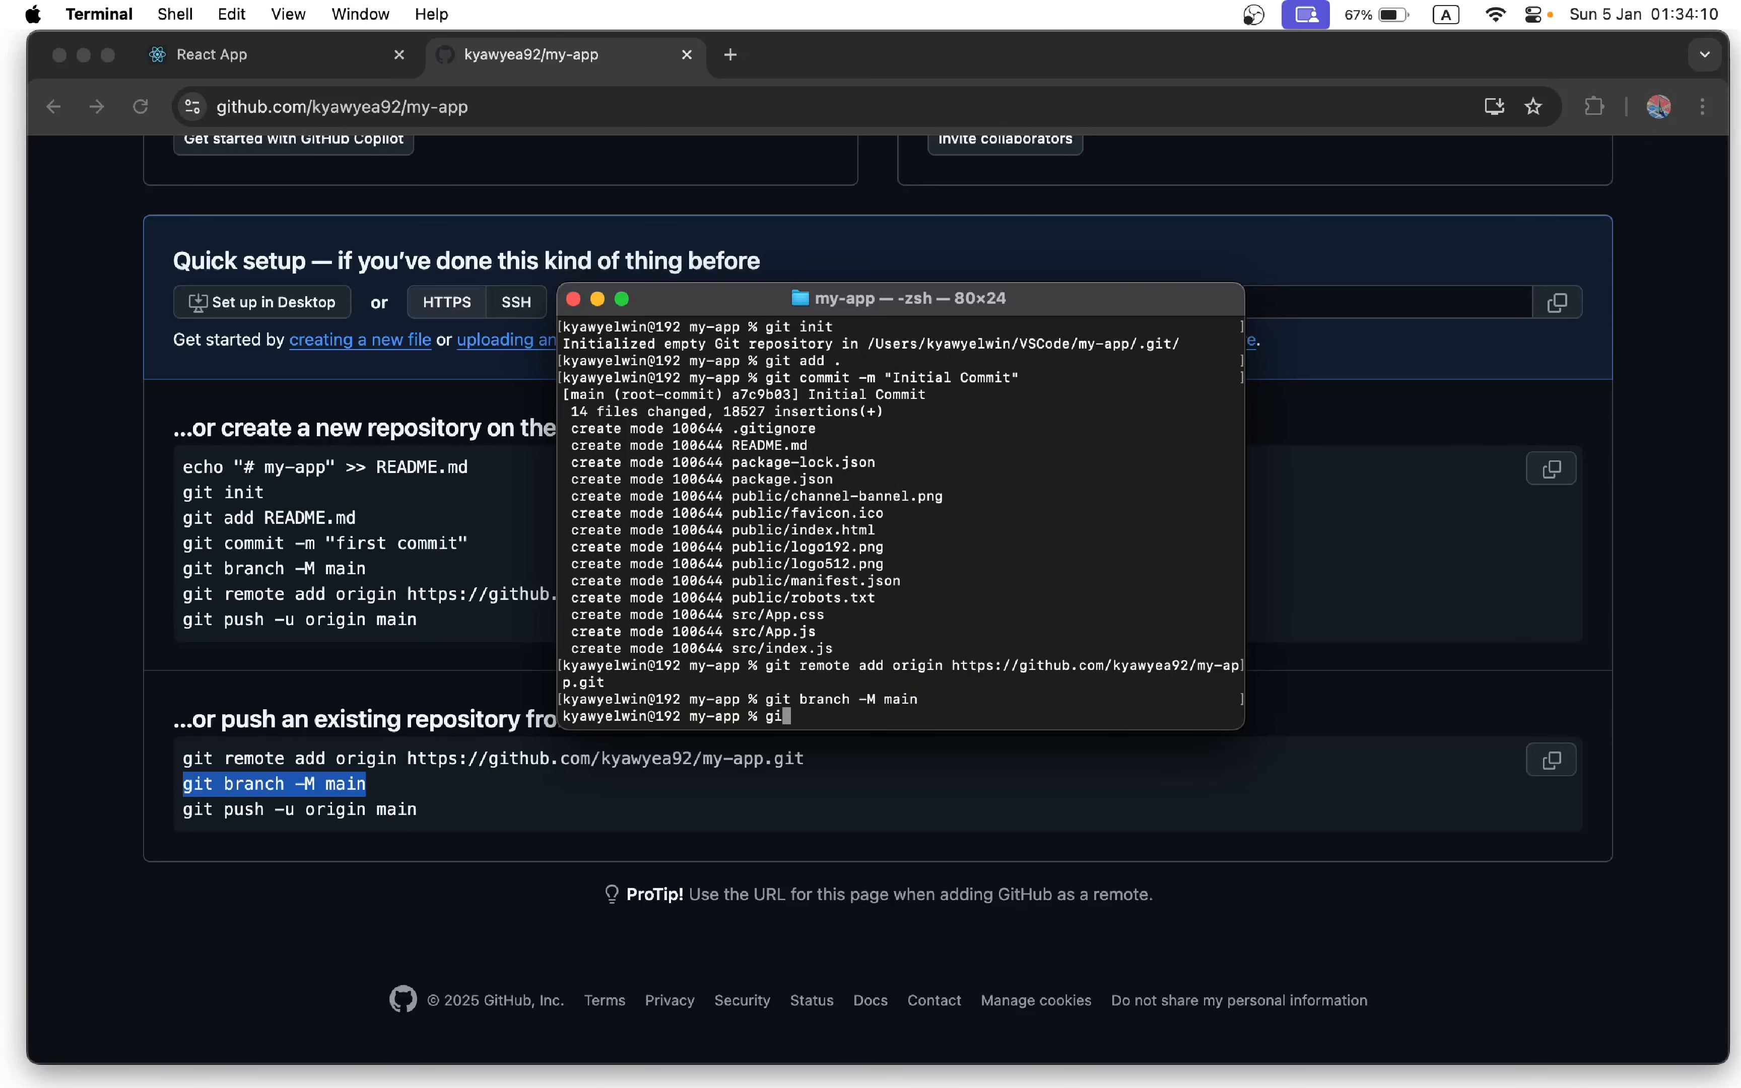
text(-u origin main)
key(Return)
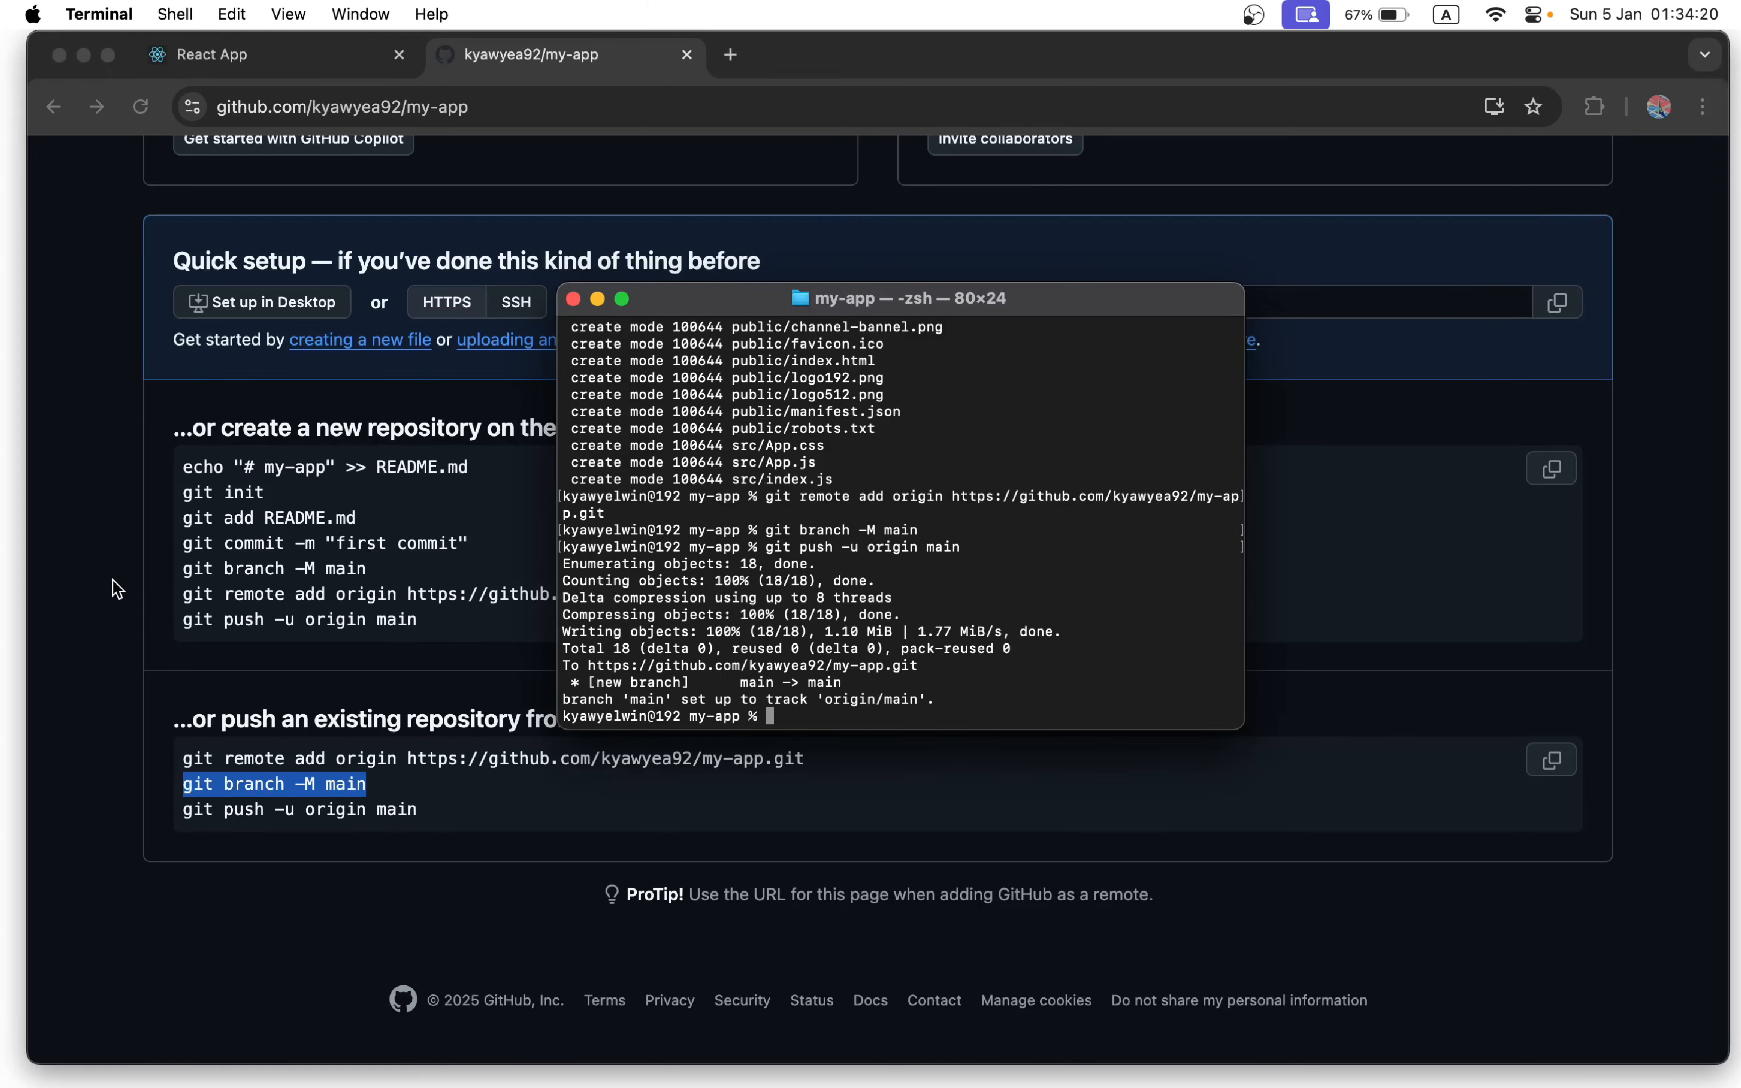
- Switch to Chrome, reload the my-app repository page on GitHub and look over the pushed files and README
click(128, 576)
scroll(129, 569, up, 4)
scroll(128, 567, up, 3)
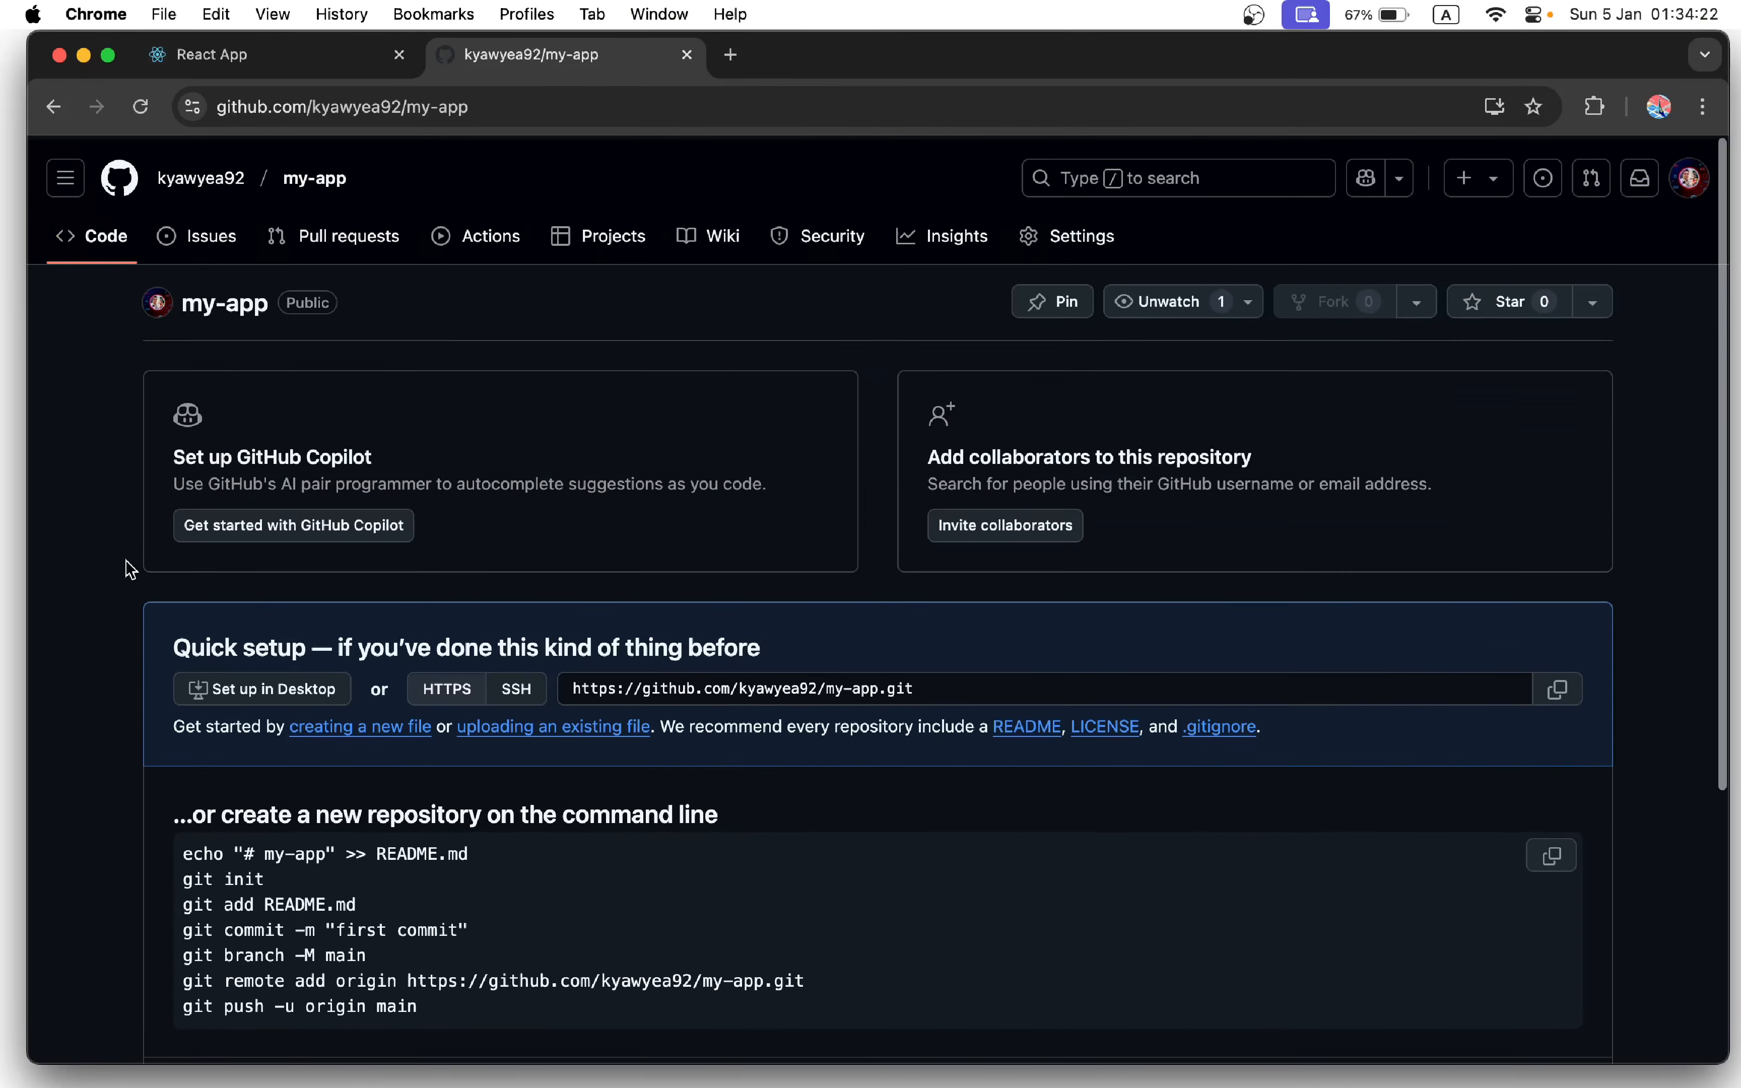
click(141, 108)
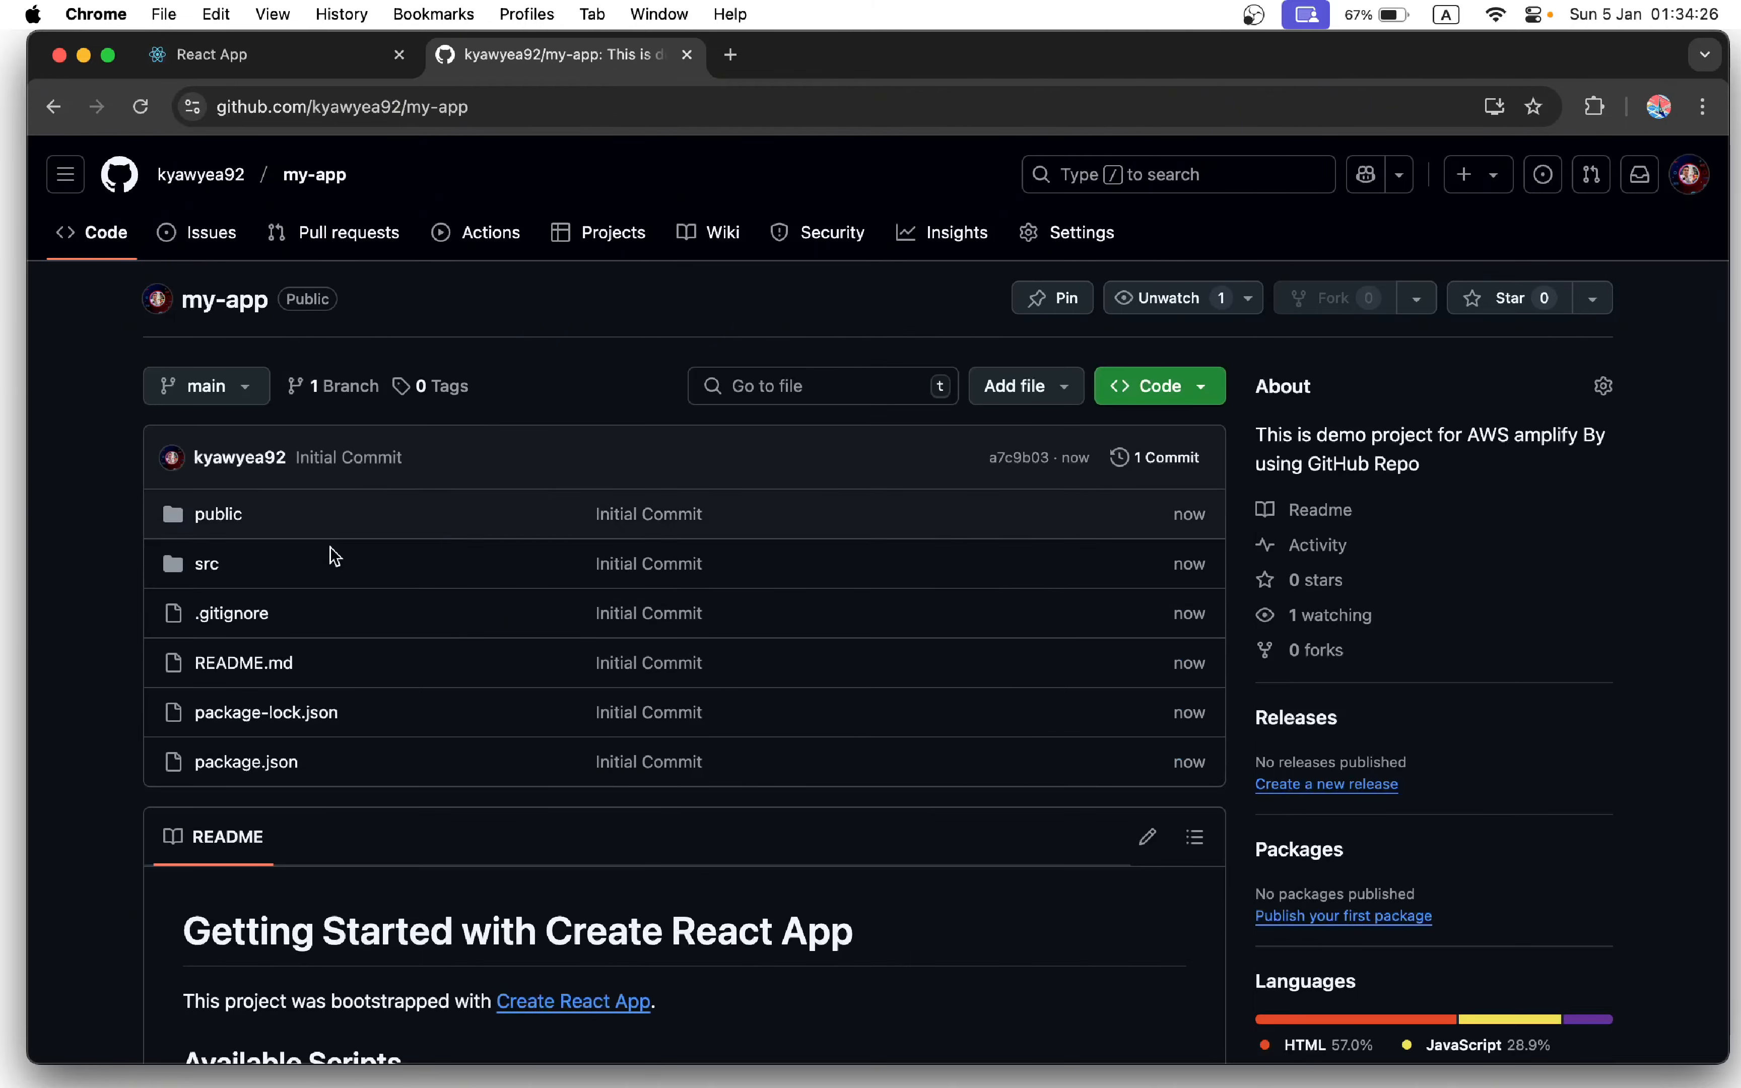
scroll(421, 606, down, 4)
scroll(423, 608, down, 11)
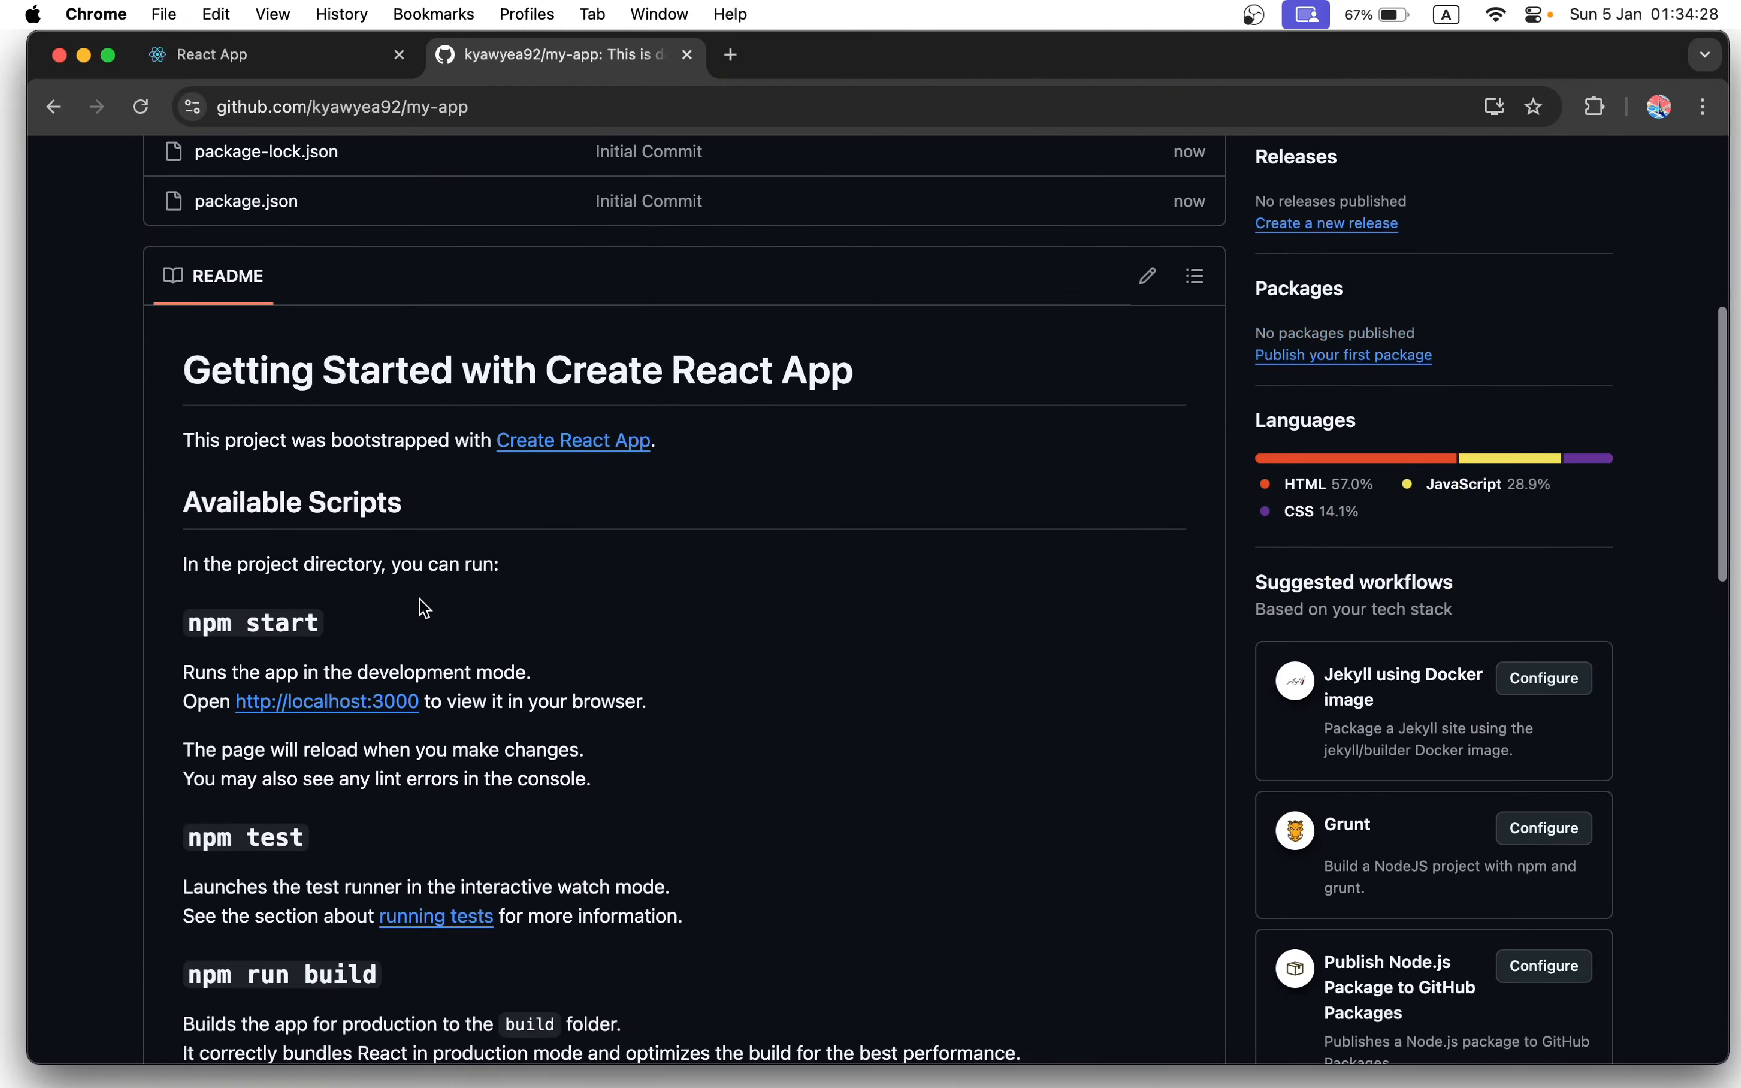
scroll(424, 608, down, 6)
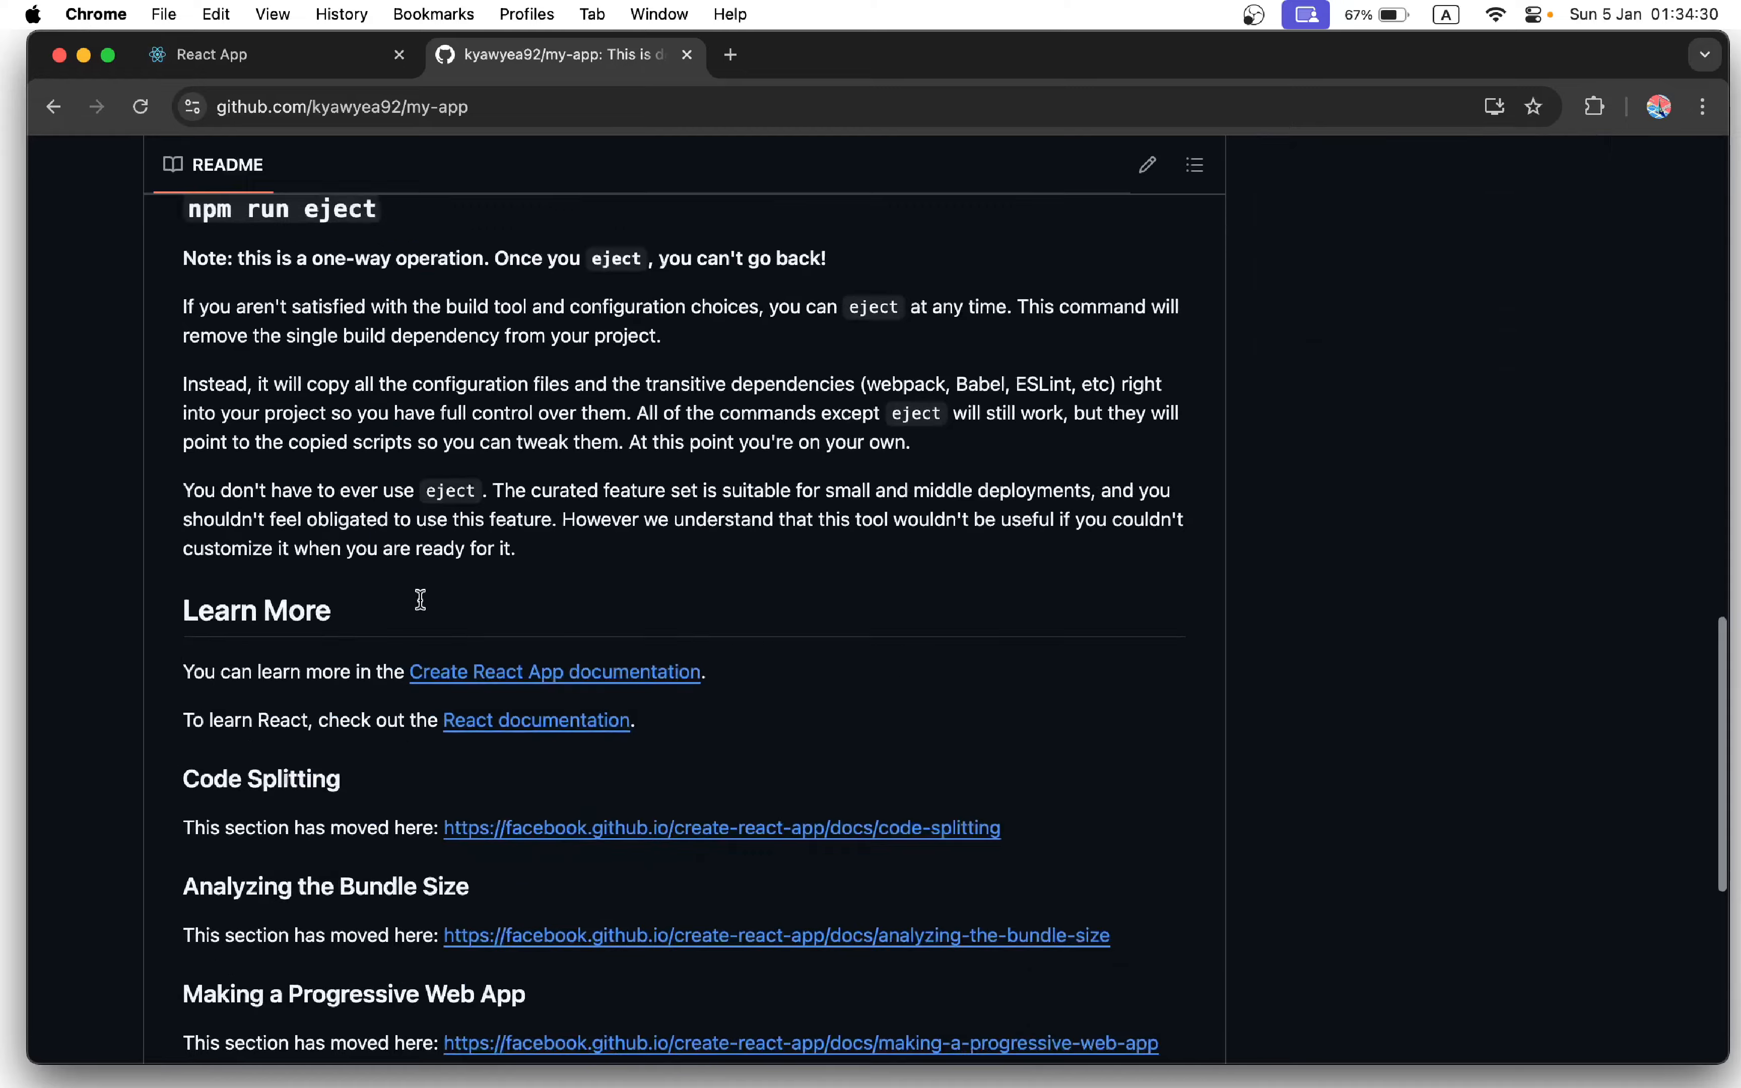
scroll(420, 599, up, 15)
scroll(420, 601, up, 10)
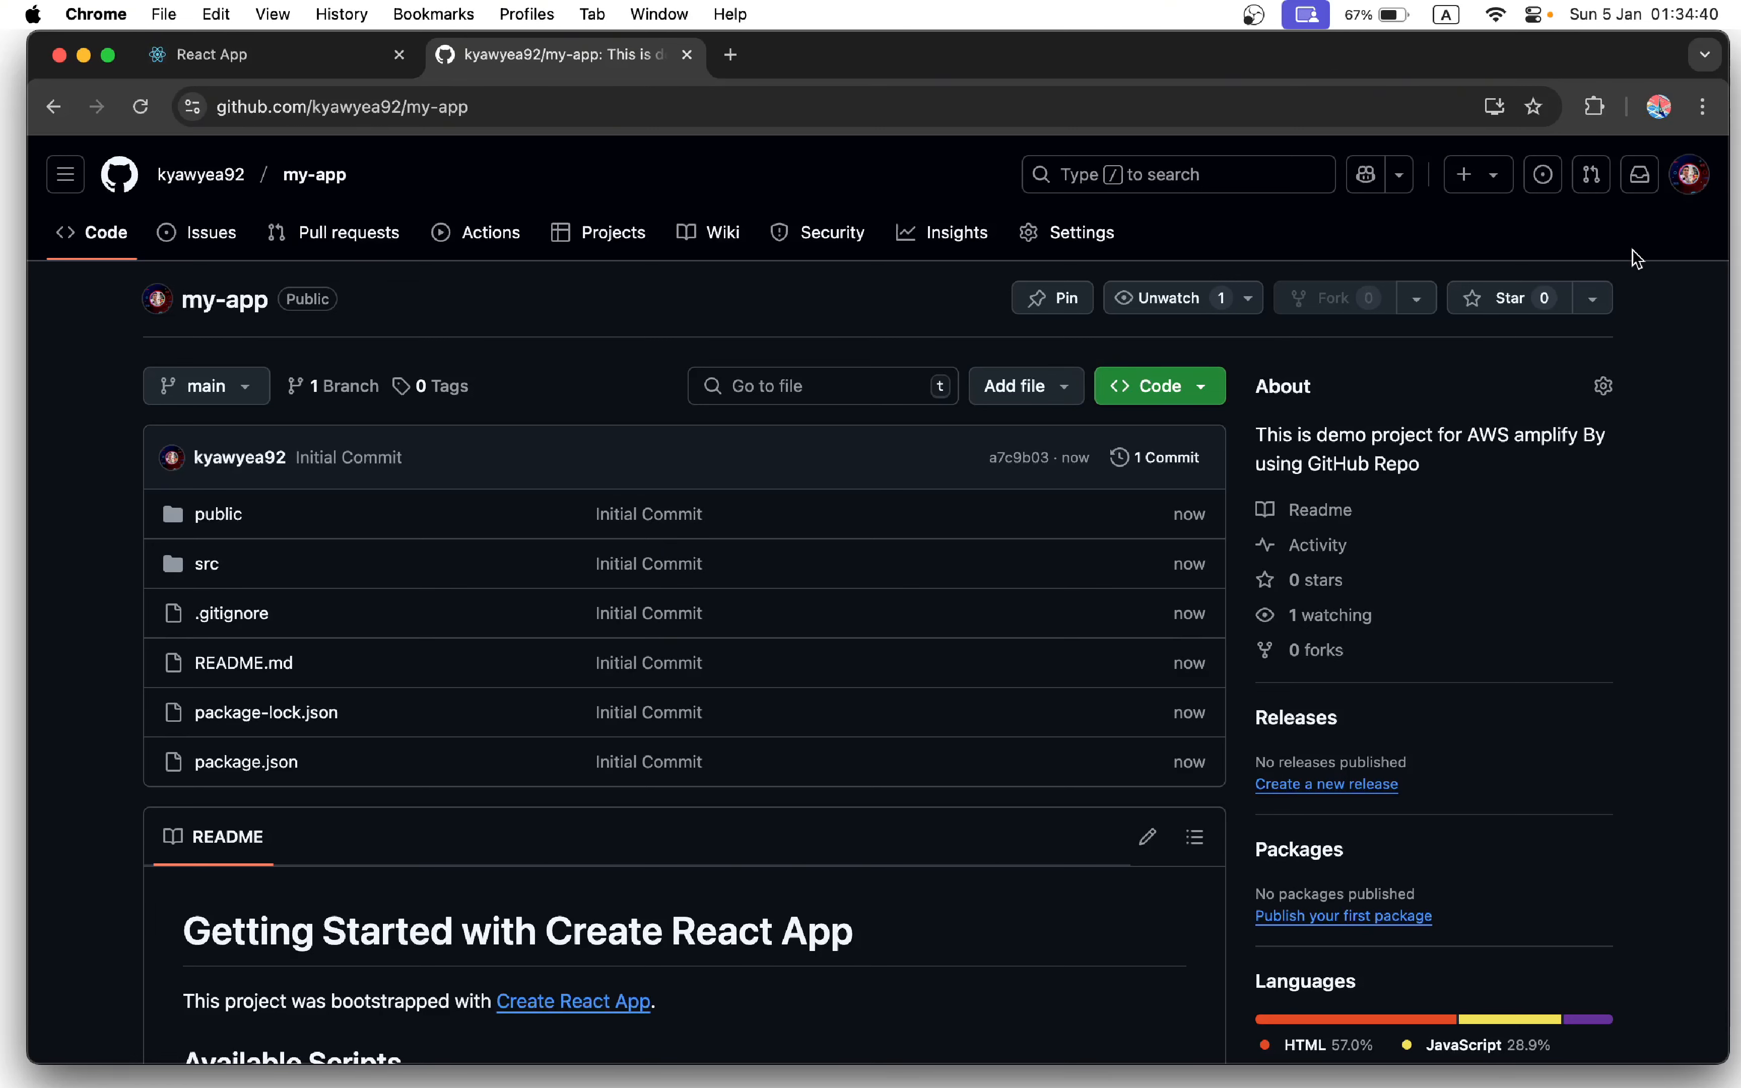
- Open the configuration of the installed GitHub App AWS Amplify (ap-southeast-1) from the account's application settings
click(1687, 177)
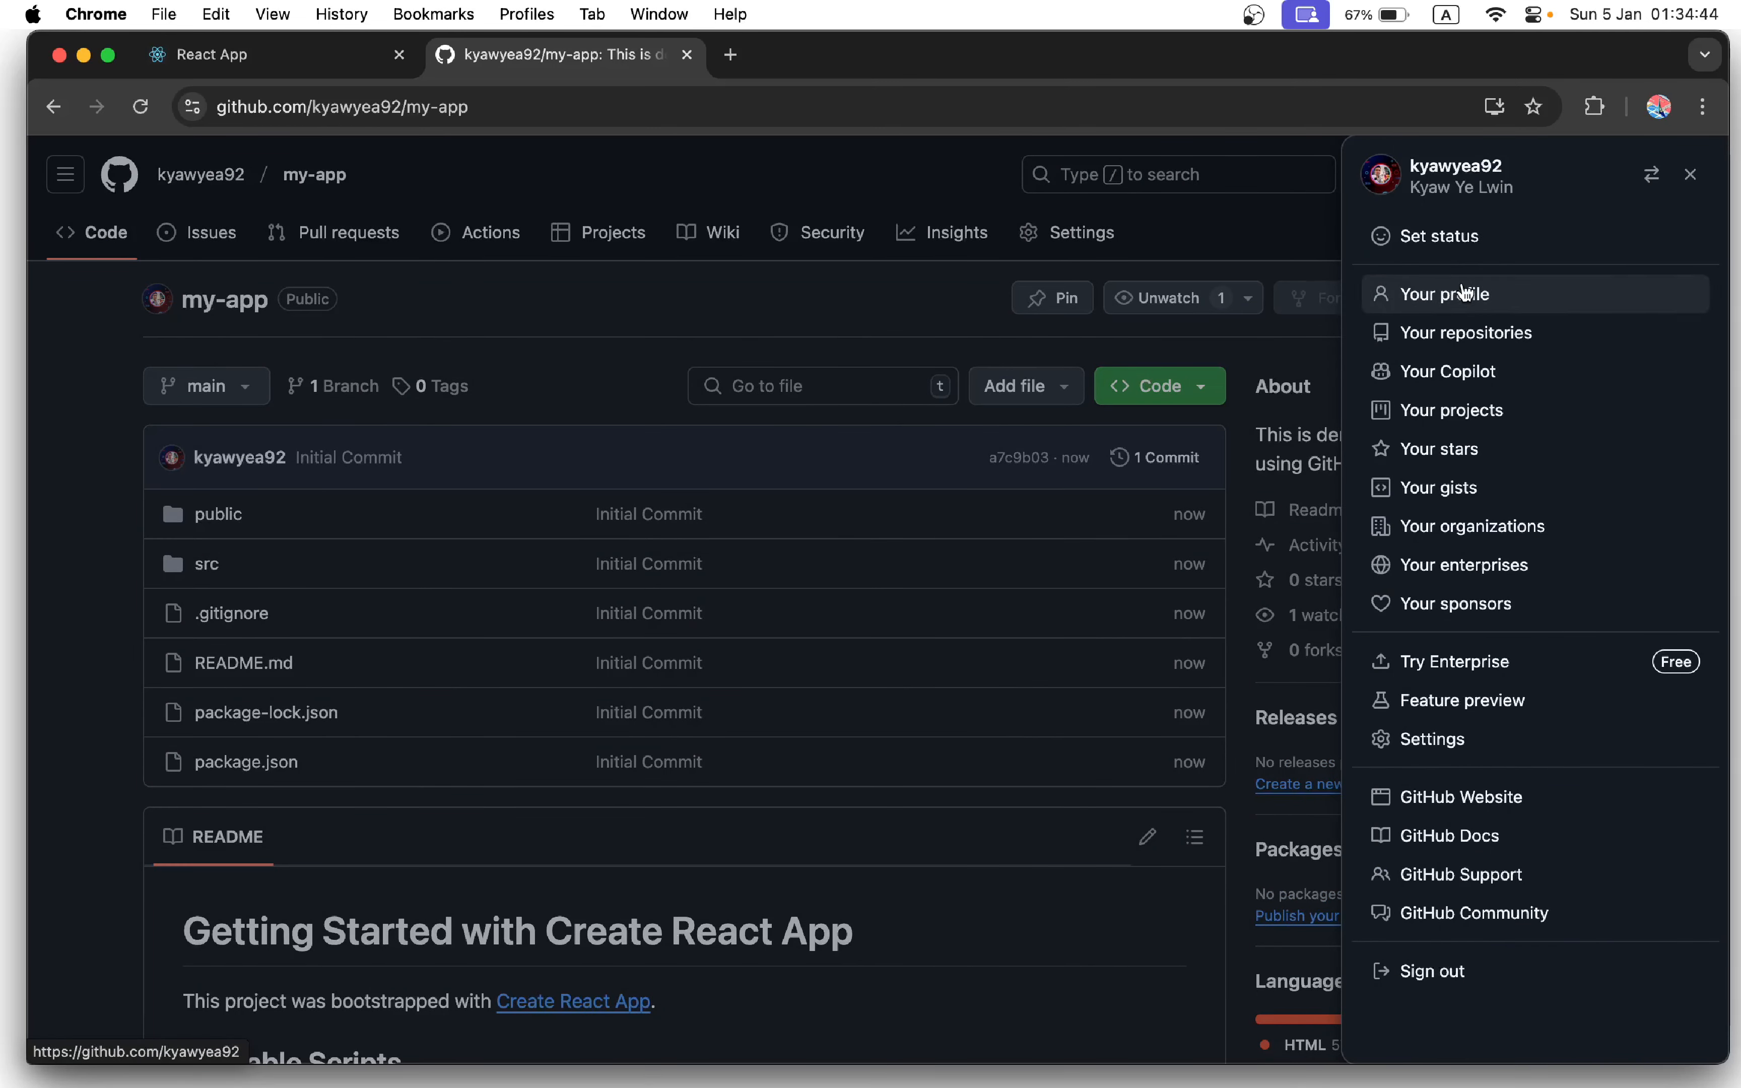
click(1442, 744)
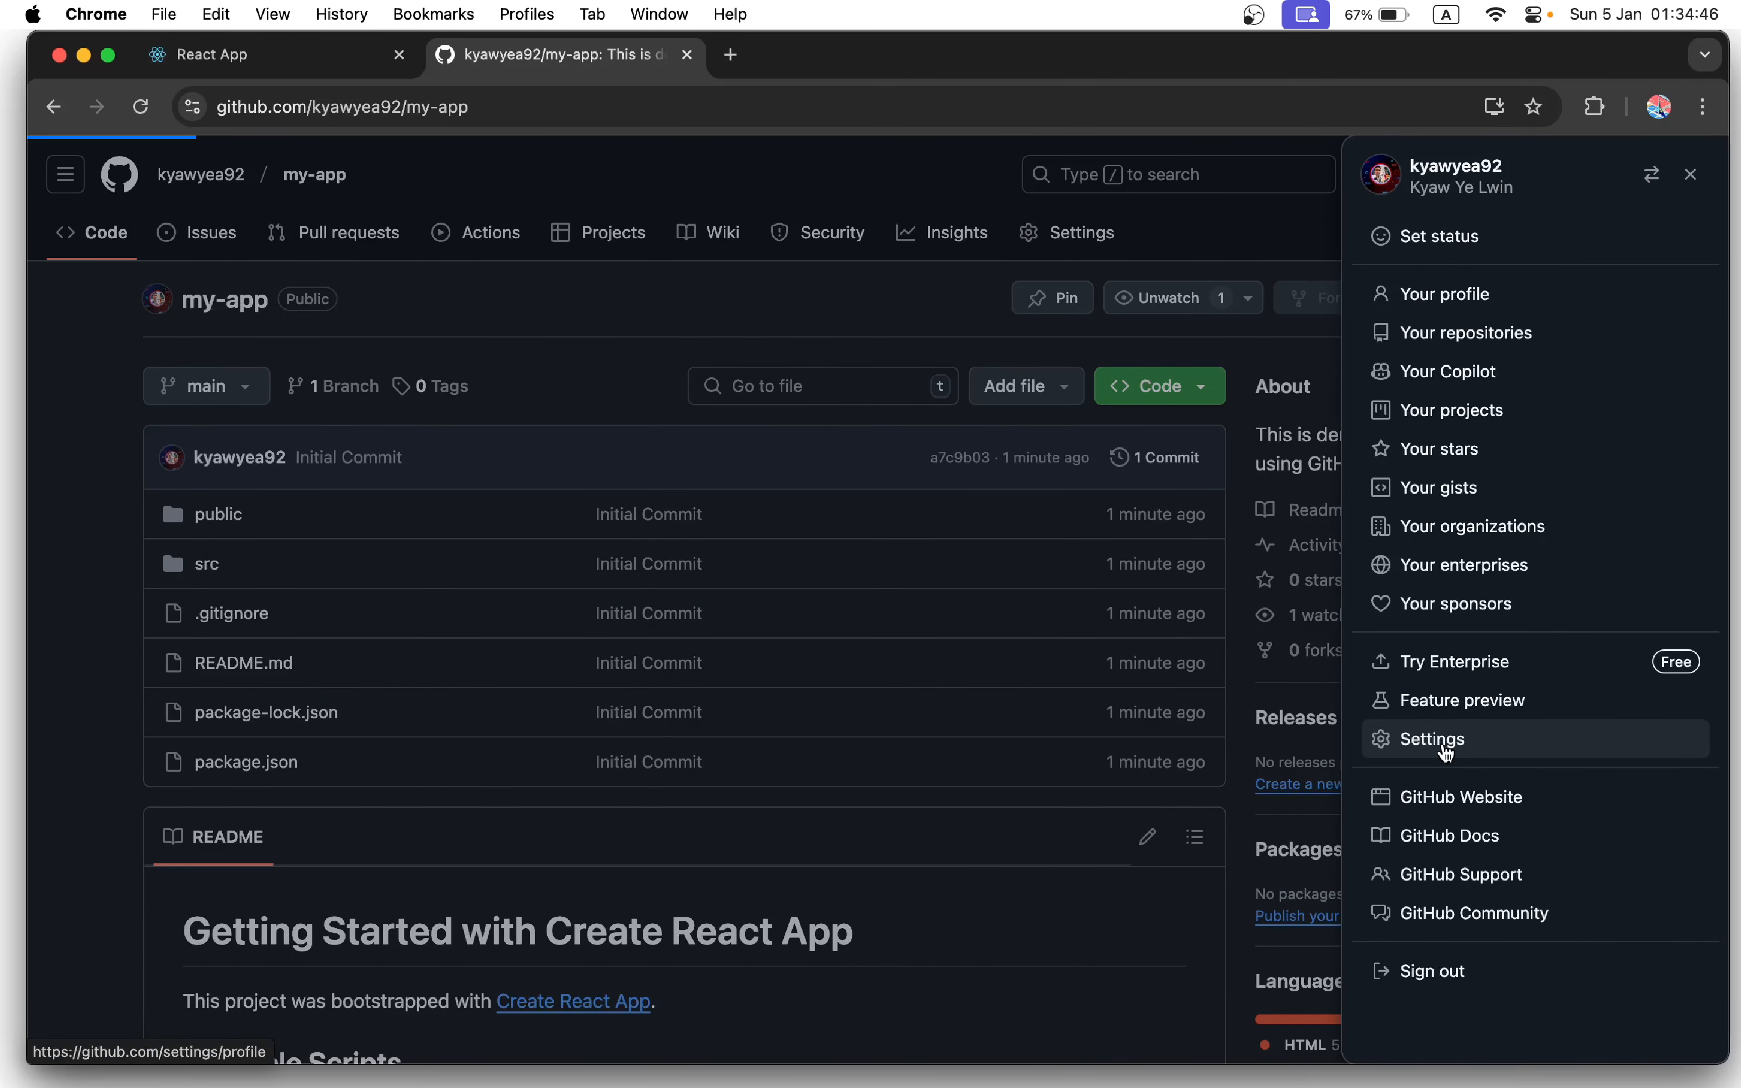
scroll(361, 539, down, 10)
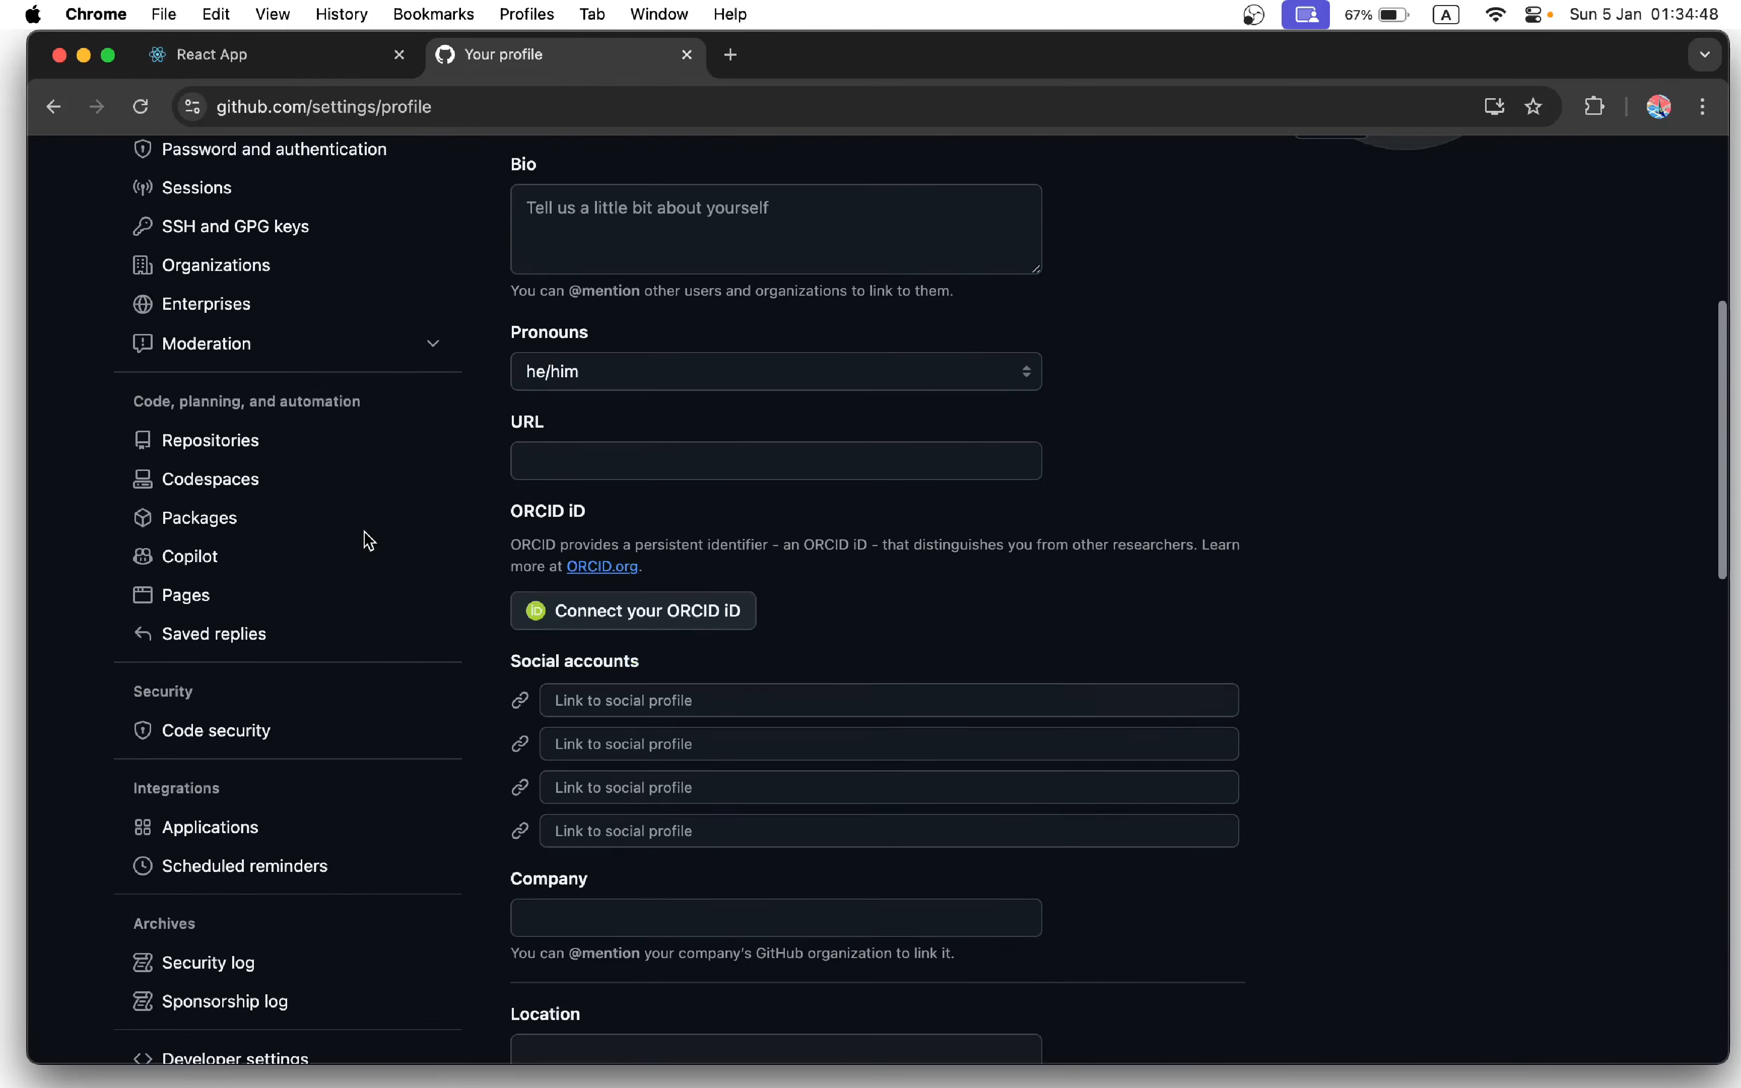
scroll(368, 542, up, 2)
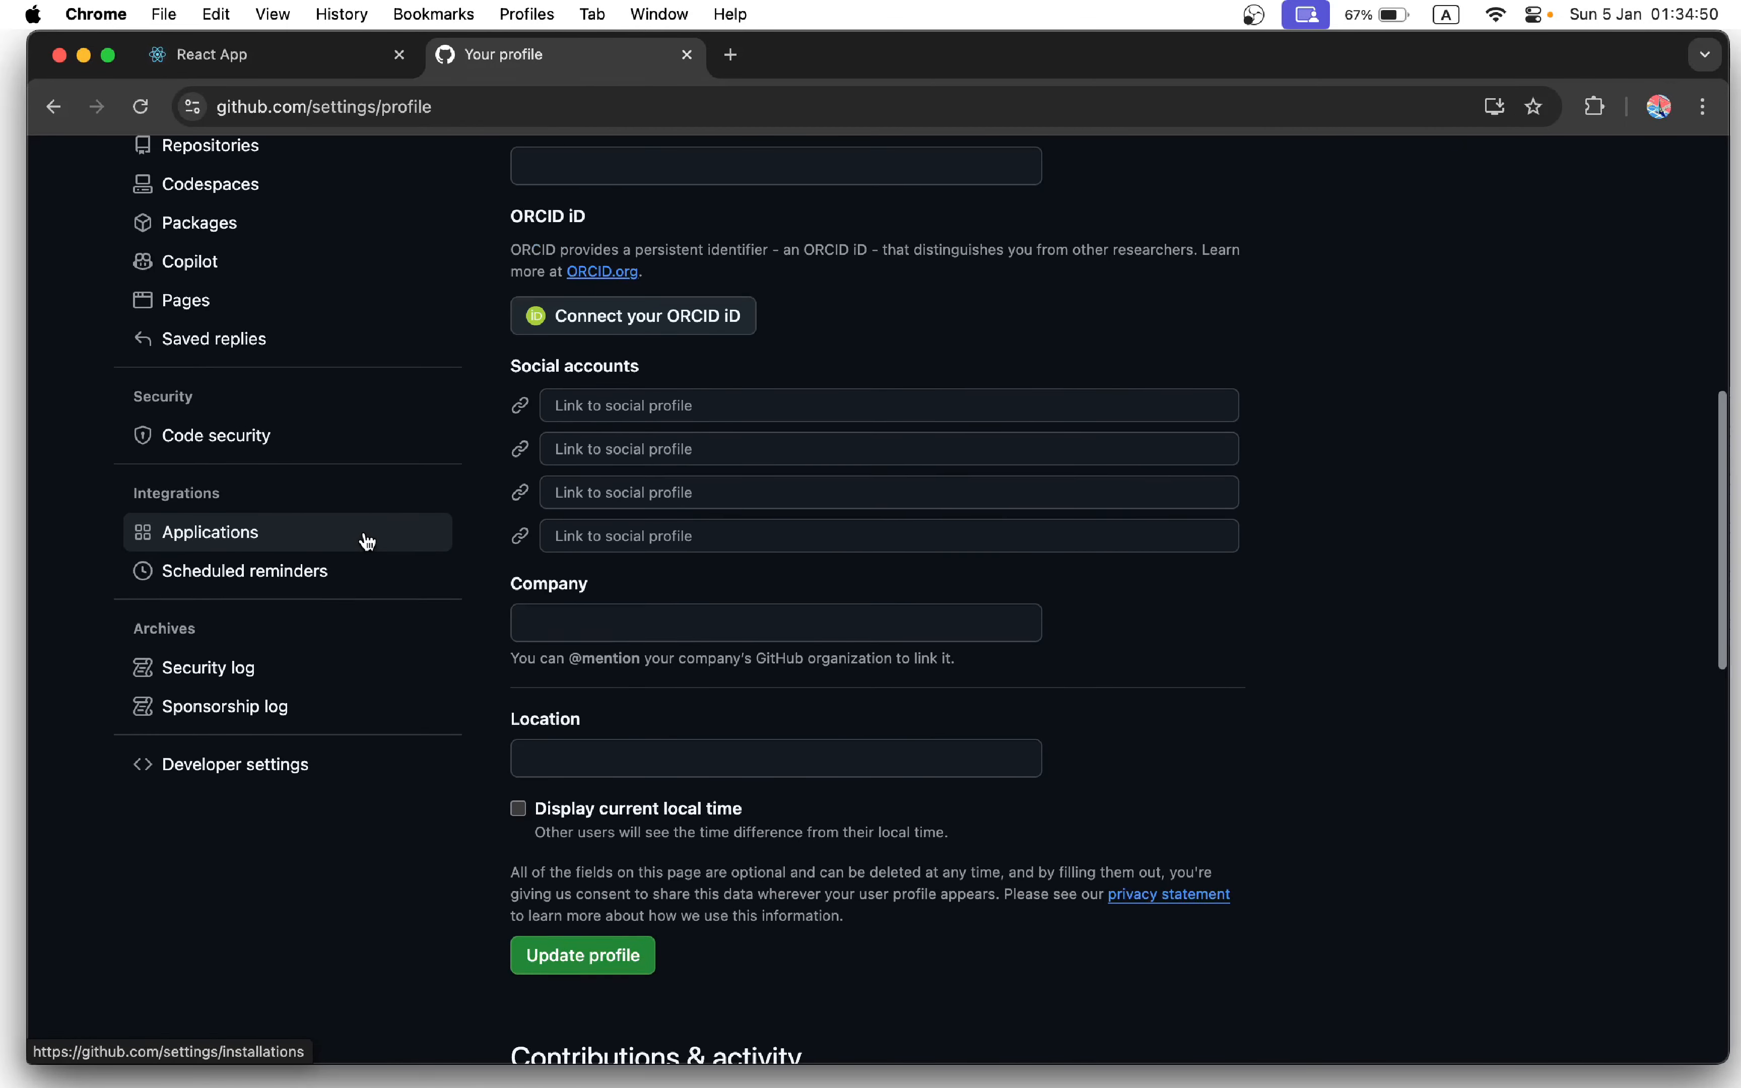
click(308, 568)
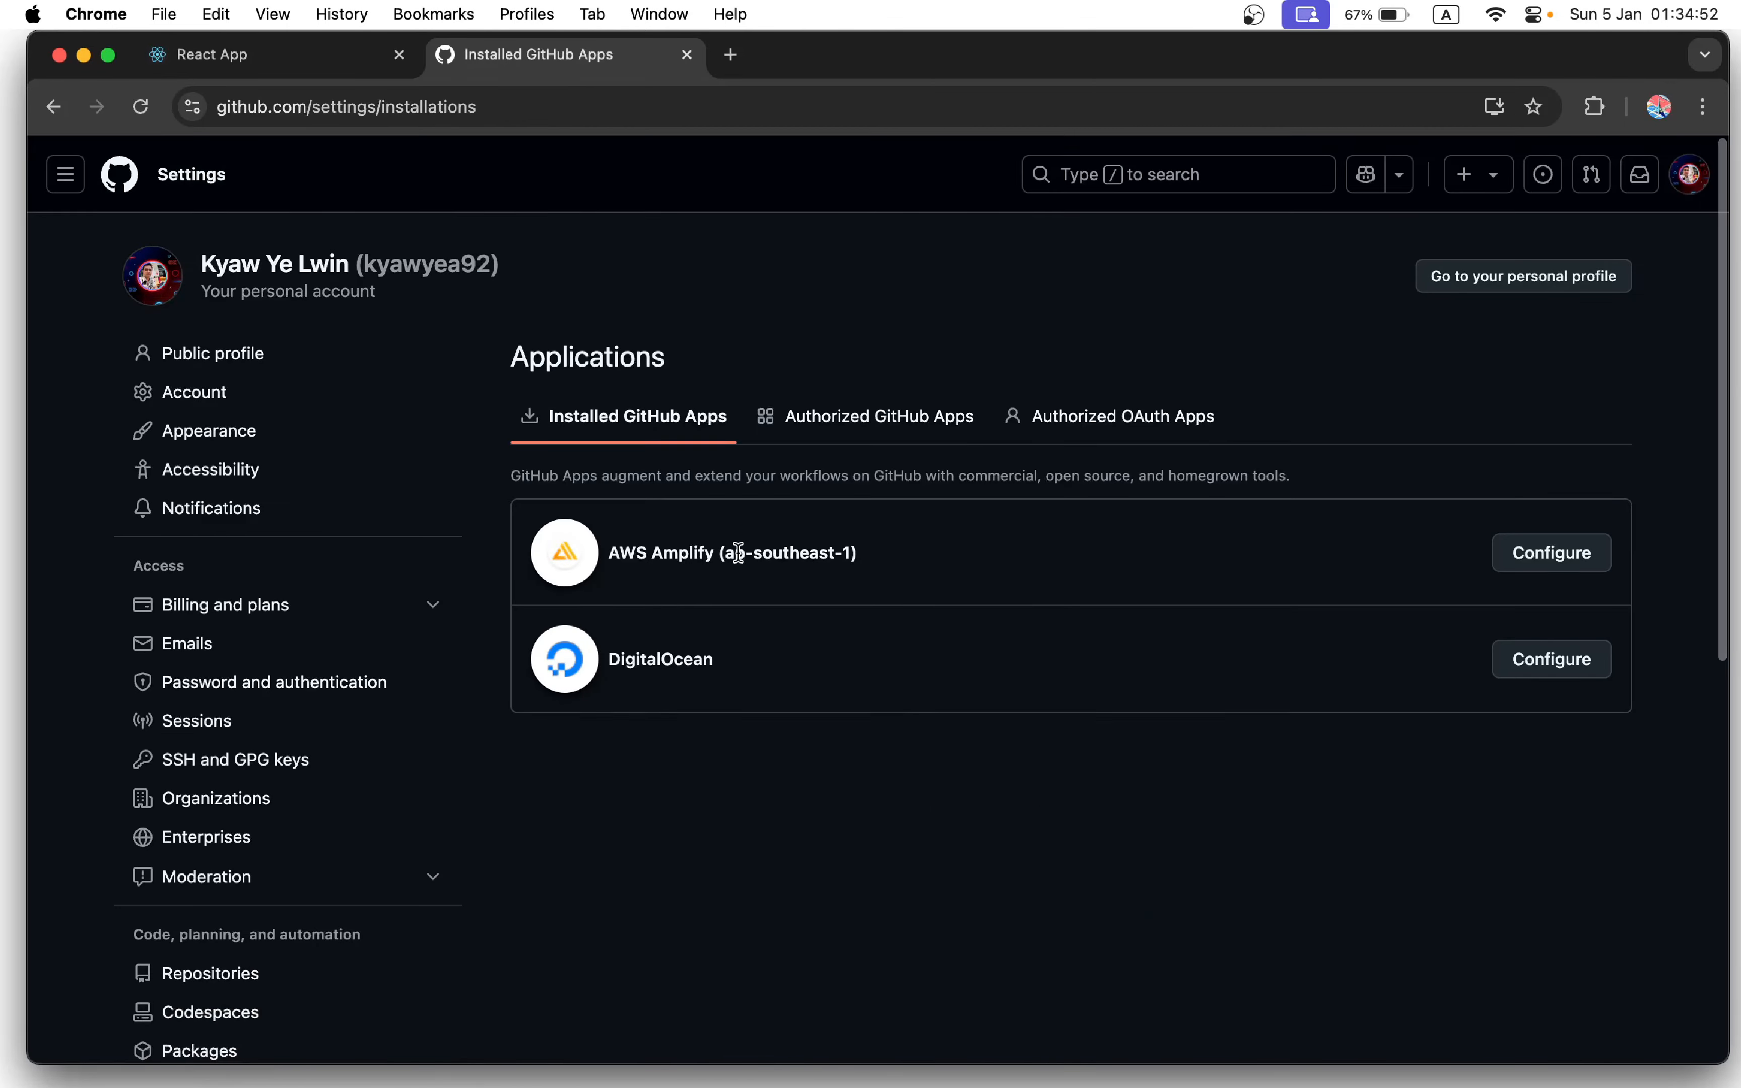
click(1543, 557)
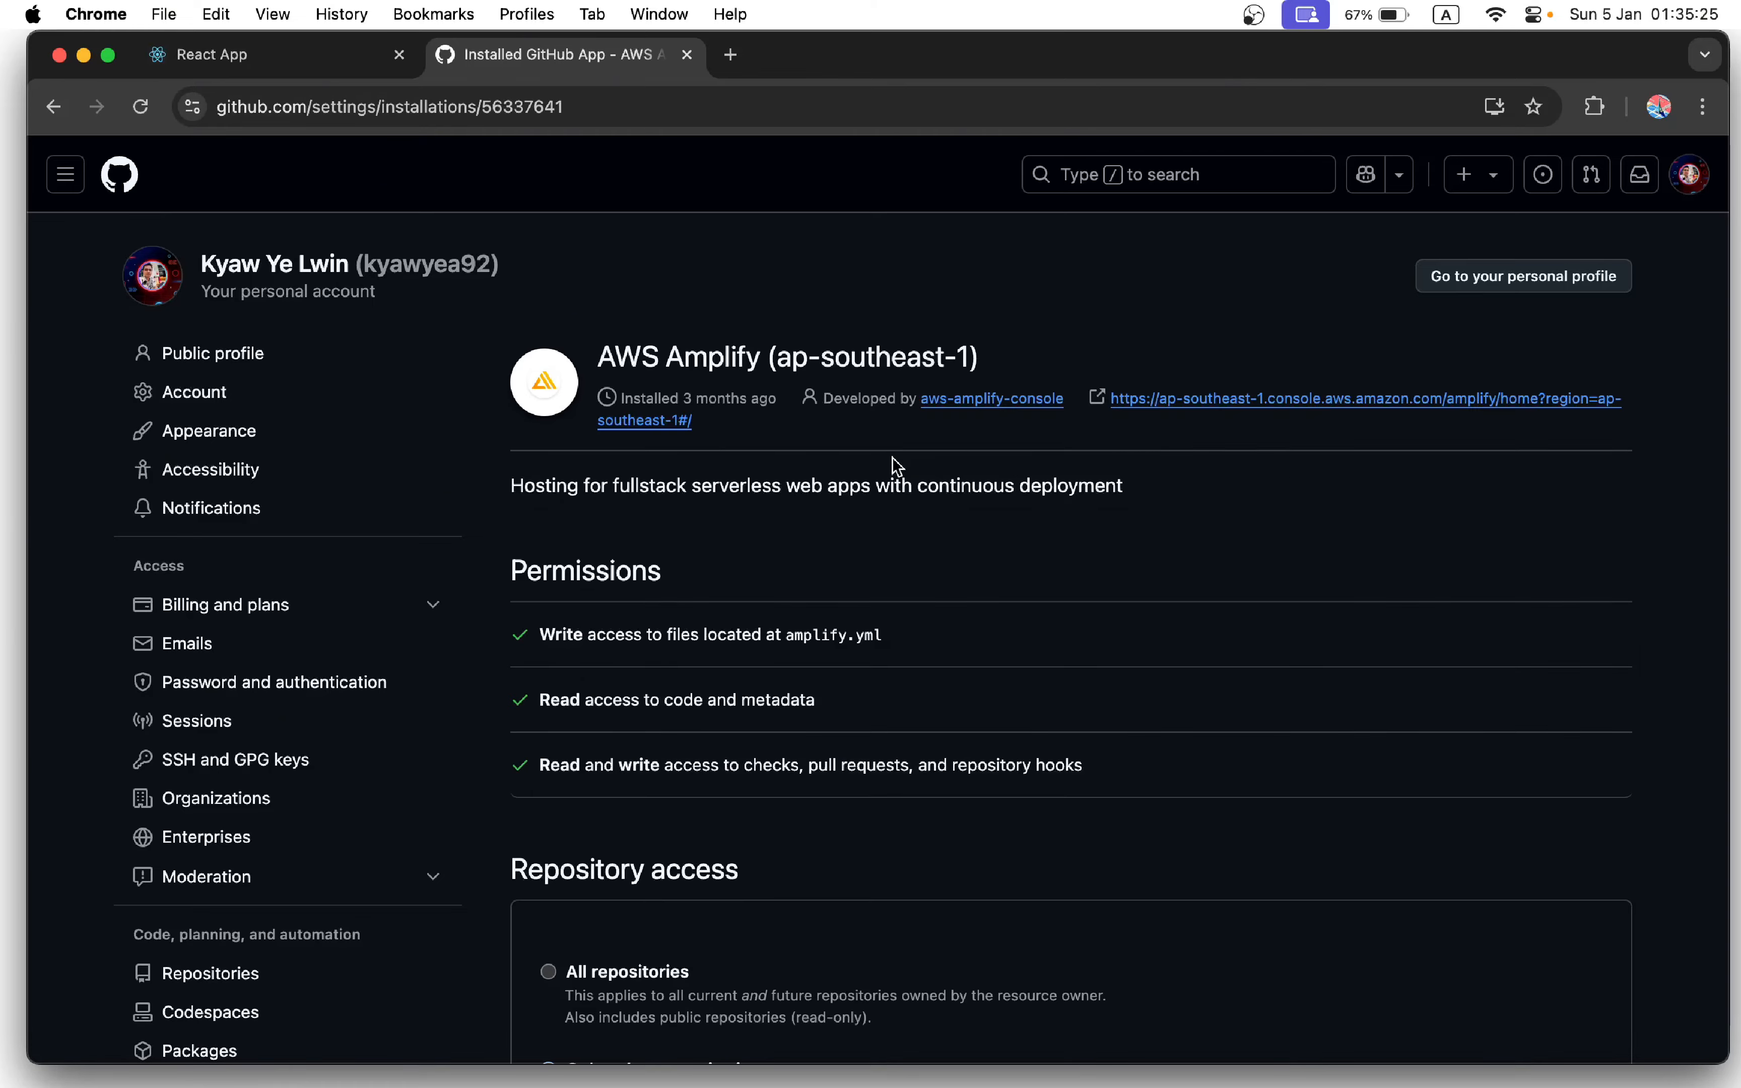
- Add the my-app repository to AWS Amplify's selected repositories and save the repository access
scroll(892, 461, down, 10)
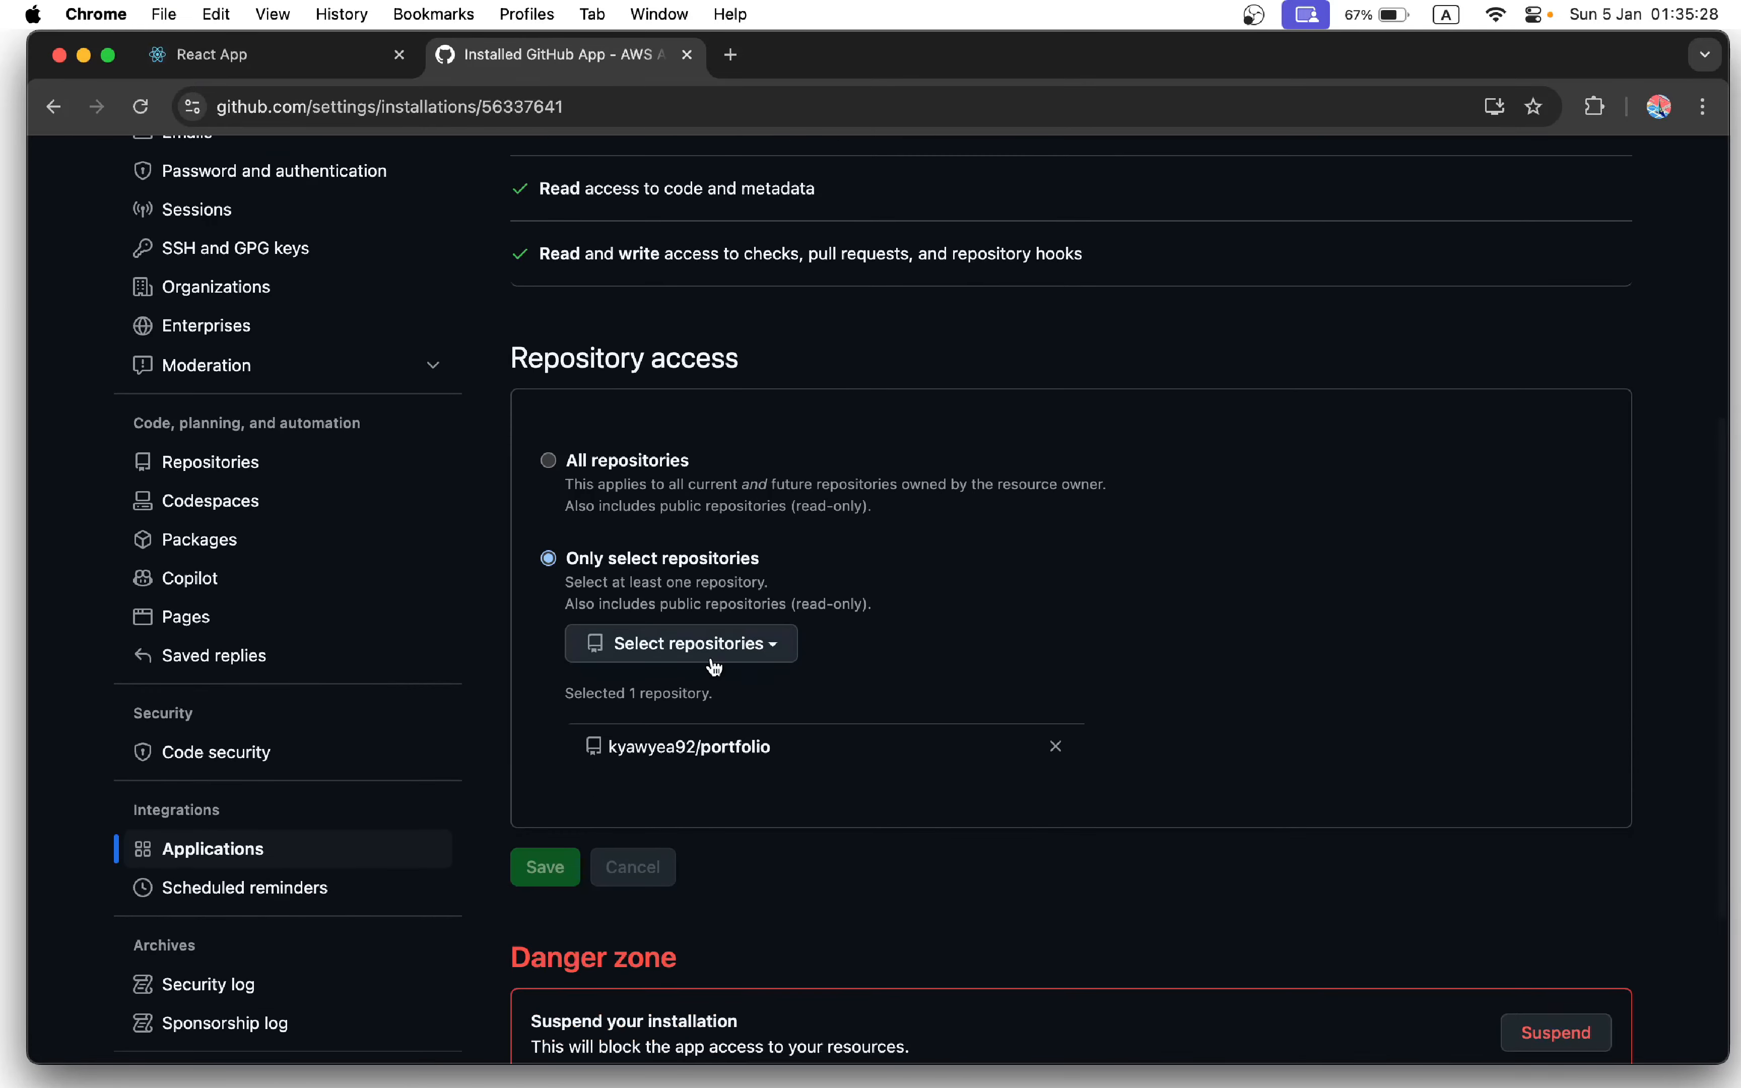
click(696, 672)
text(my-)
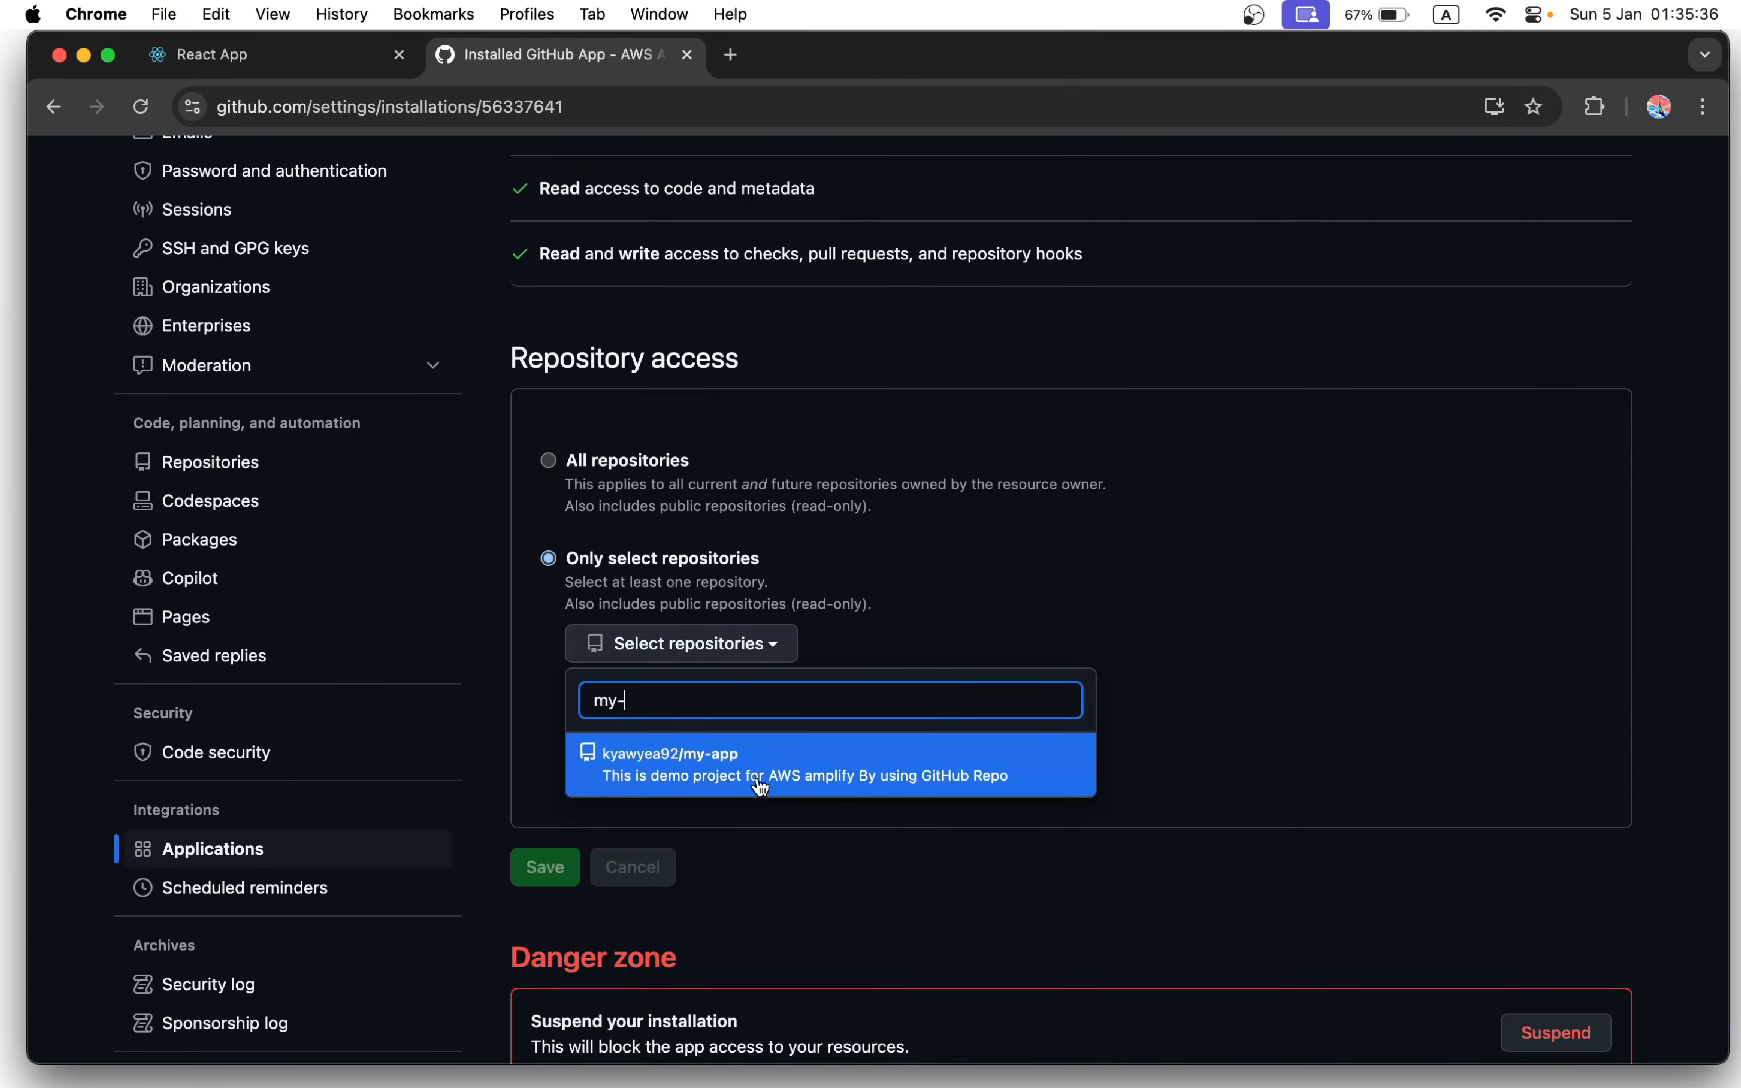
click(760, 786)
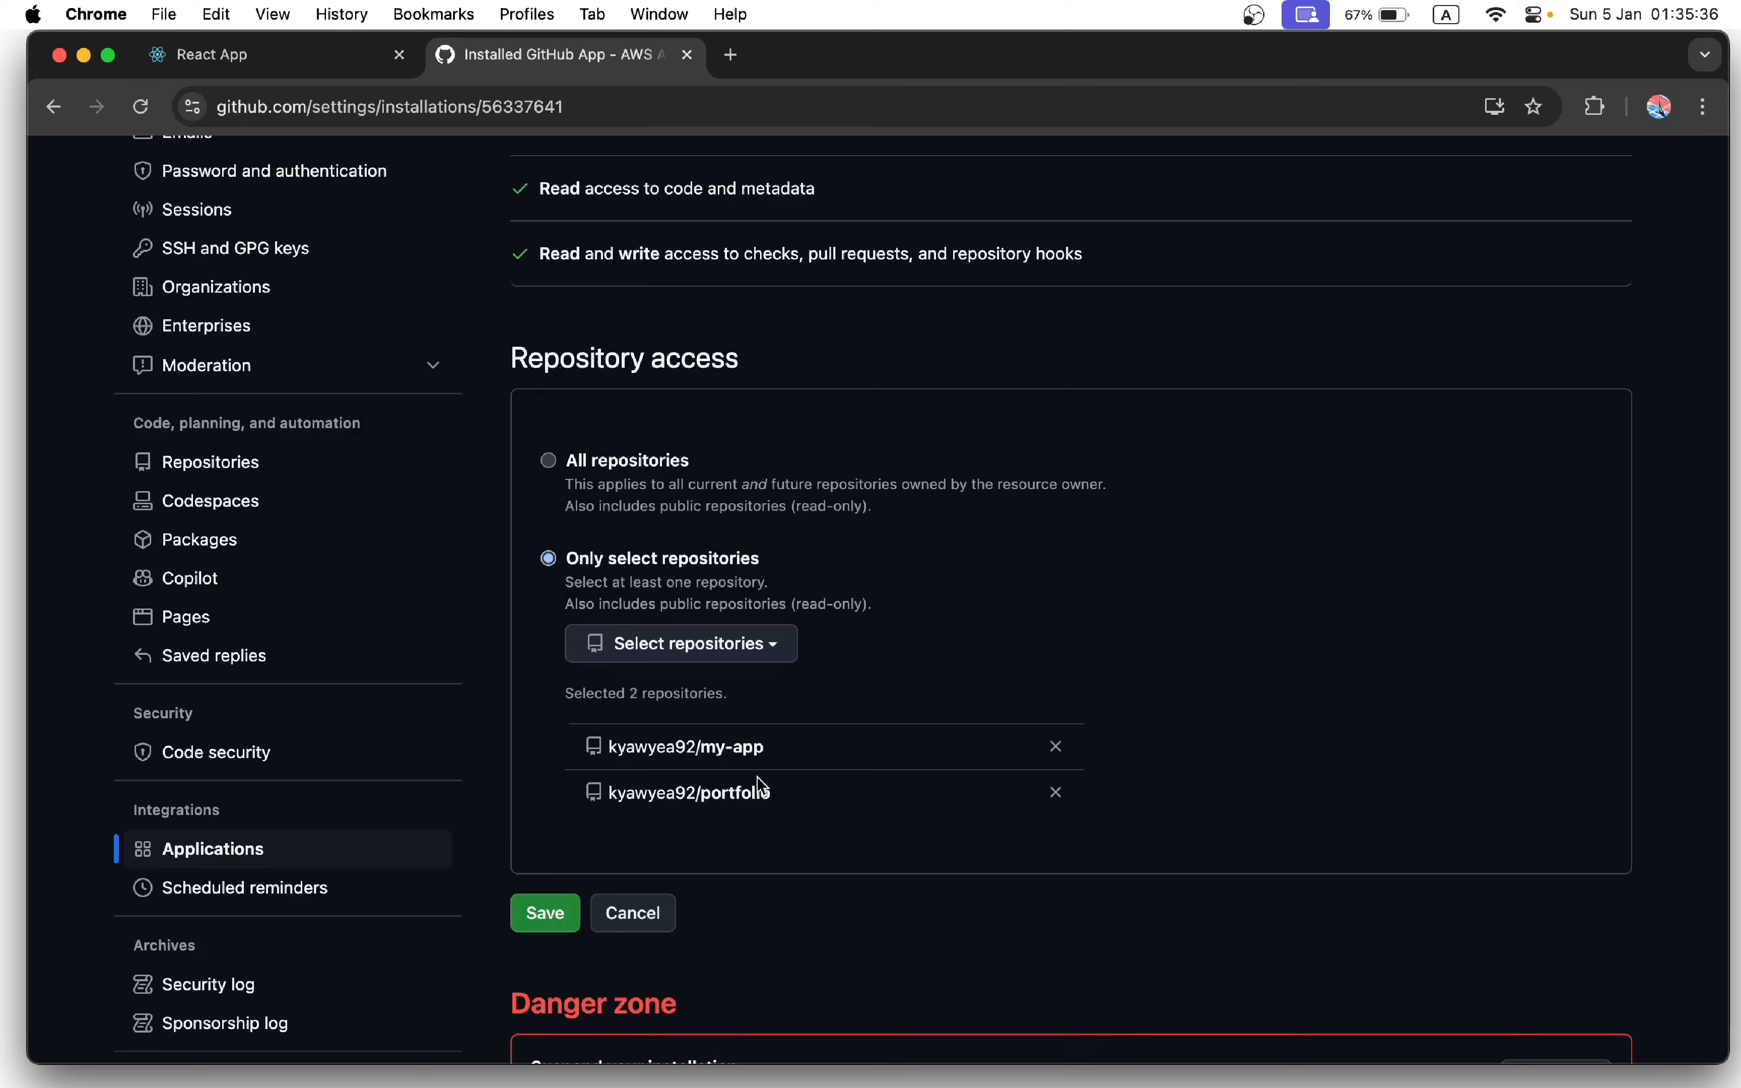
click(565, 913)
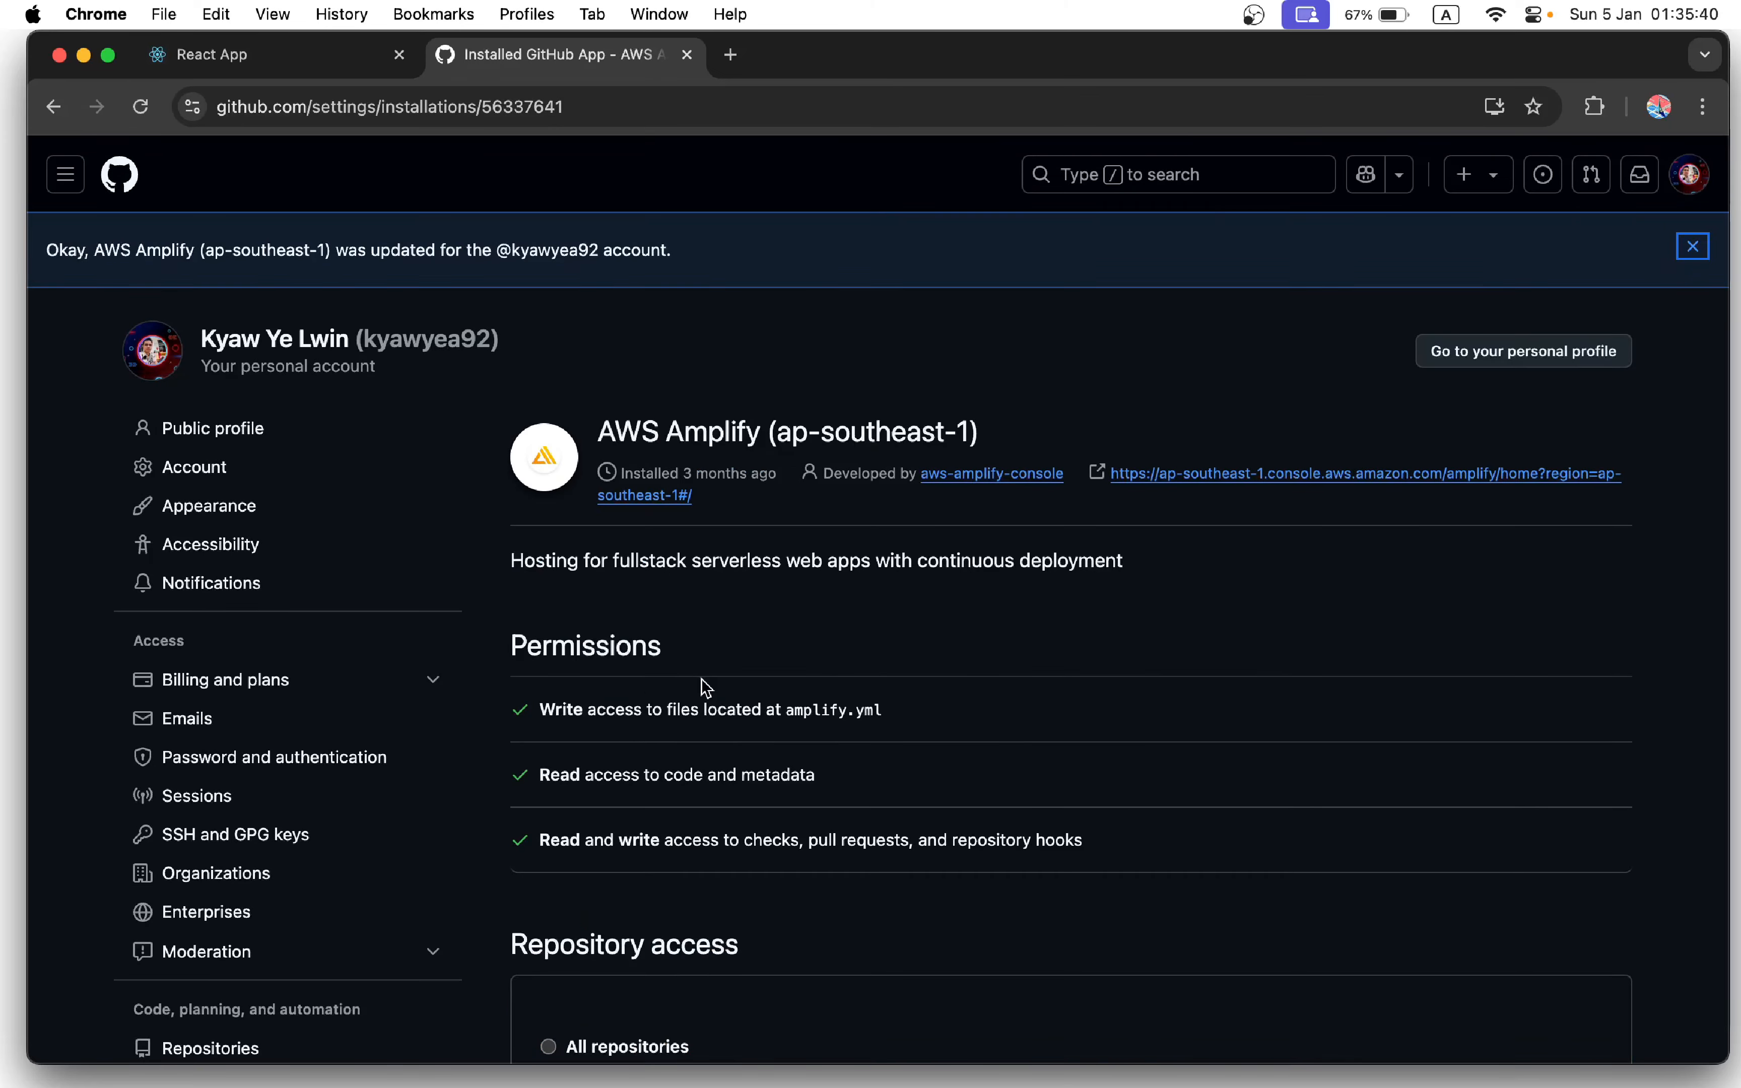
scroll(705, 687, down, 3)
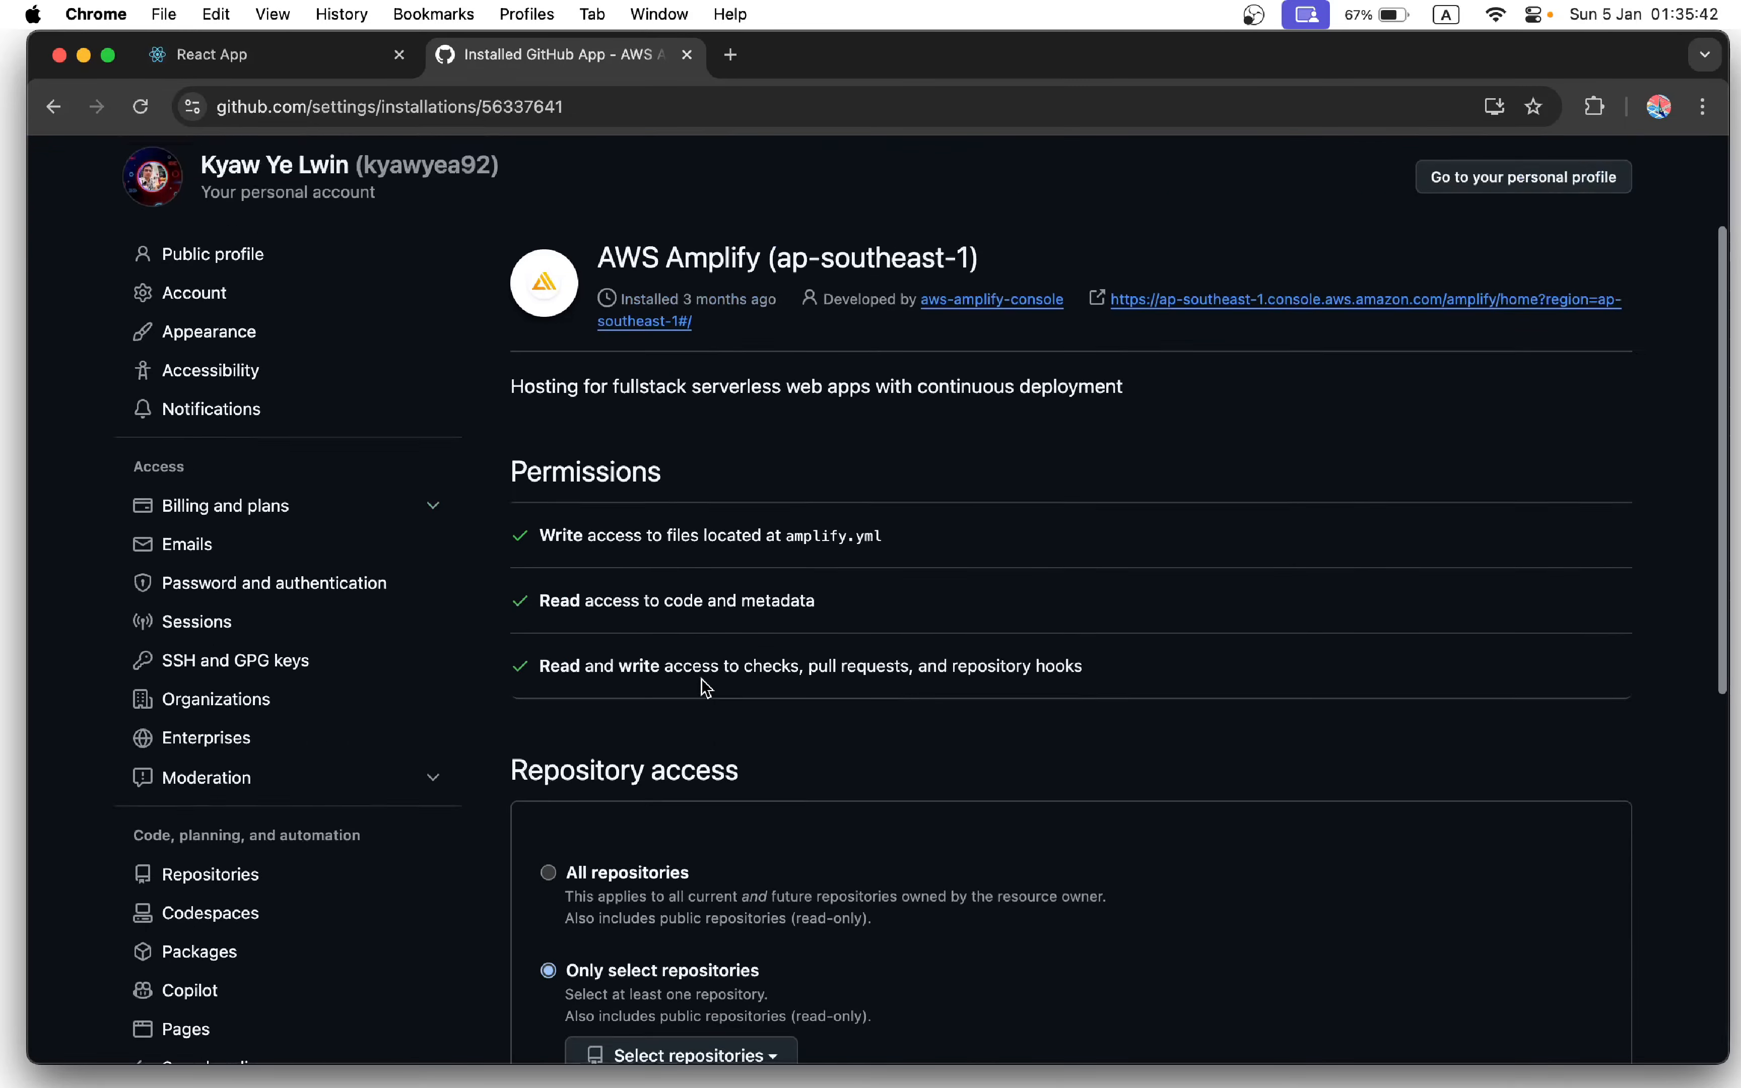
scroll(705, 687, up, 3)
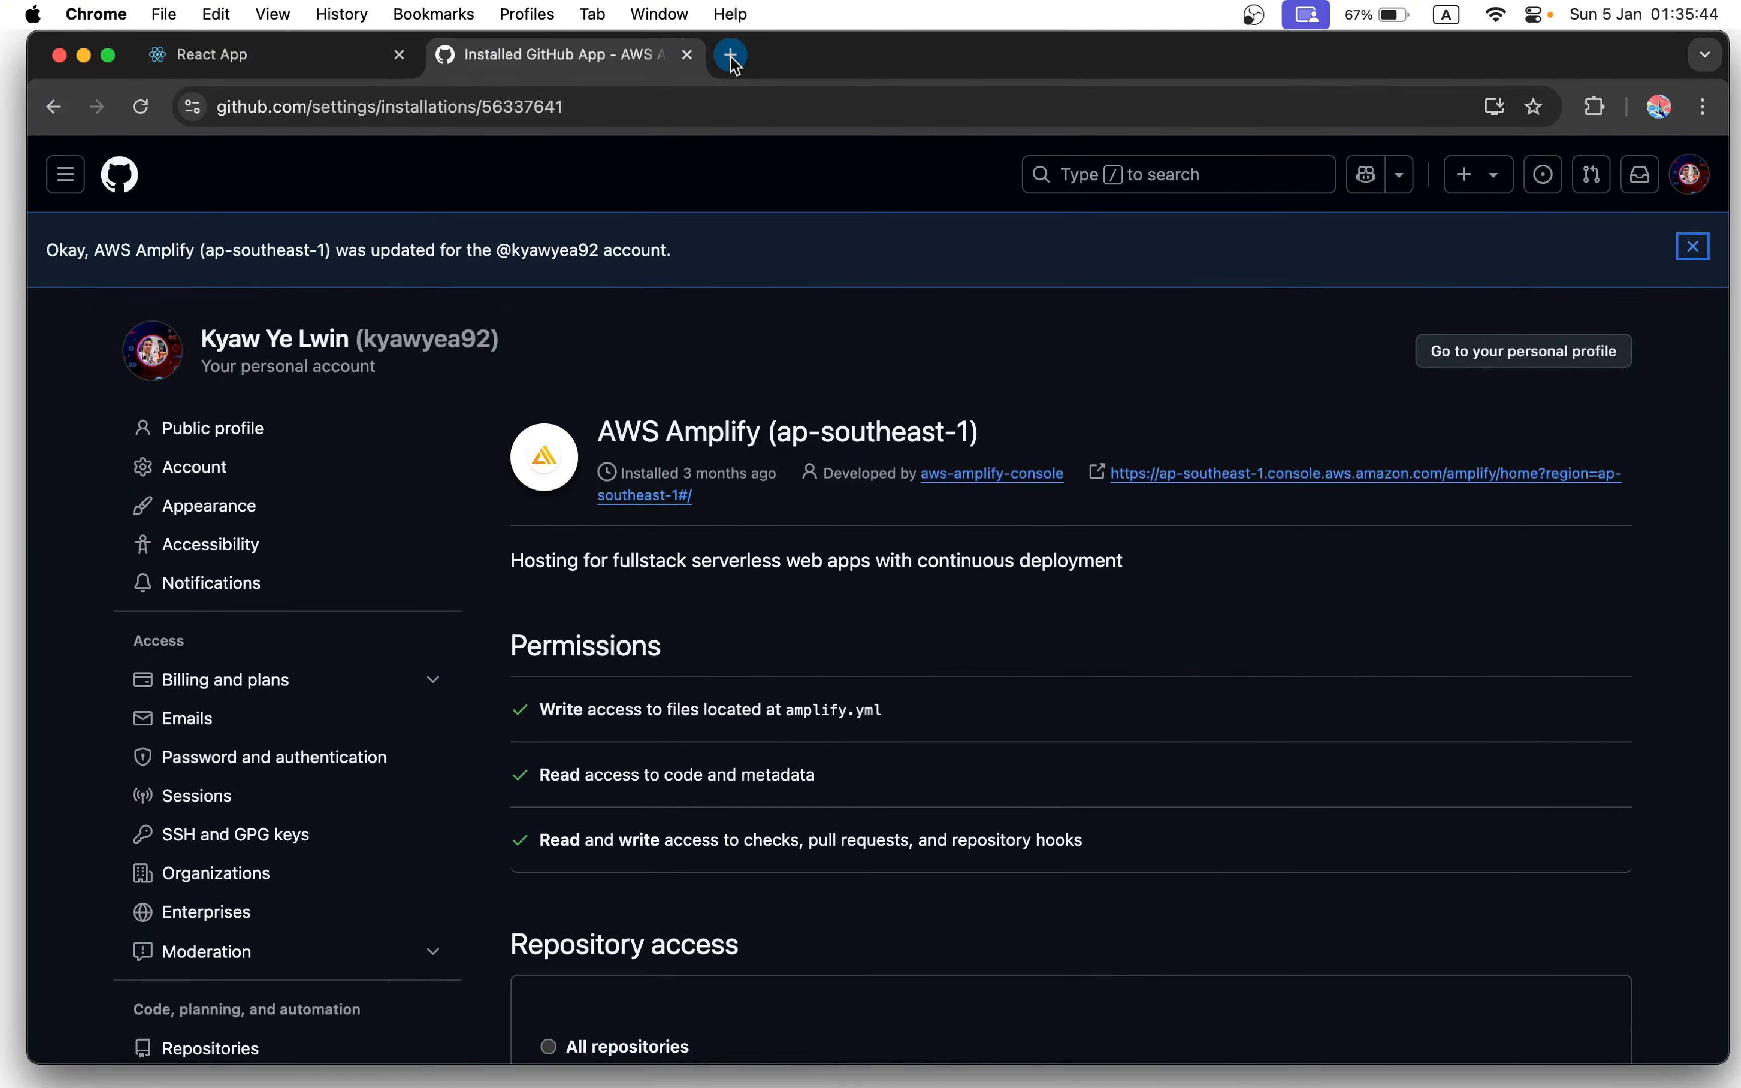
- Search Google for "aws console login" in a new browser tab and open the AWS console through the Login result
click(730, 55)
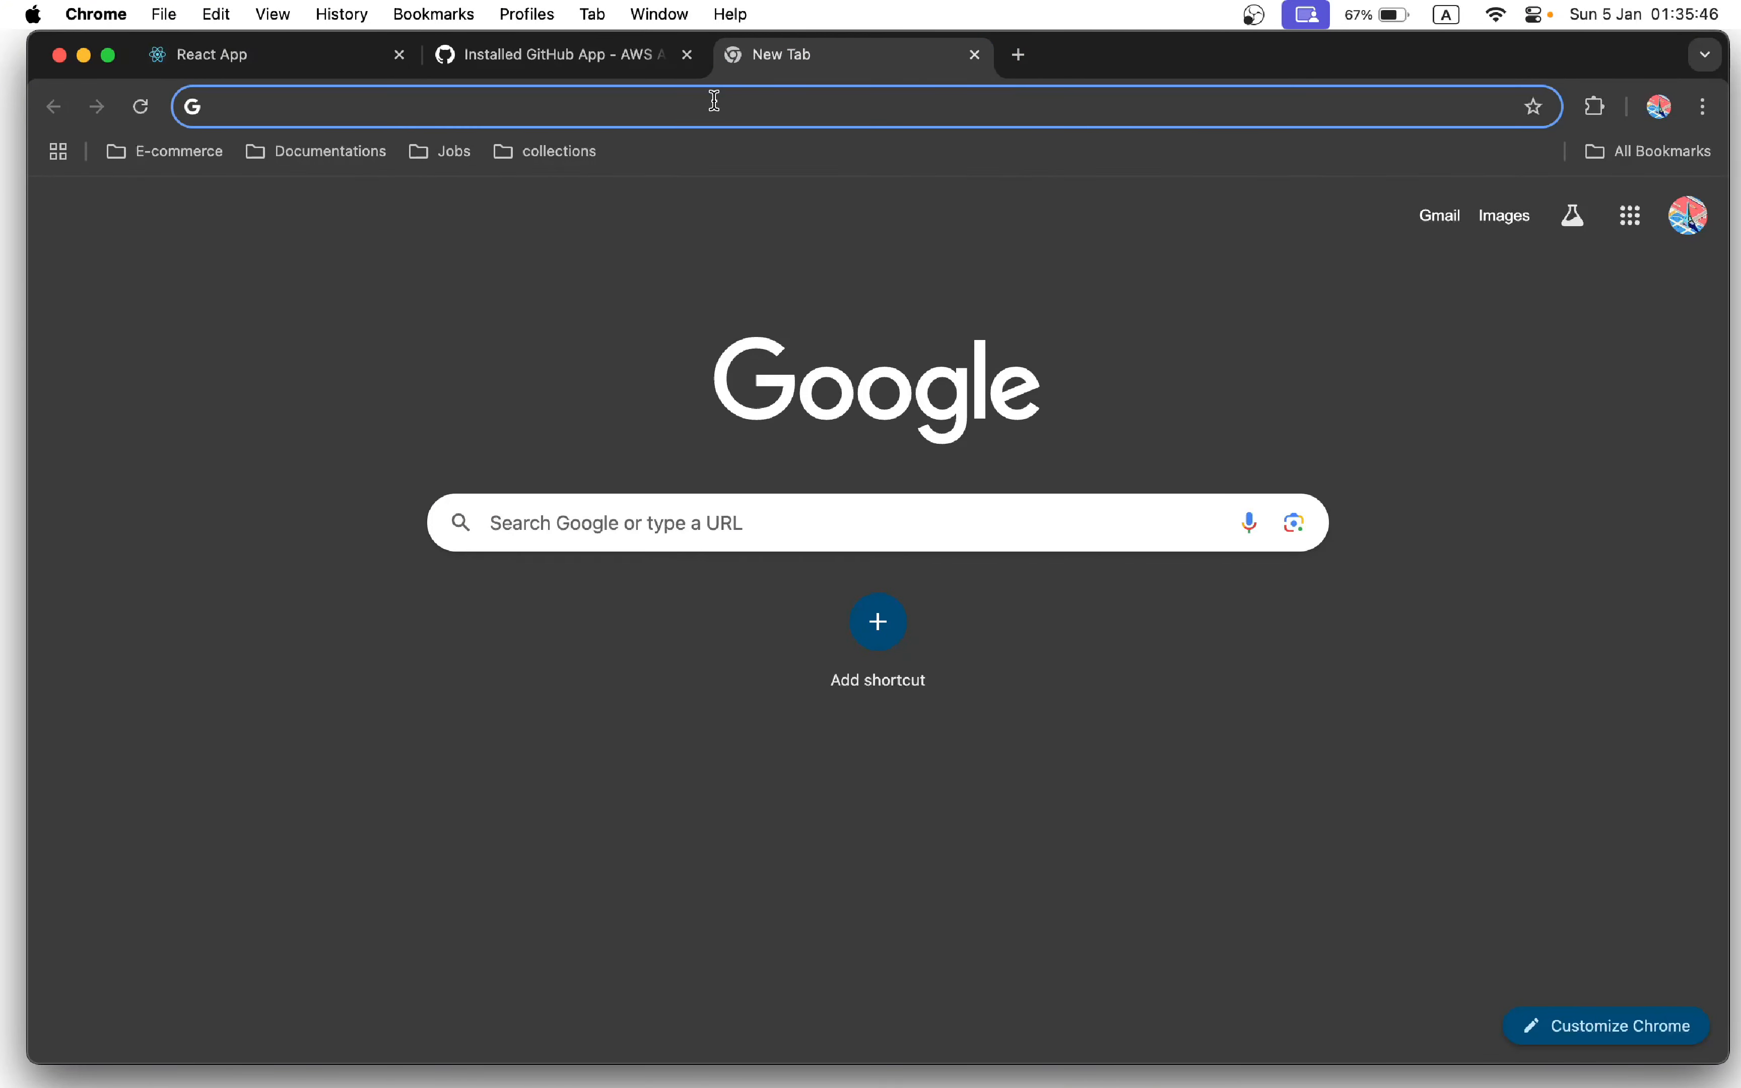
text(aws co)
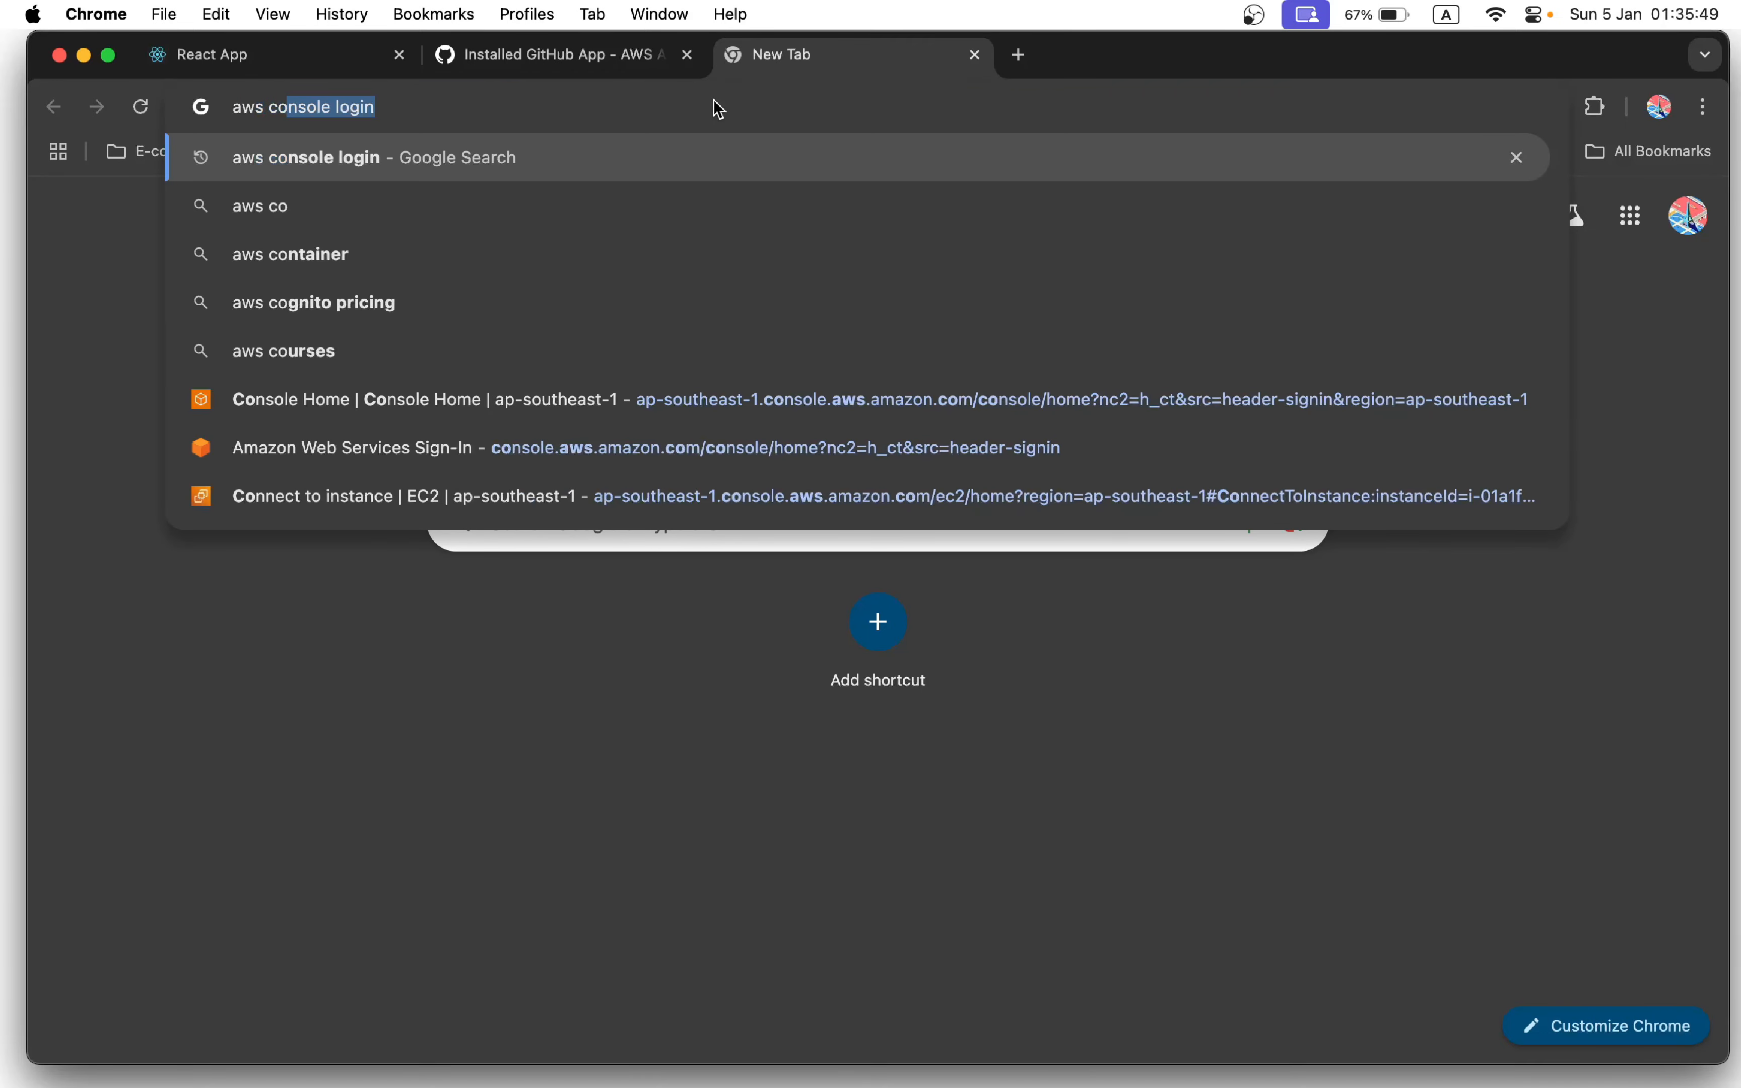
key(Return)
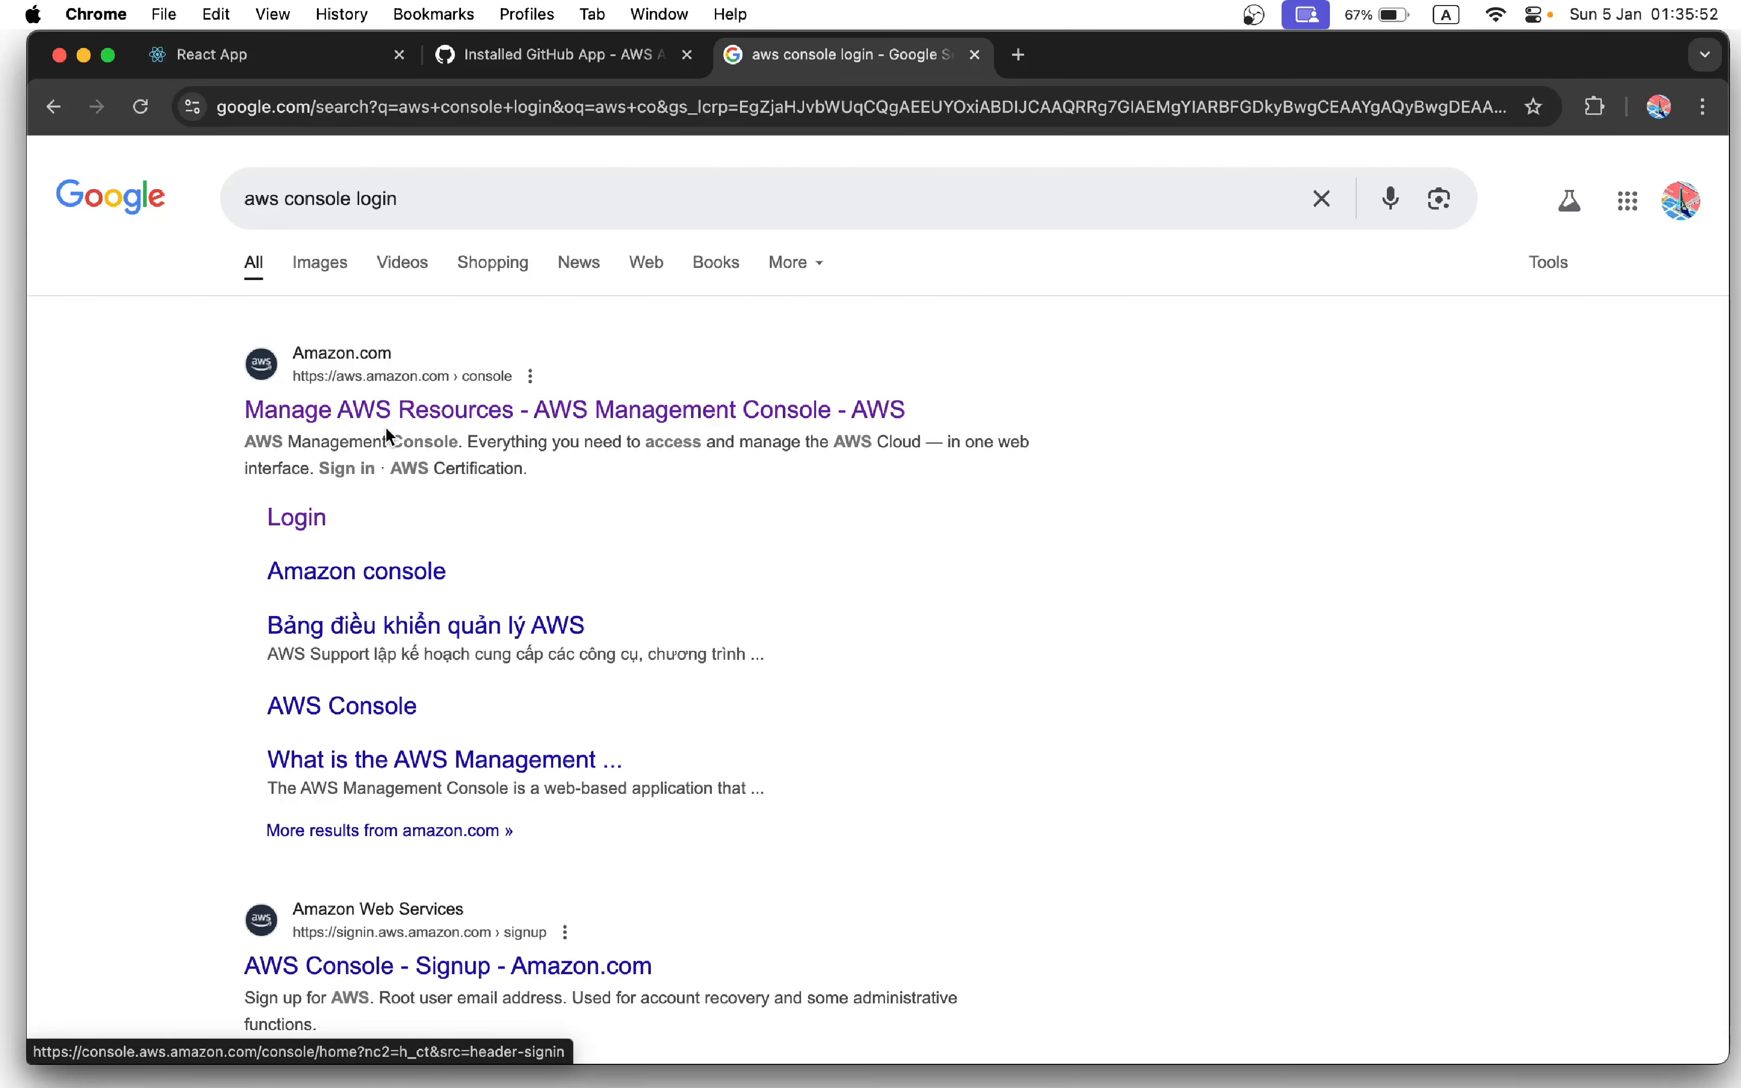
click(284, 524)
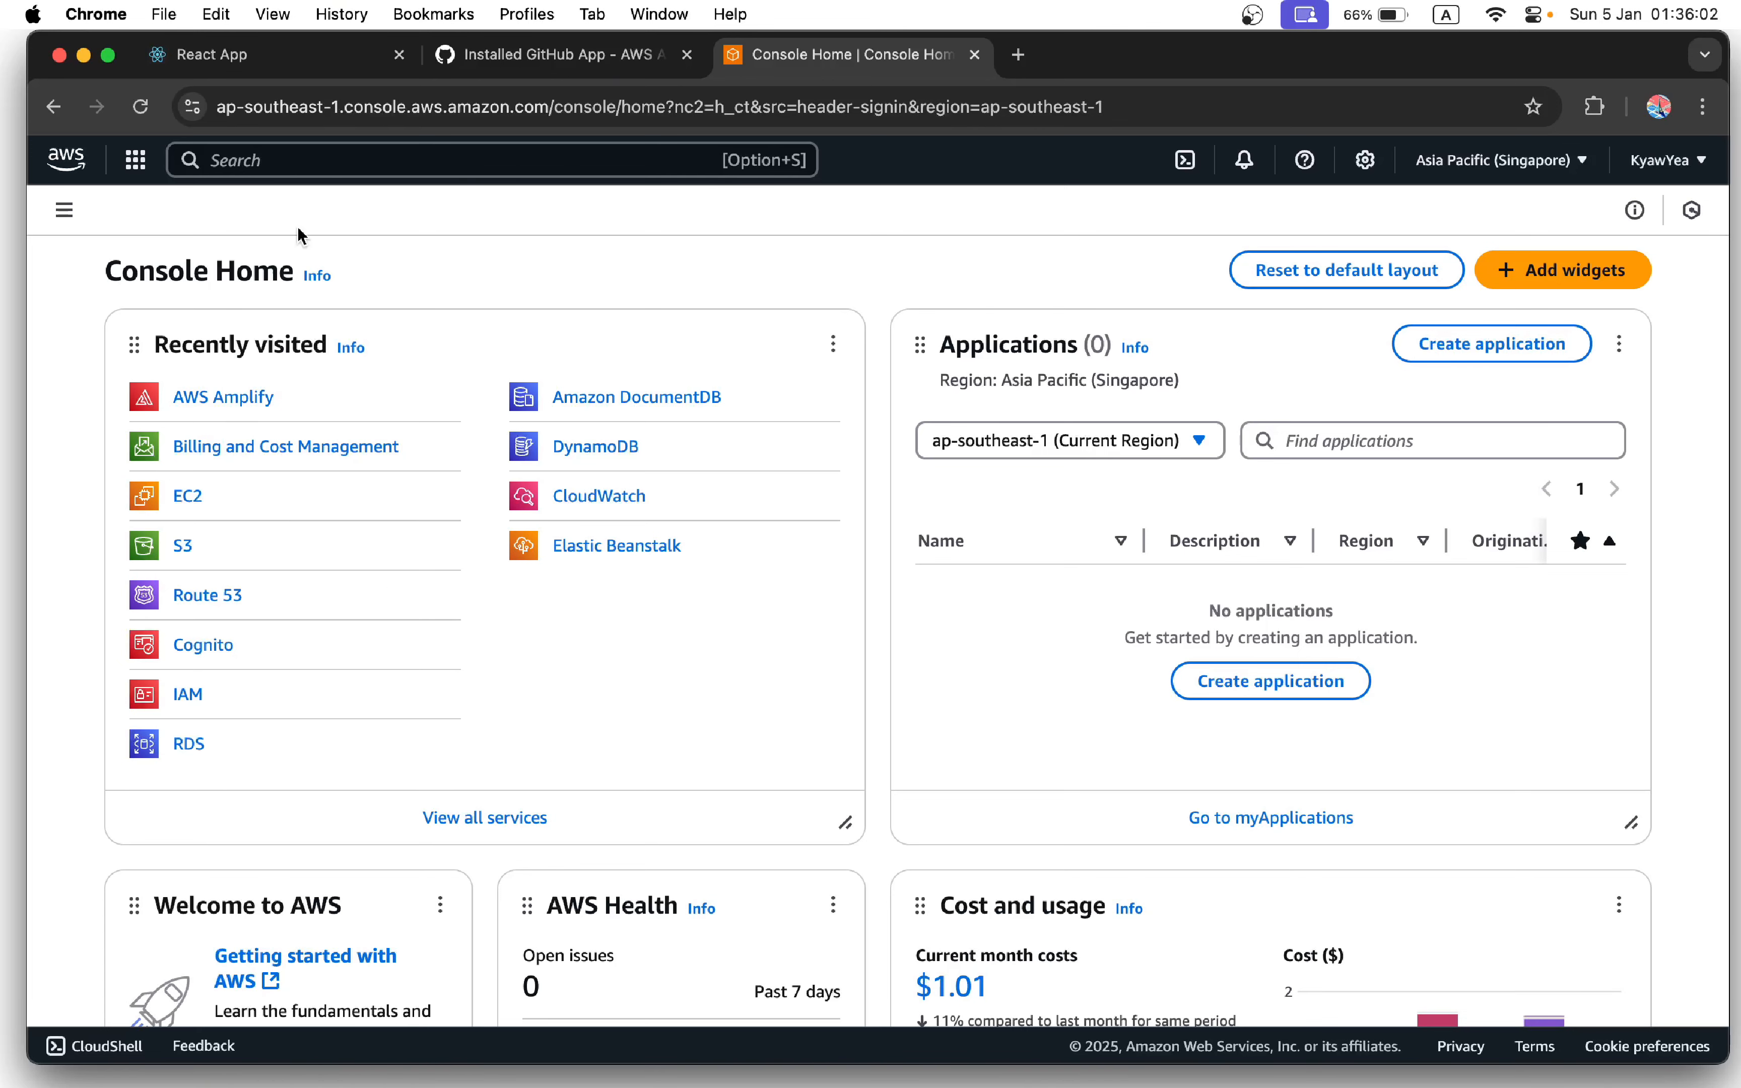
- Search the AWS services for "AWS amp" and open AWS Amplify
click(293, 170)
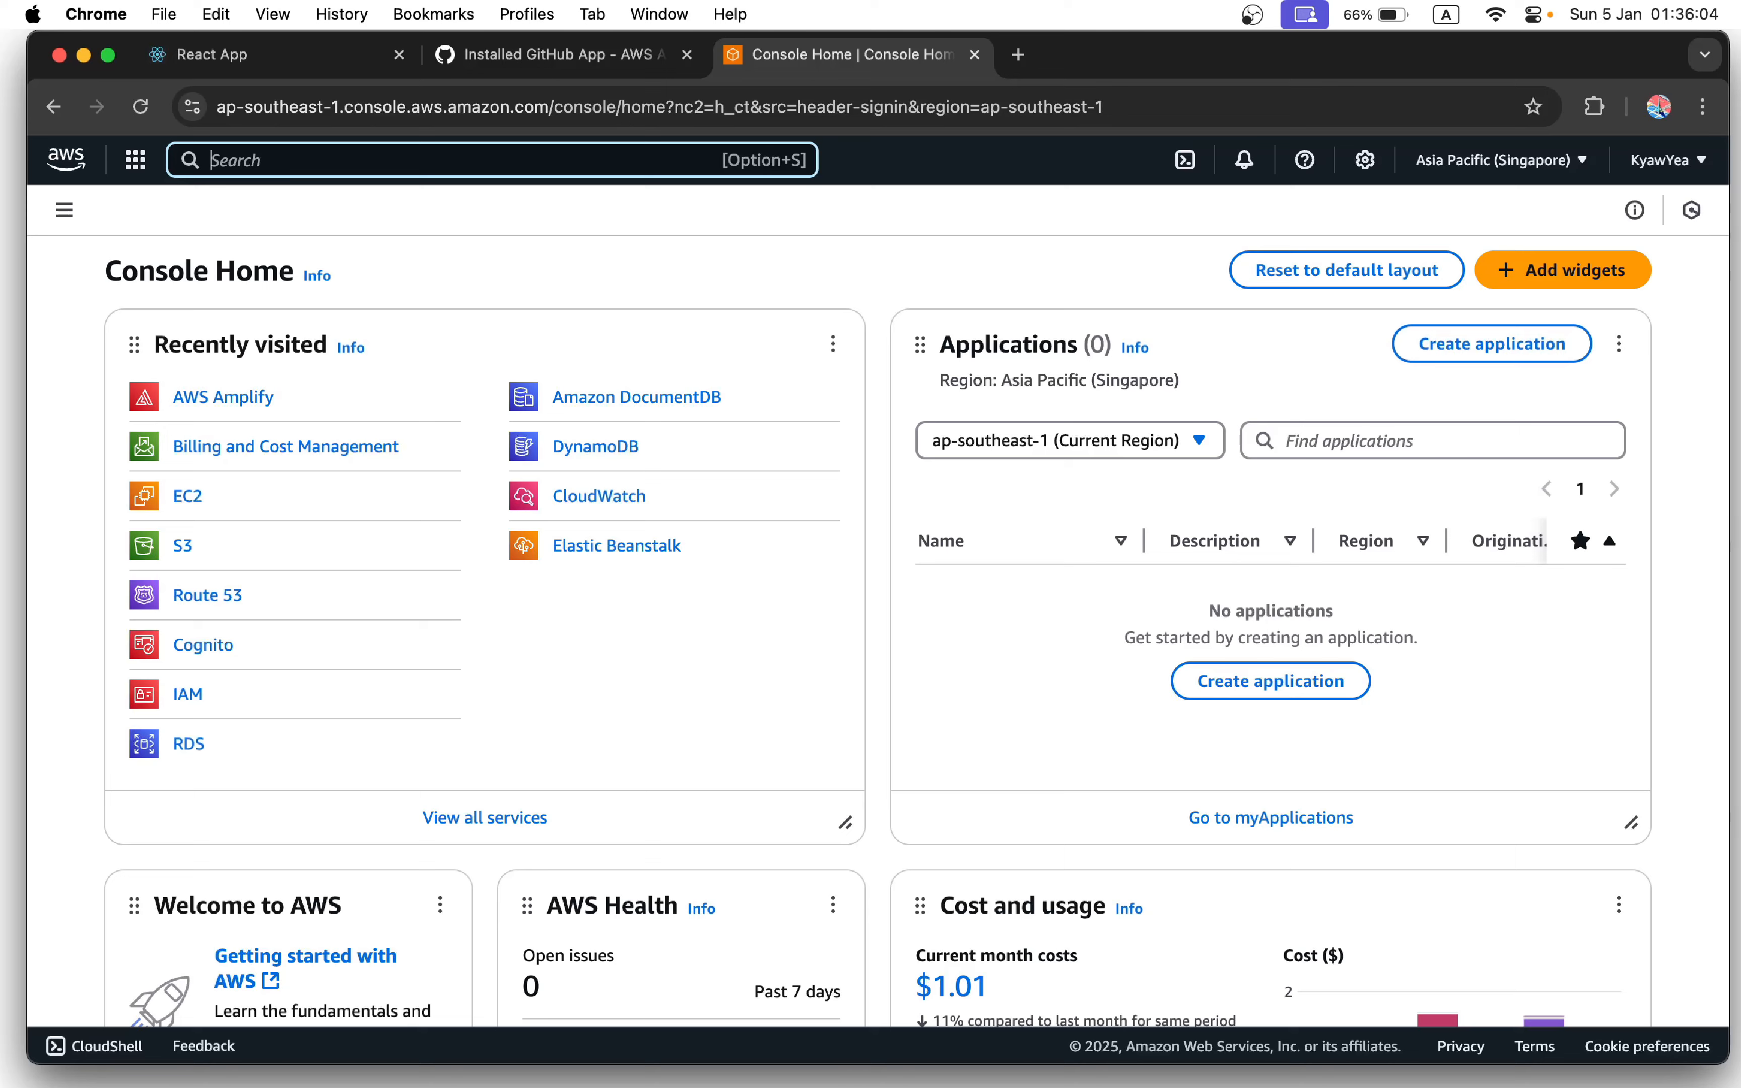
text(AWS a)
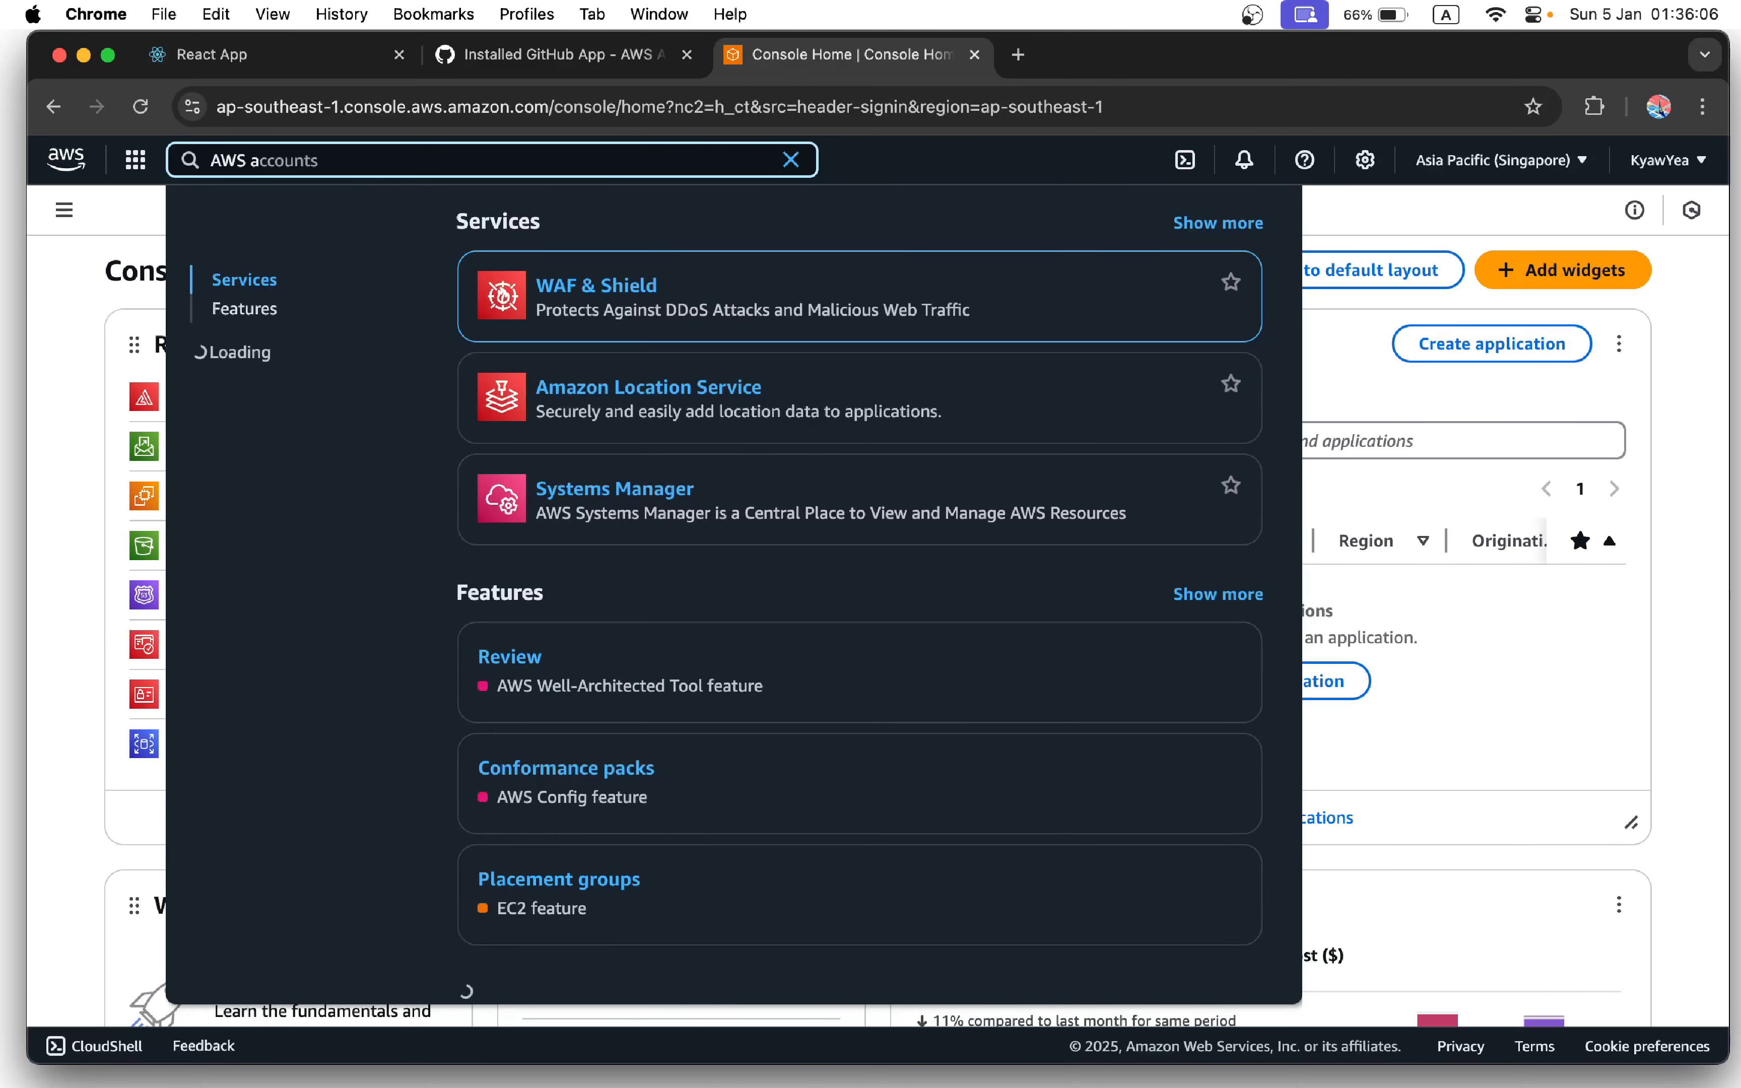
text(mp)
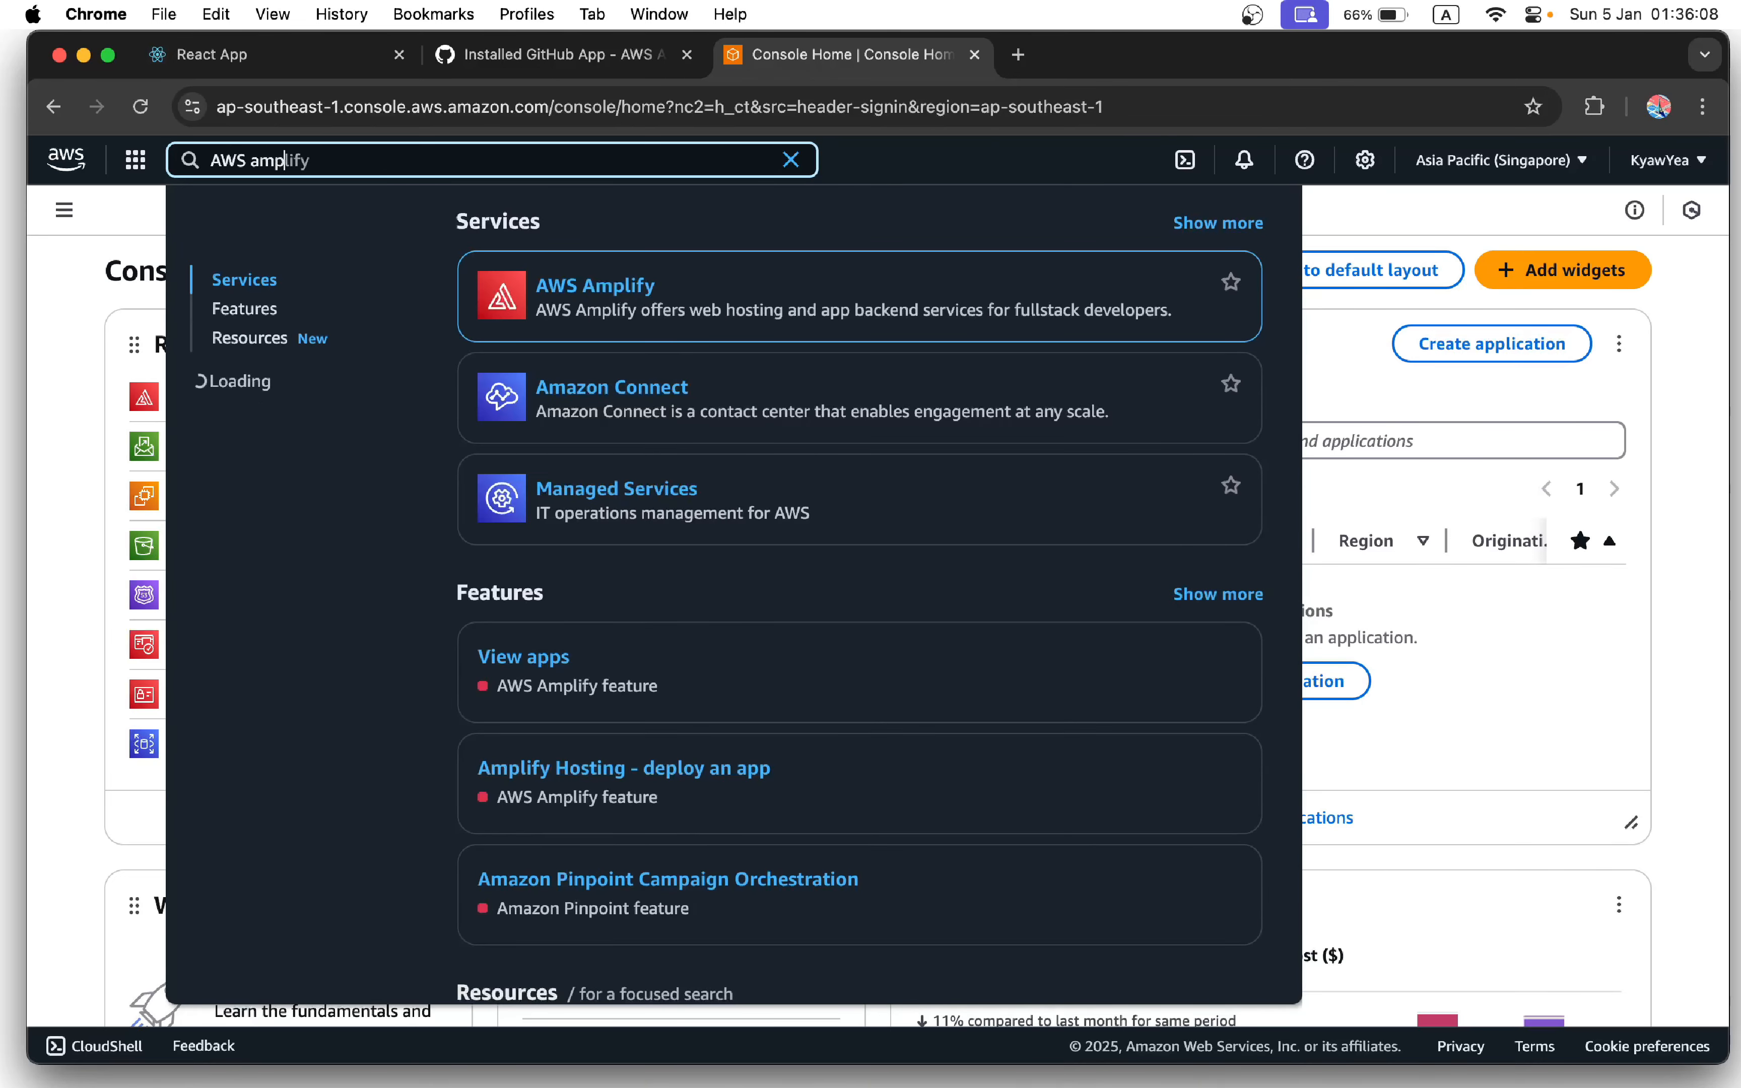
click(629, 301)
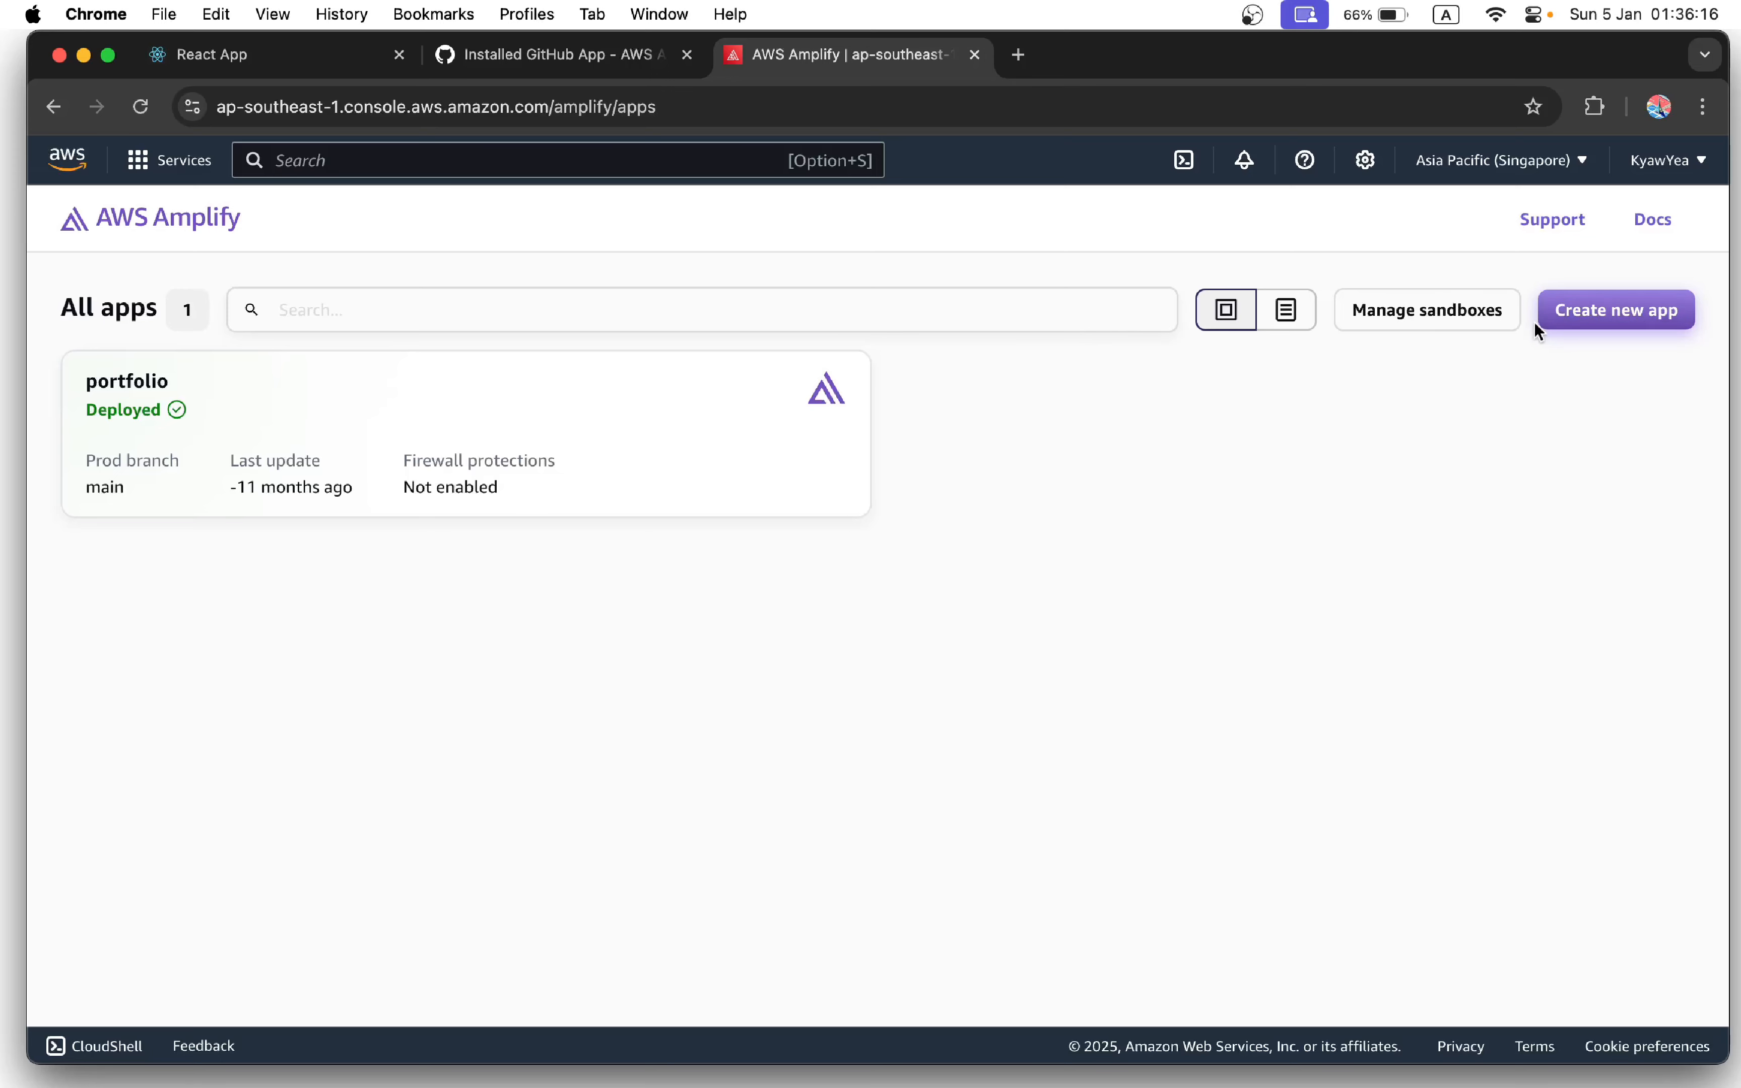
- Start creating a new Amplify app with GitHub as the source code provider and continue to the repository selection
click(1593, 314)
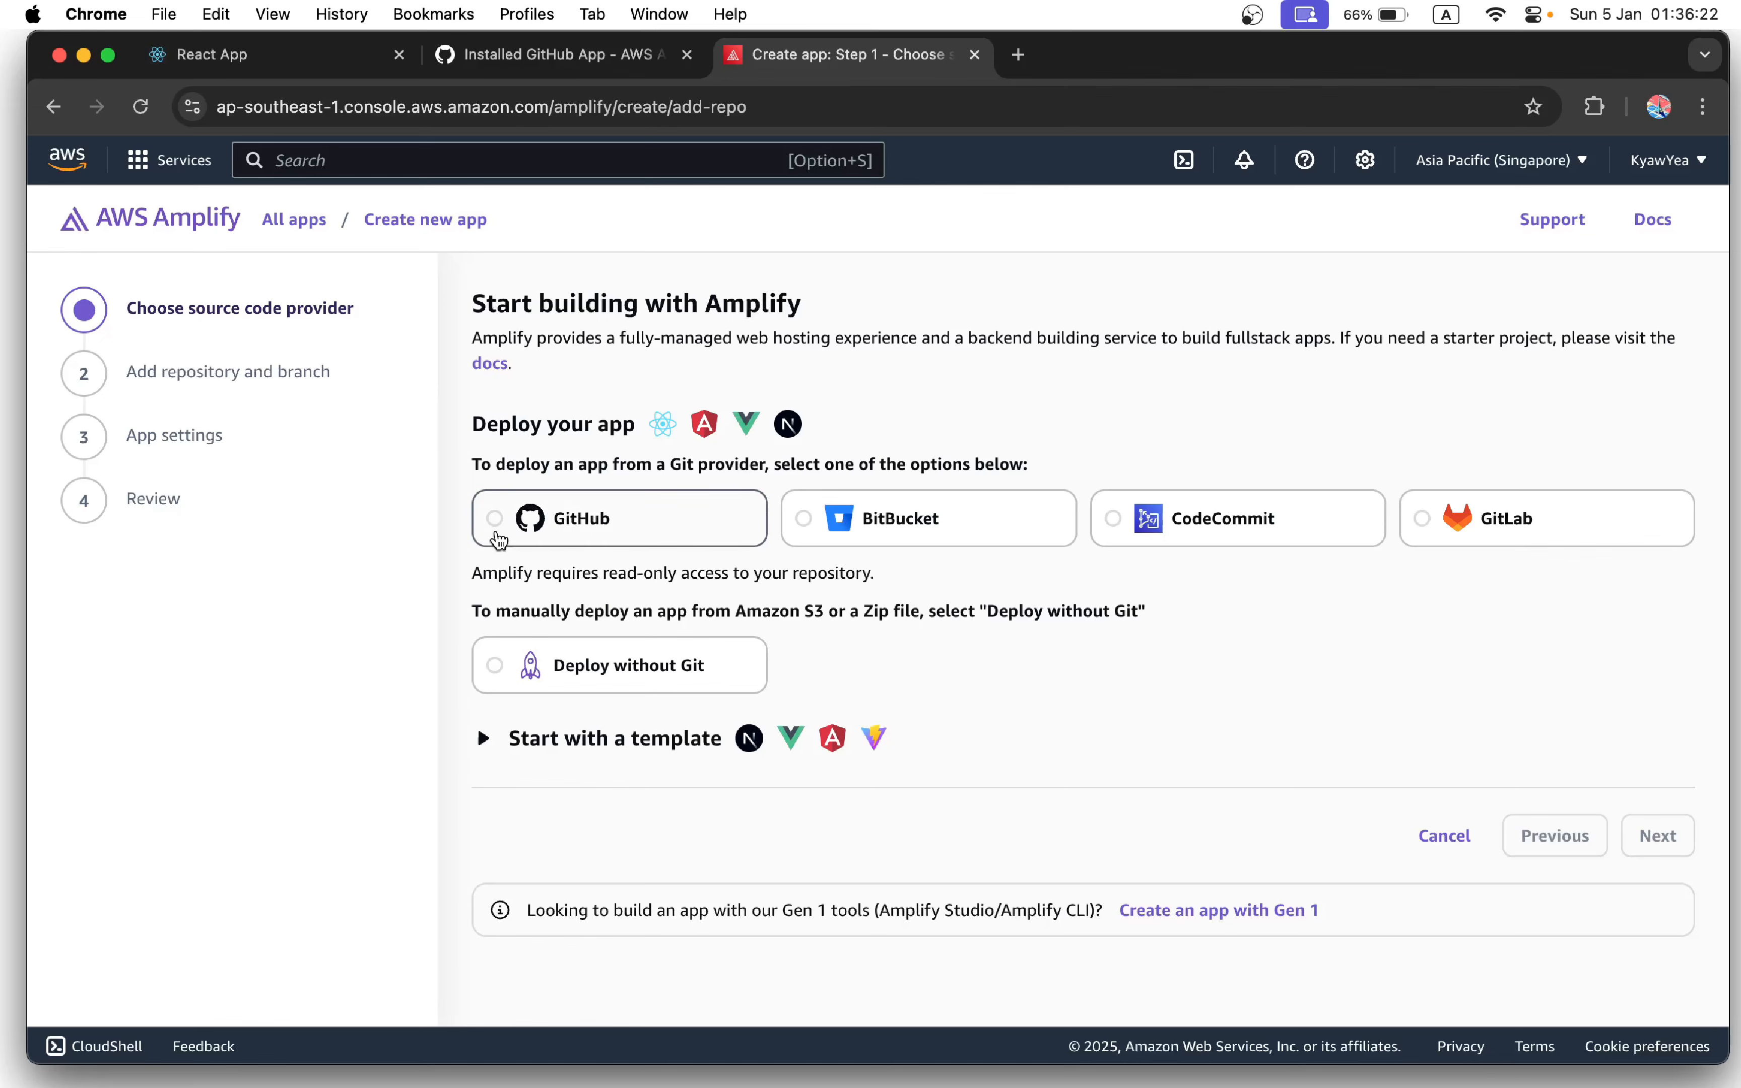
click(497, 539)
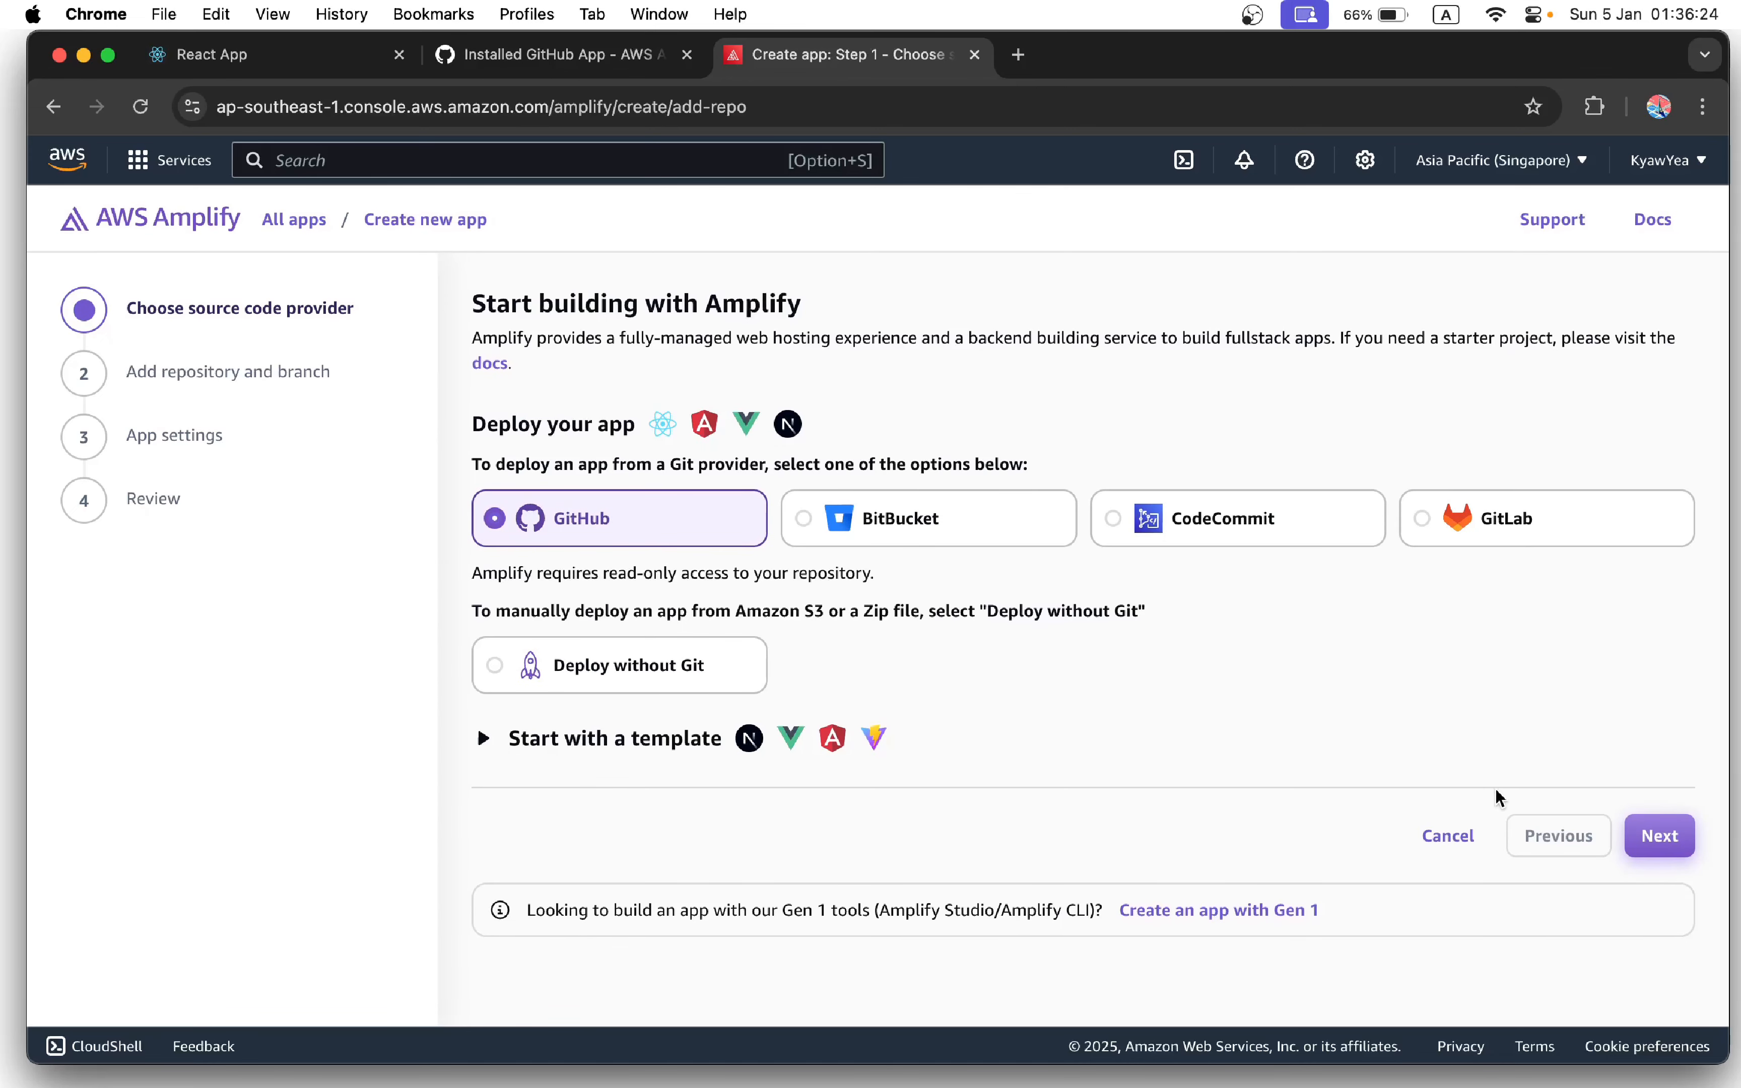
click(1659, 834)
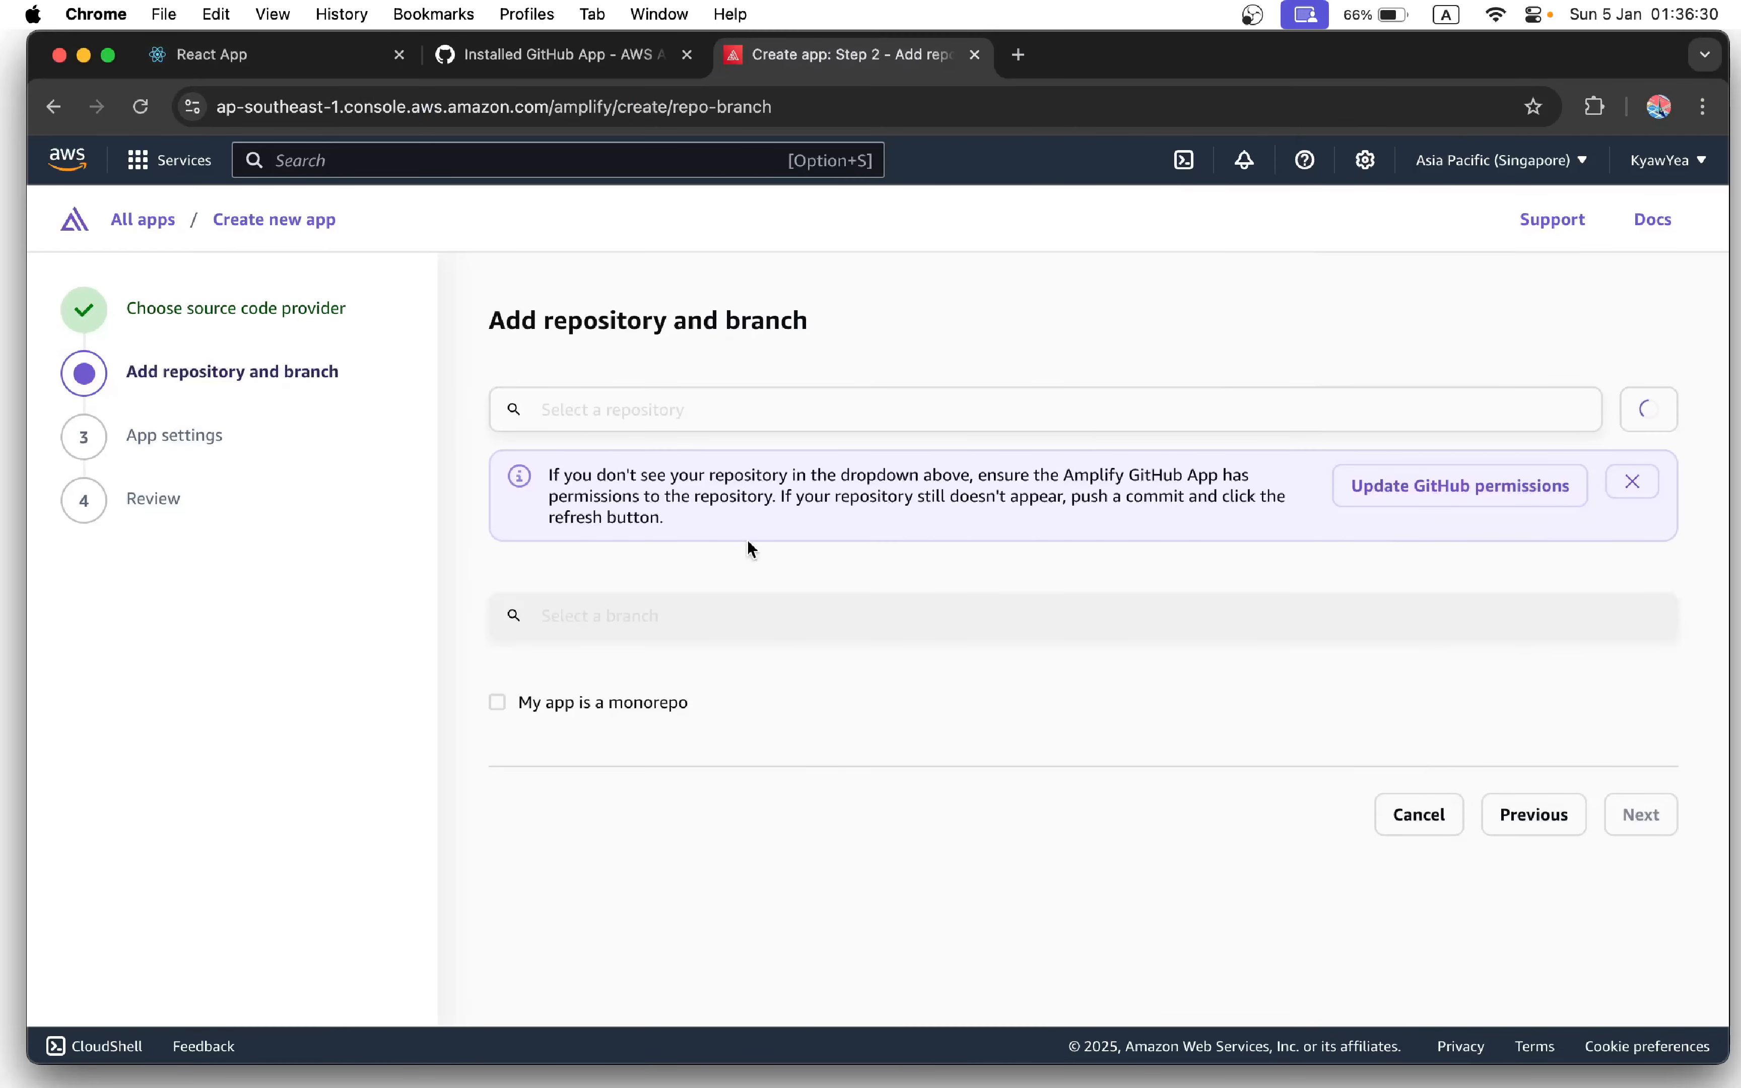
- Select the my-app repository with the main branch and continue to the app settings
click(701, 408)
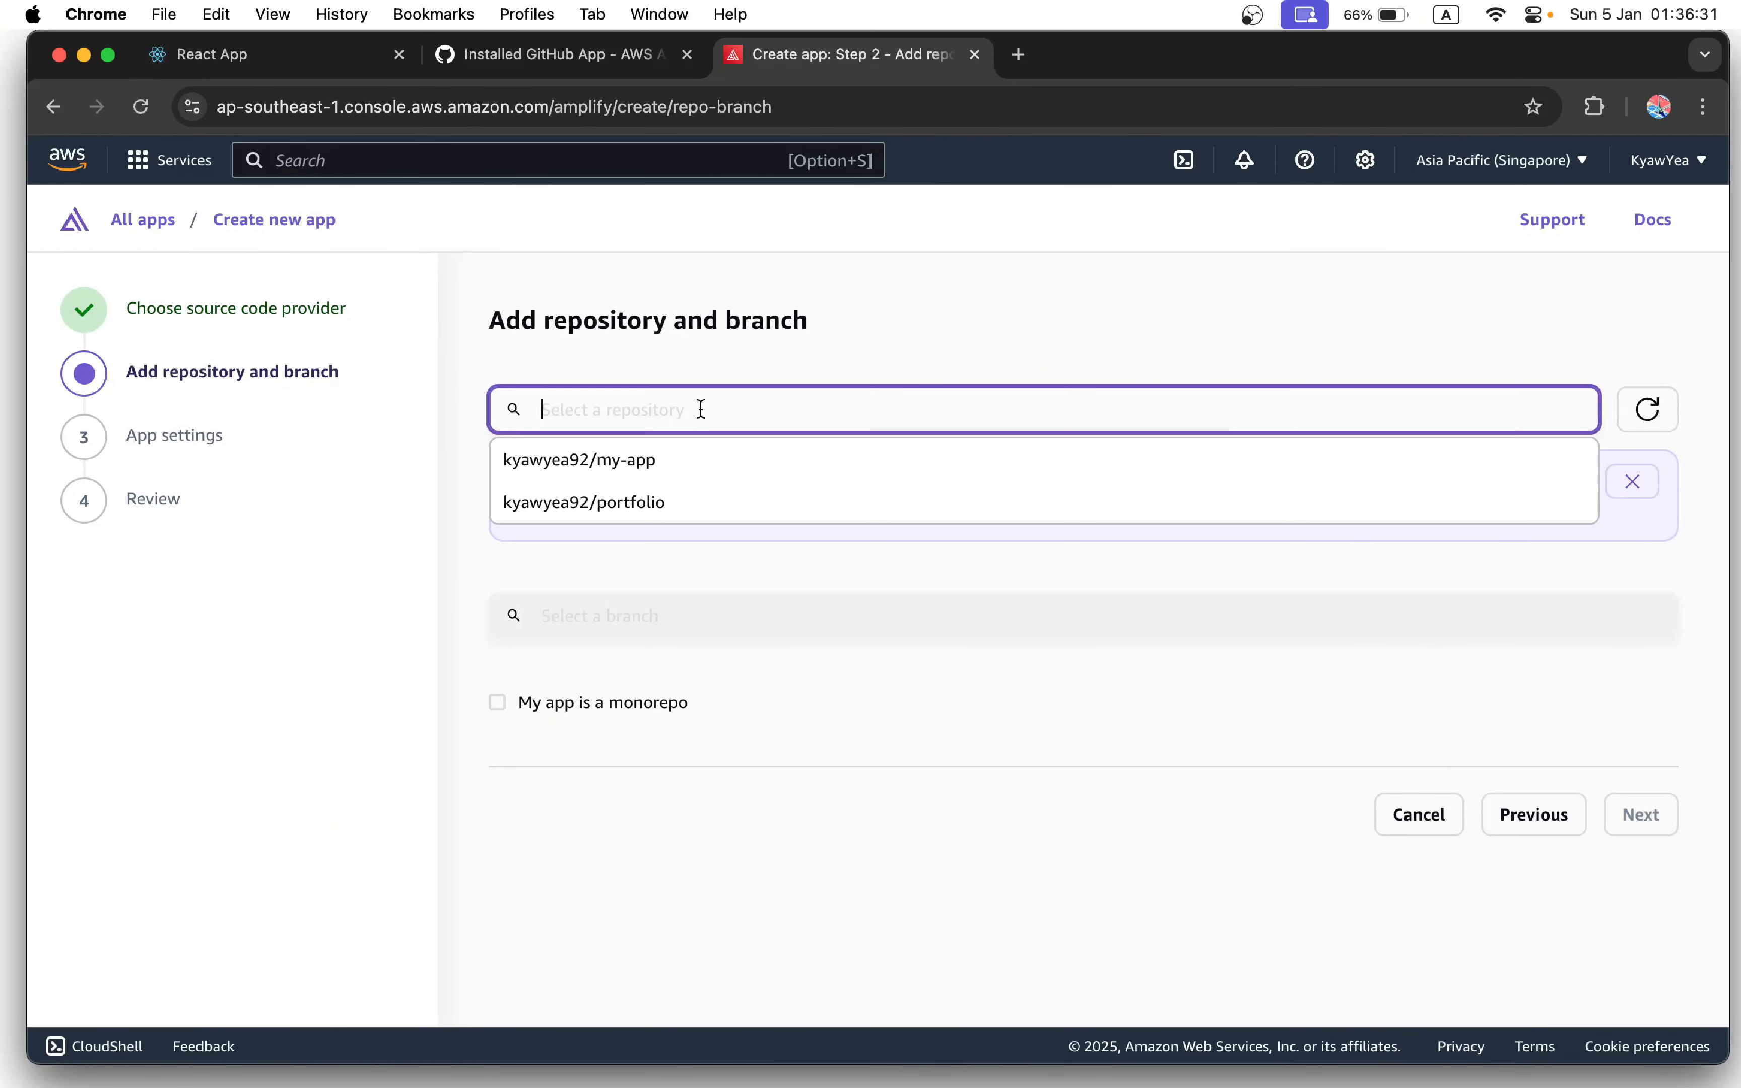
click(635, 464)
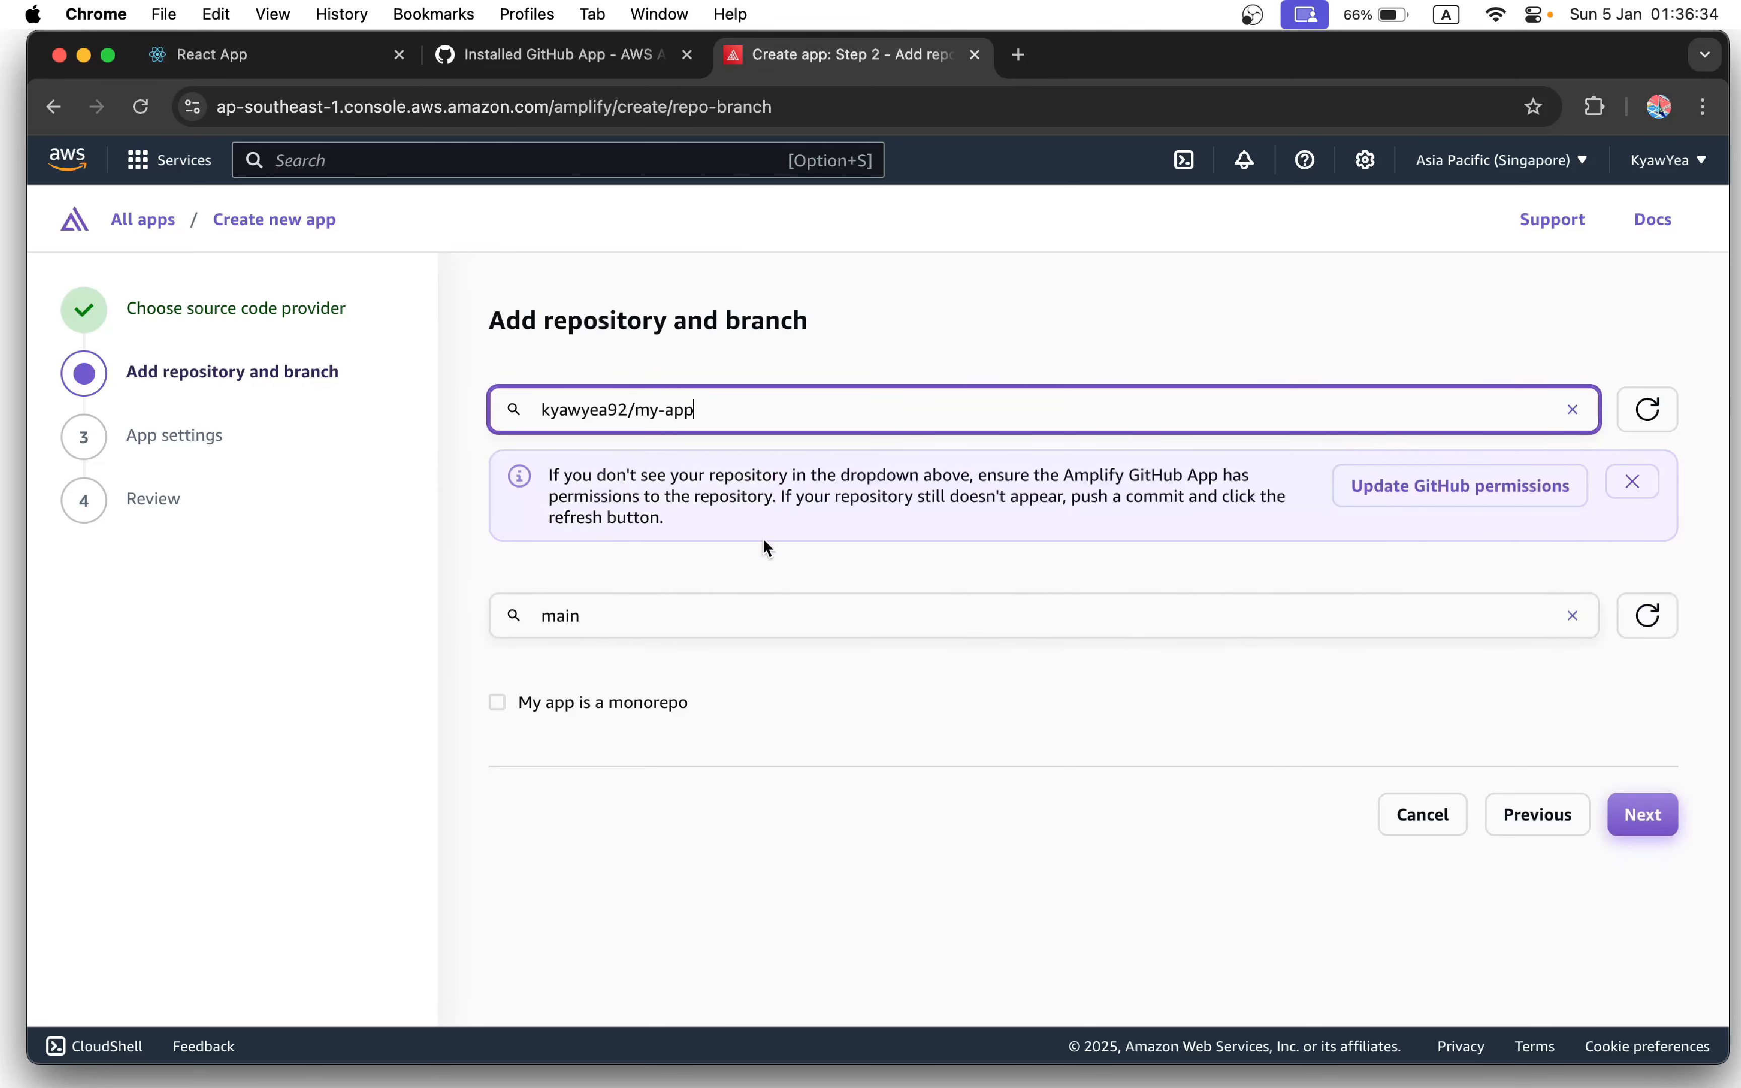
click(1182, 617)
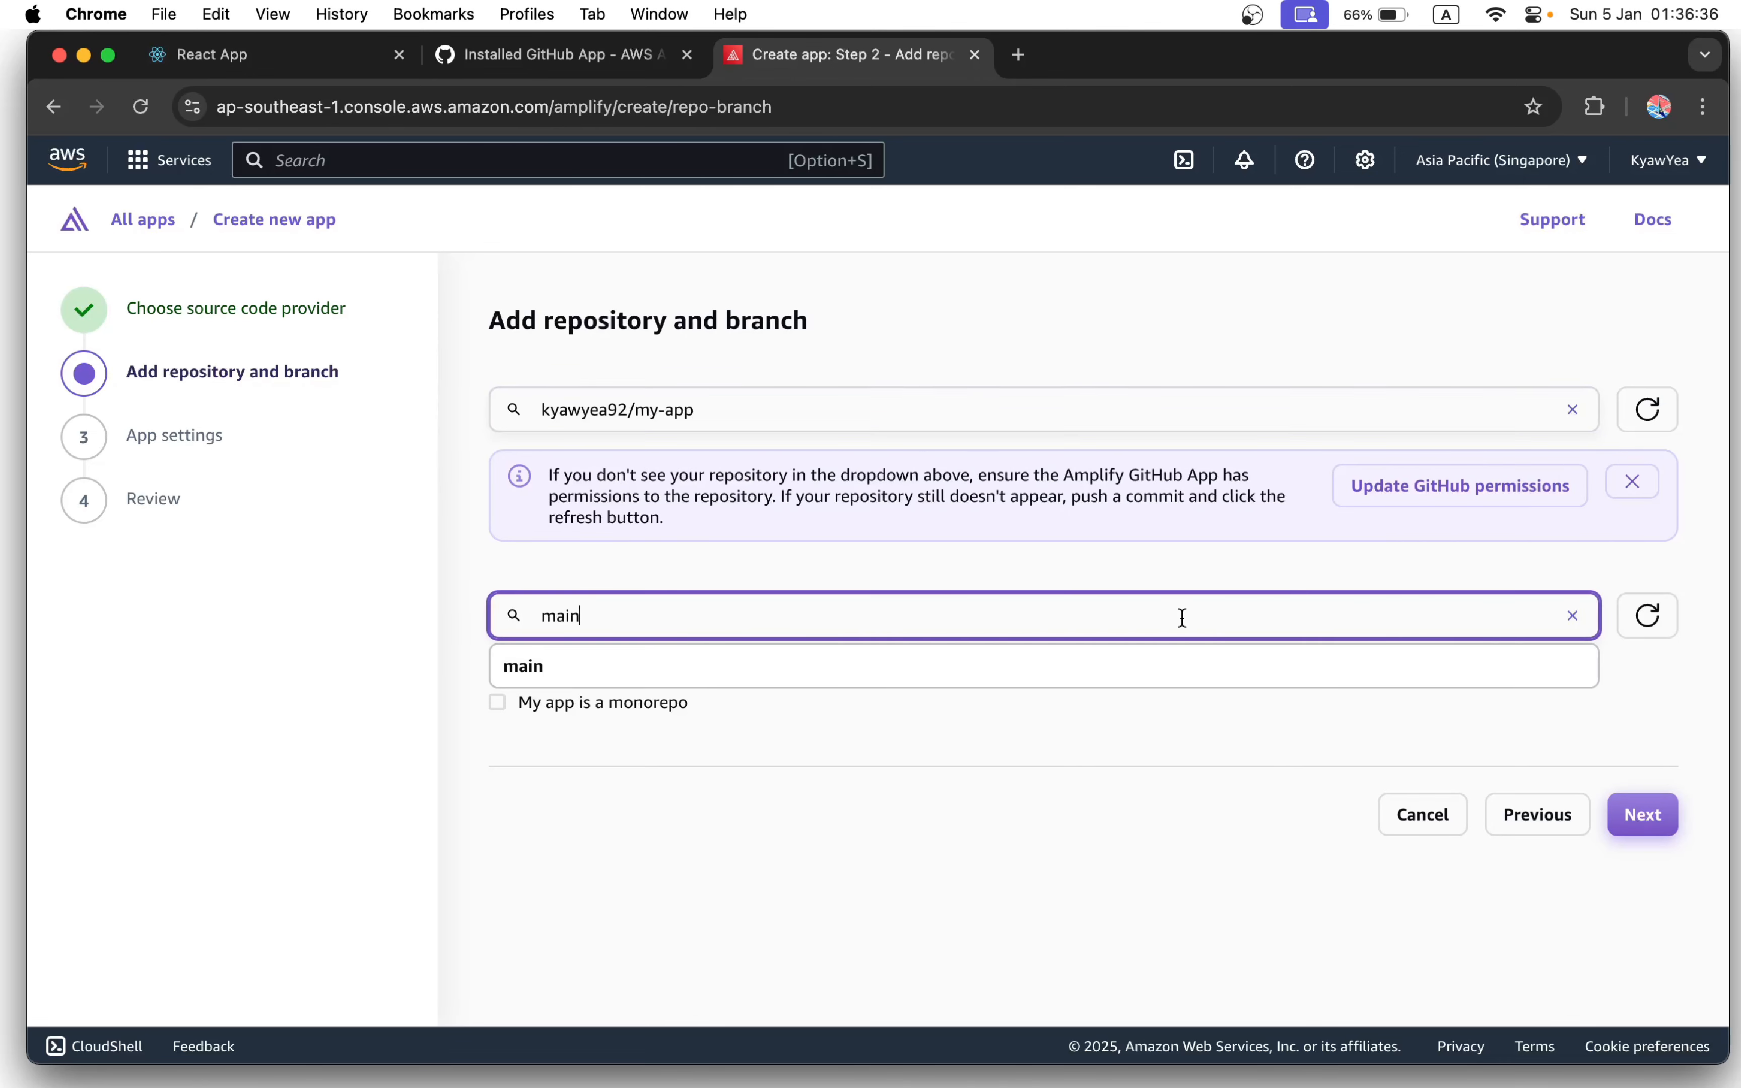
click(1199, 741)
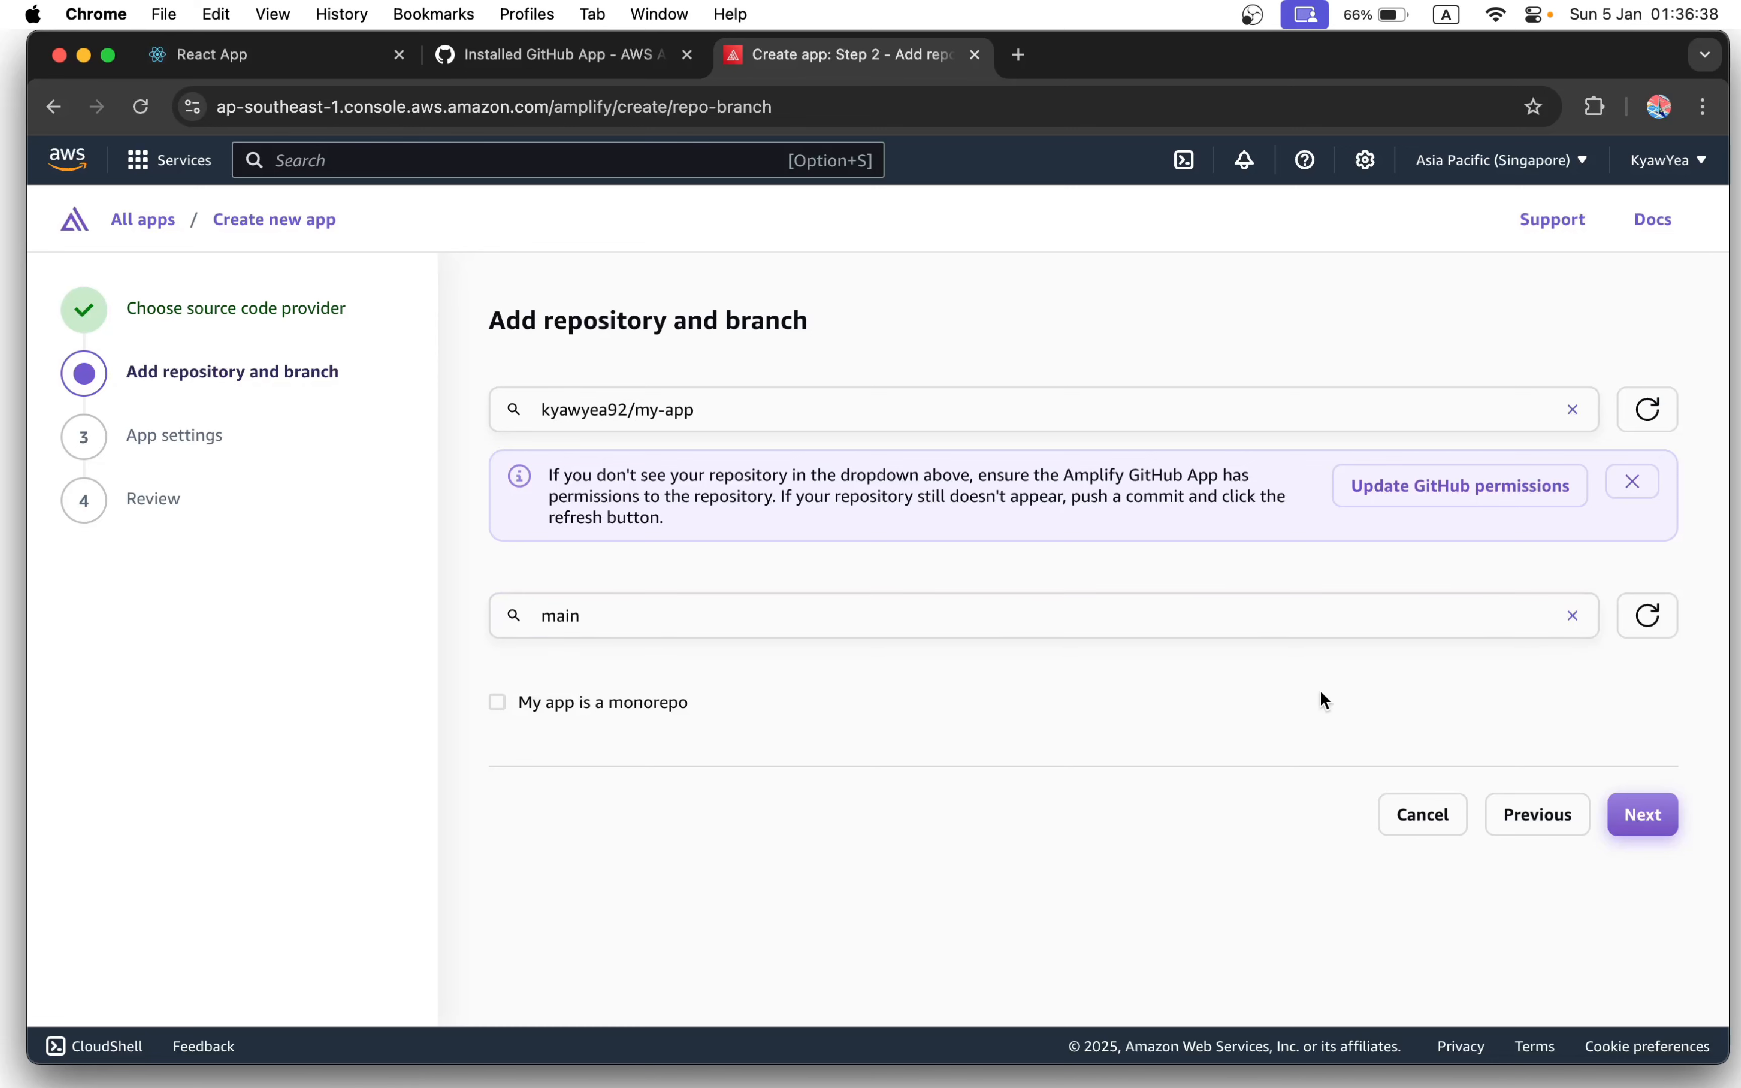
click(1652, 816)
- Open the amplify.yml build file from the build settings, review it and save it without edits
scroll(1198, 685, down, 3)
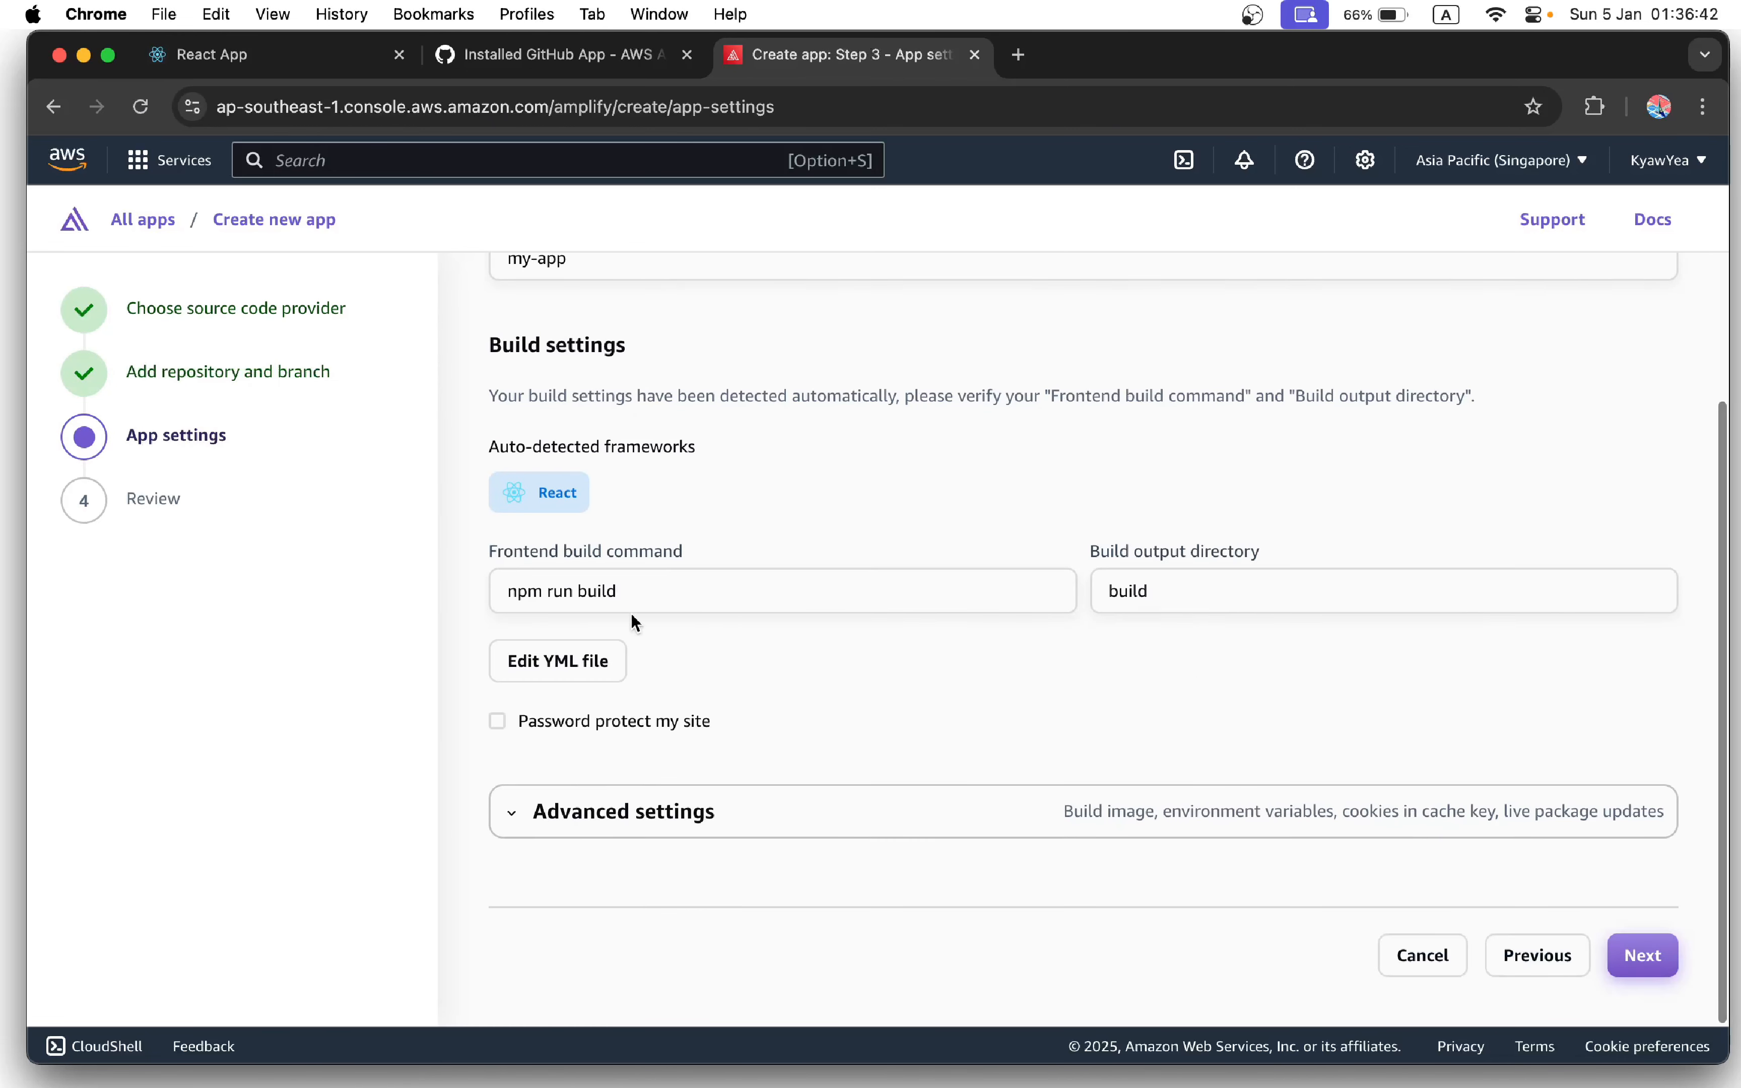
click(608, 648)
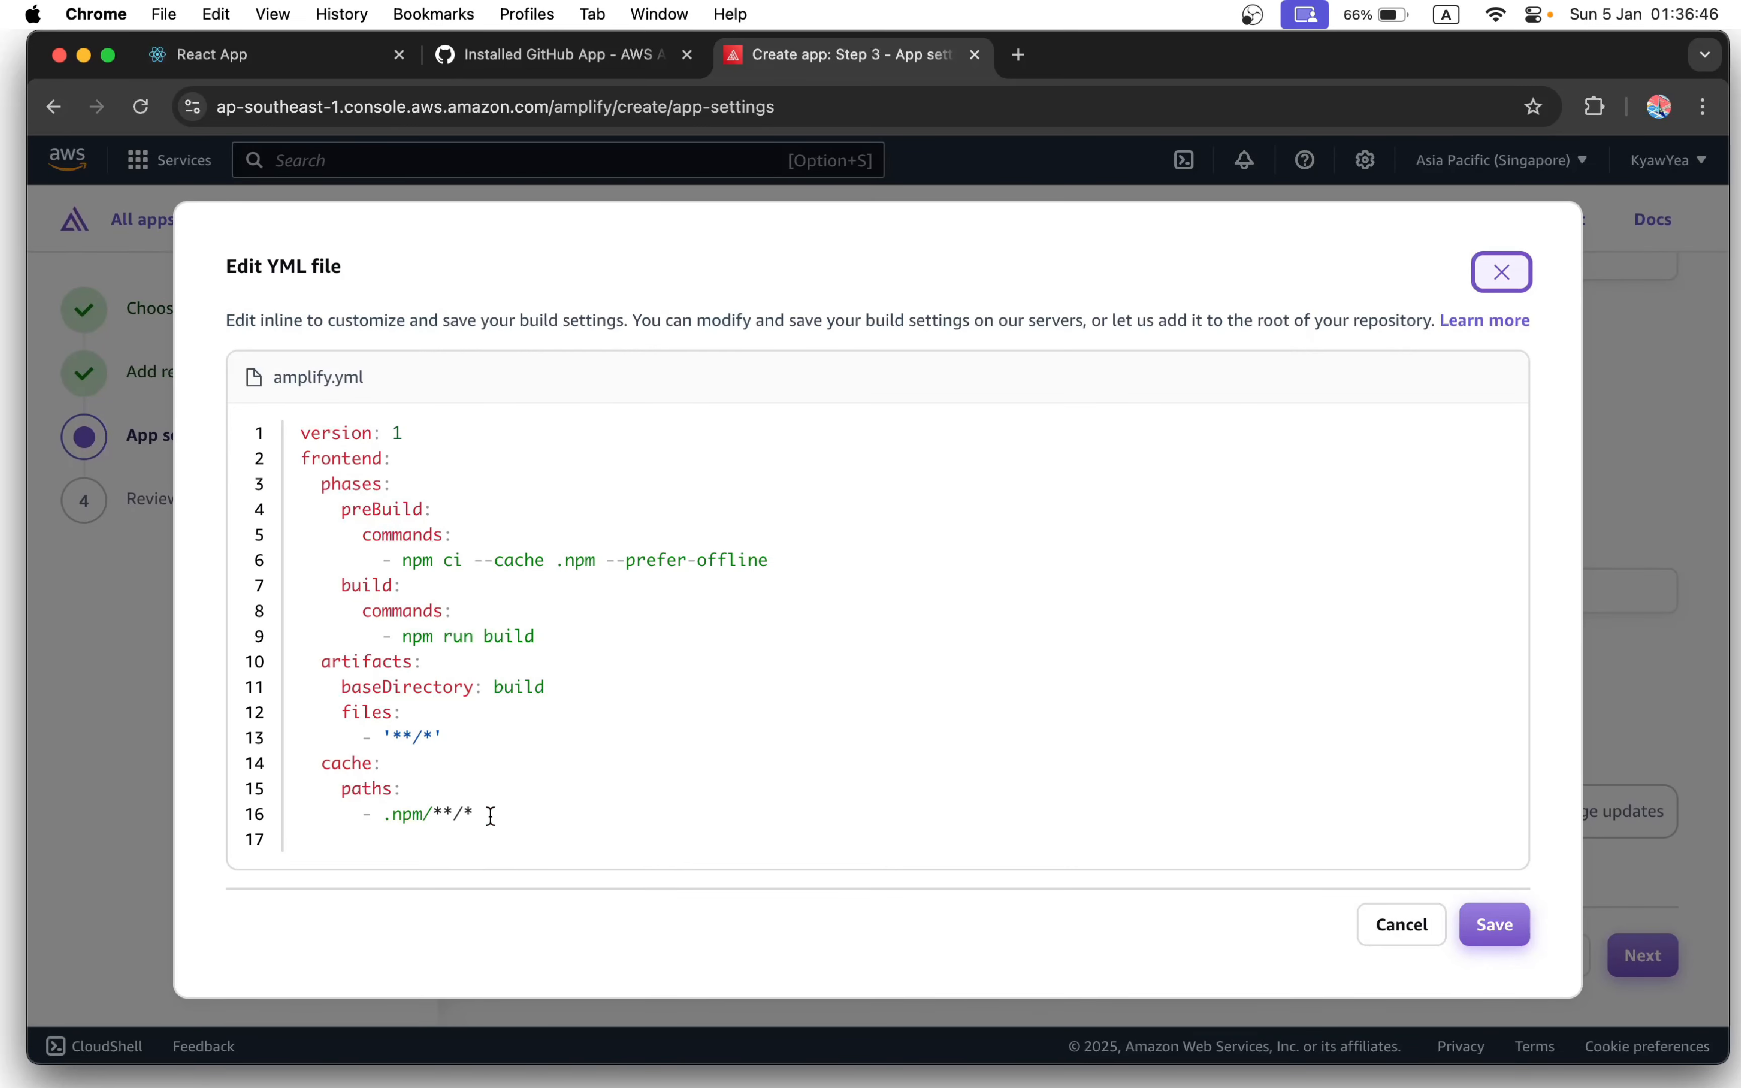
click(1509, 935)
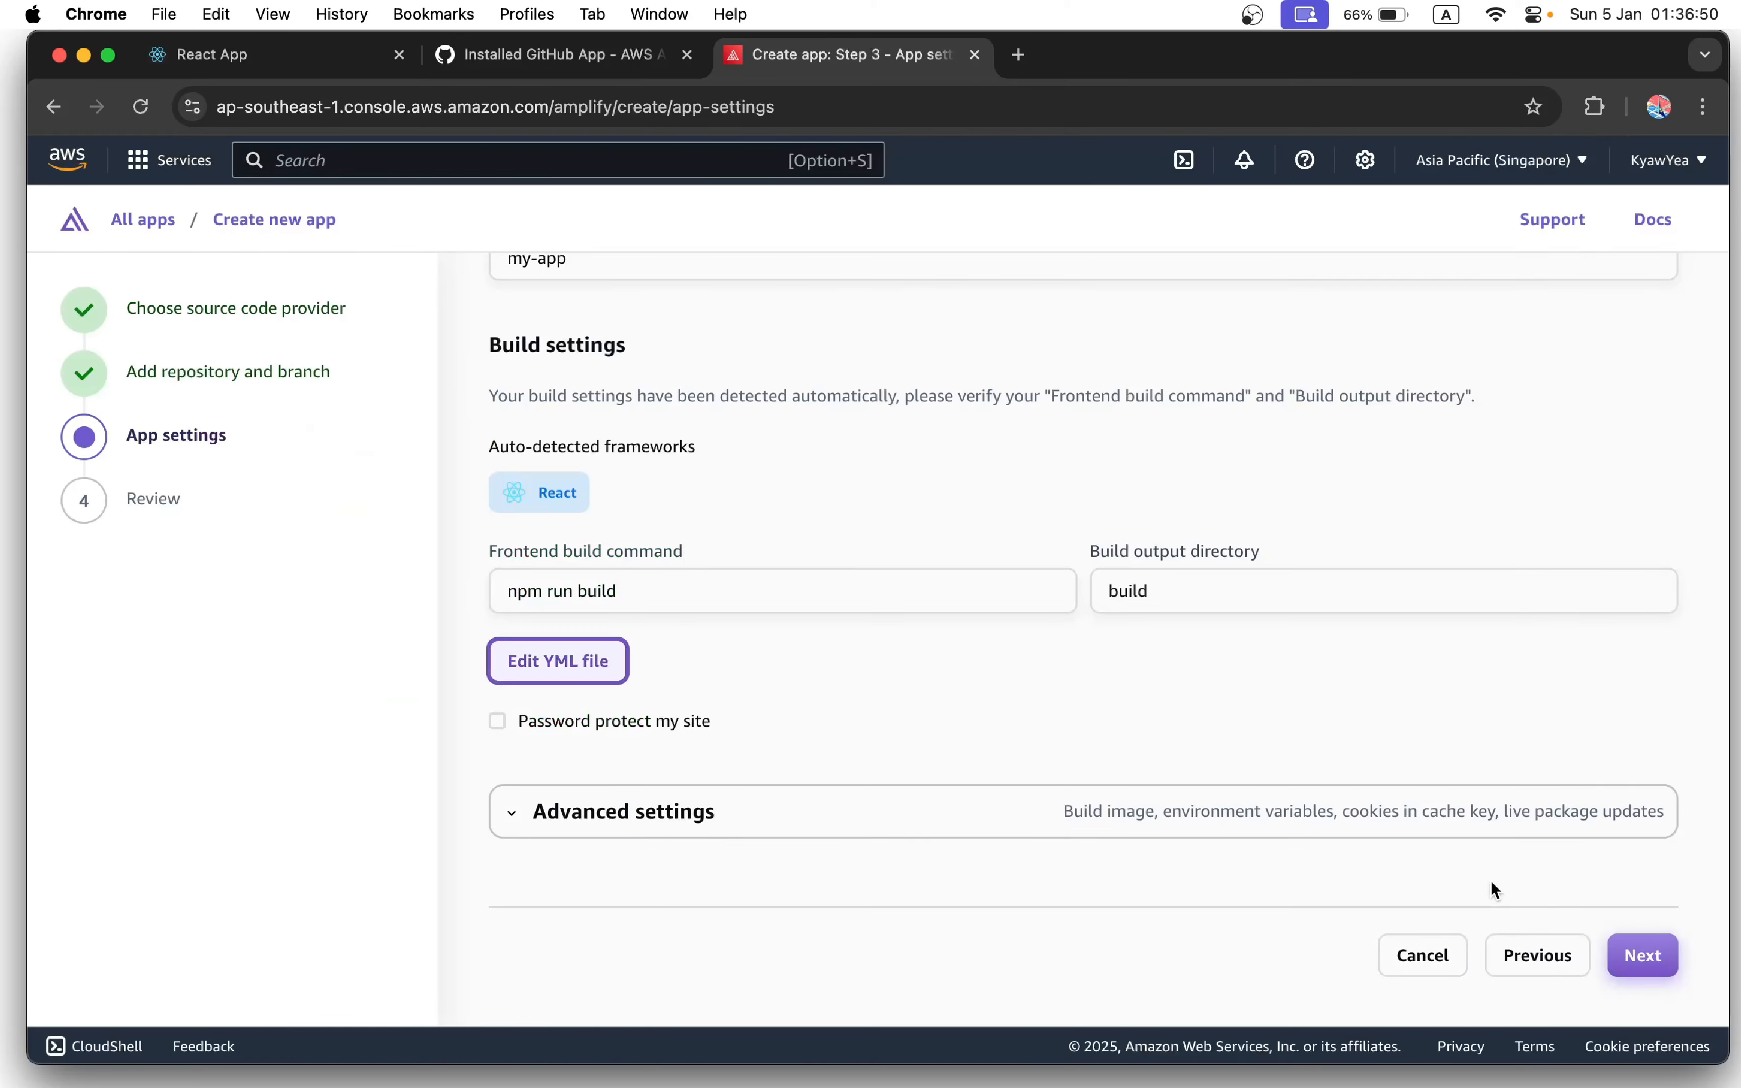
- Continue from the app settings to the review, check the my-app configuration, and save and deploy the app
click(1624, 930)
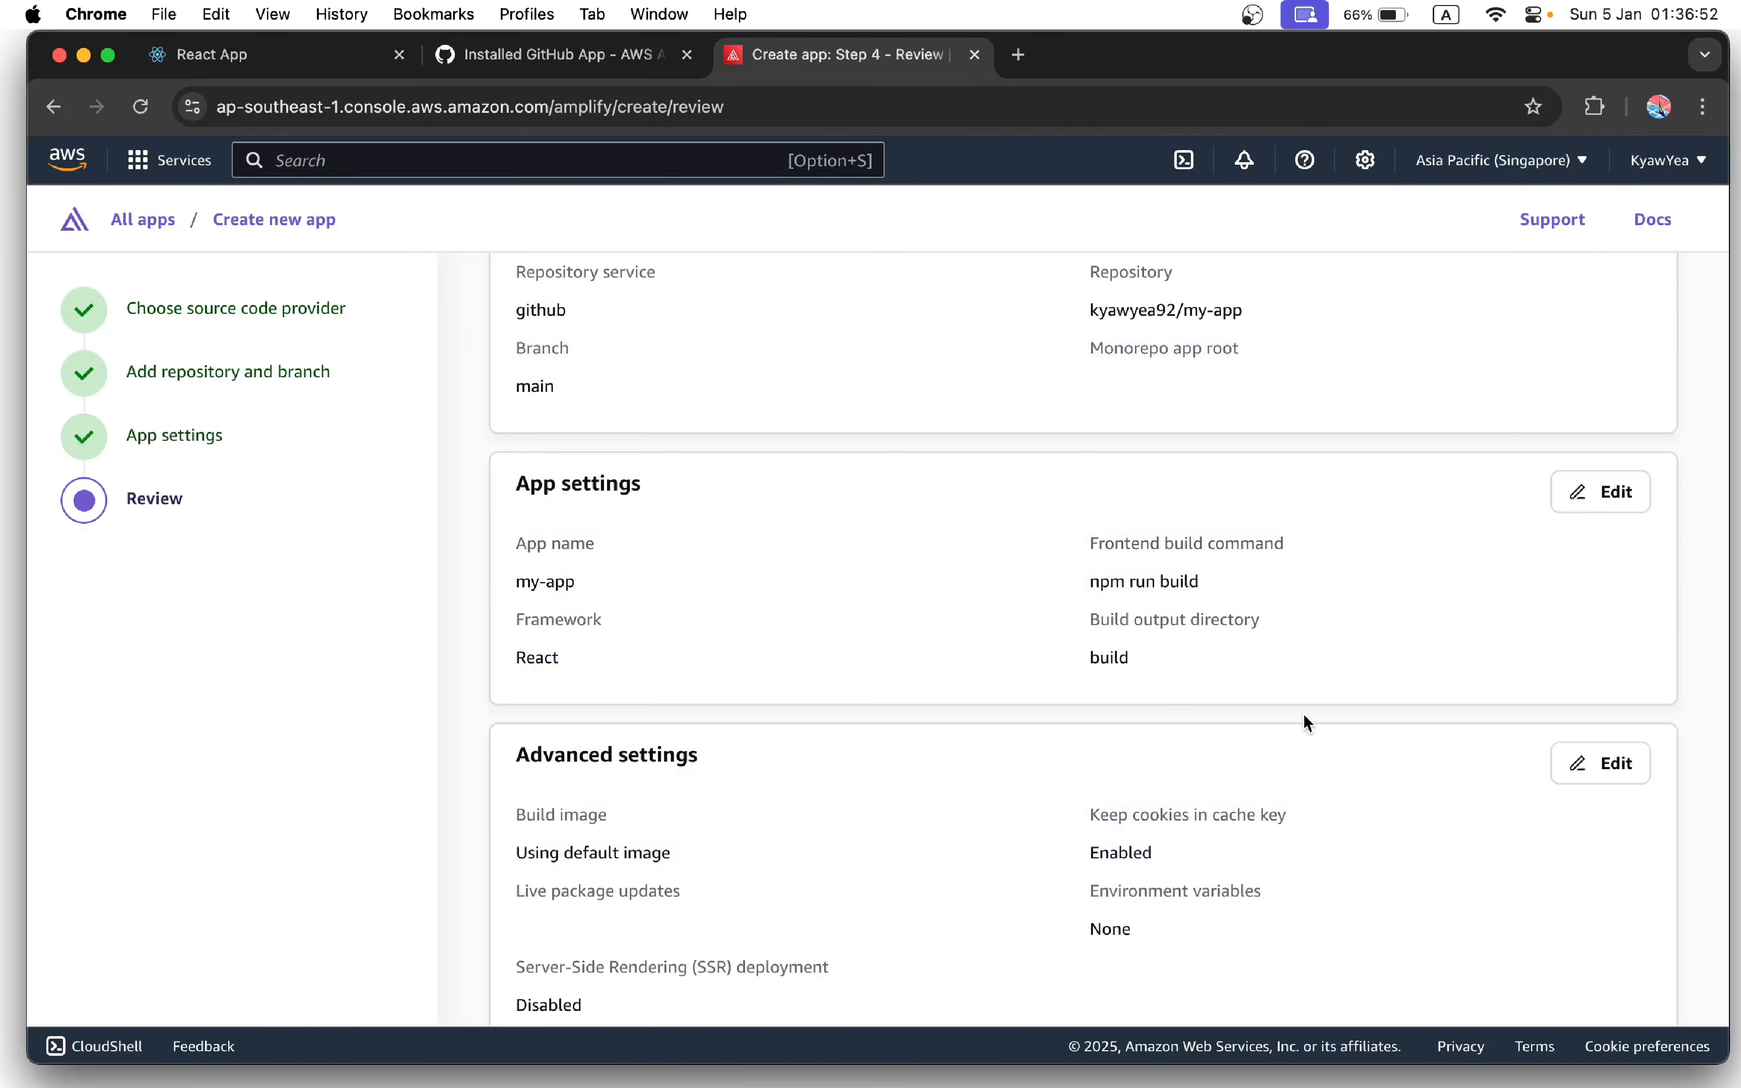
scroll(1304, 715, down, 2)
scroll(1302, 713, down, 3)
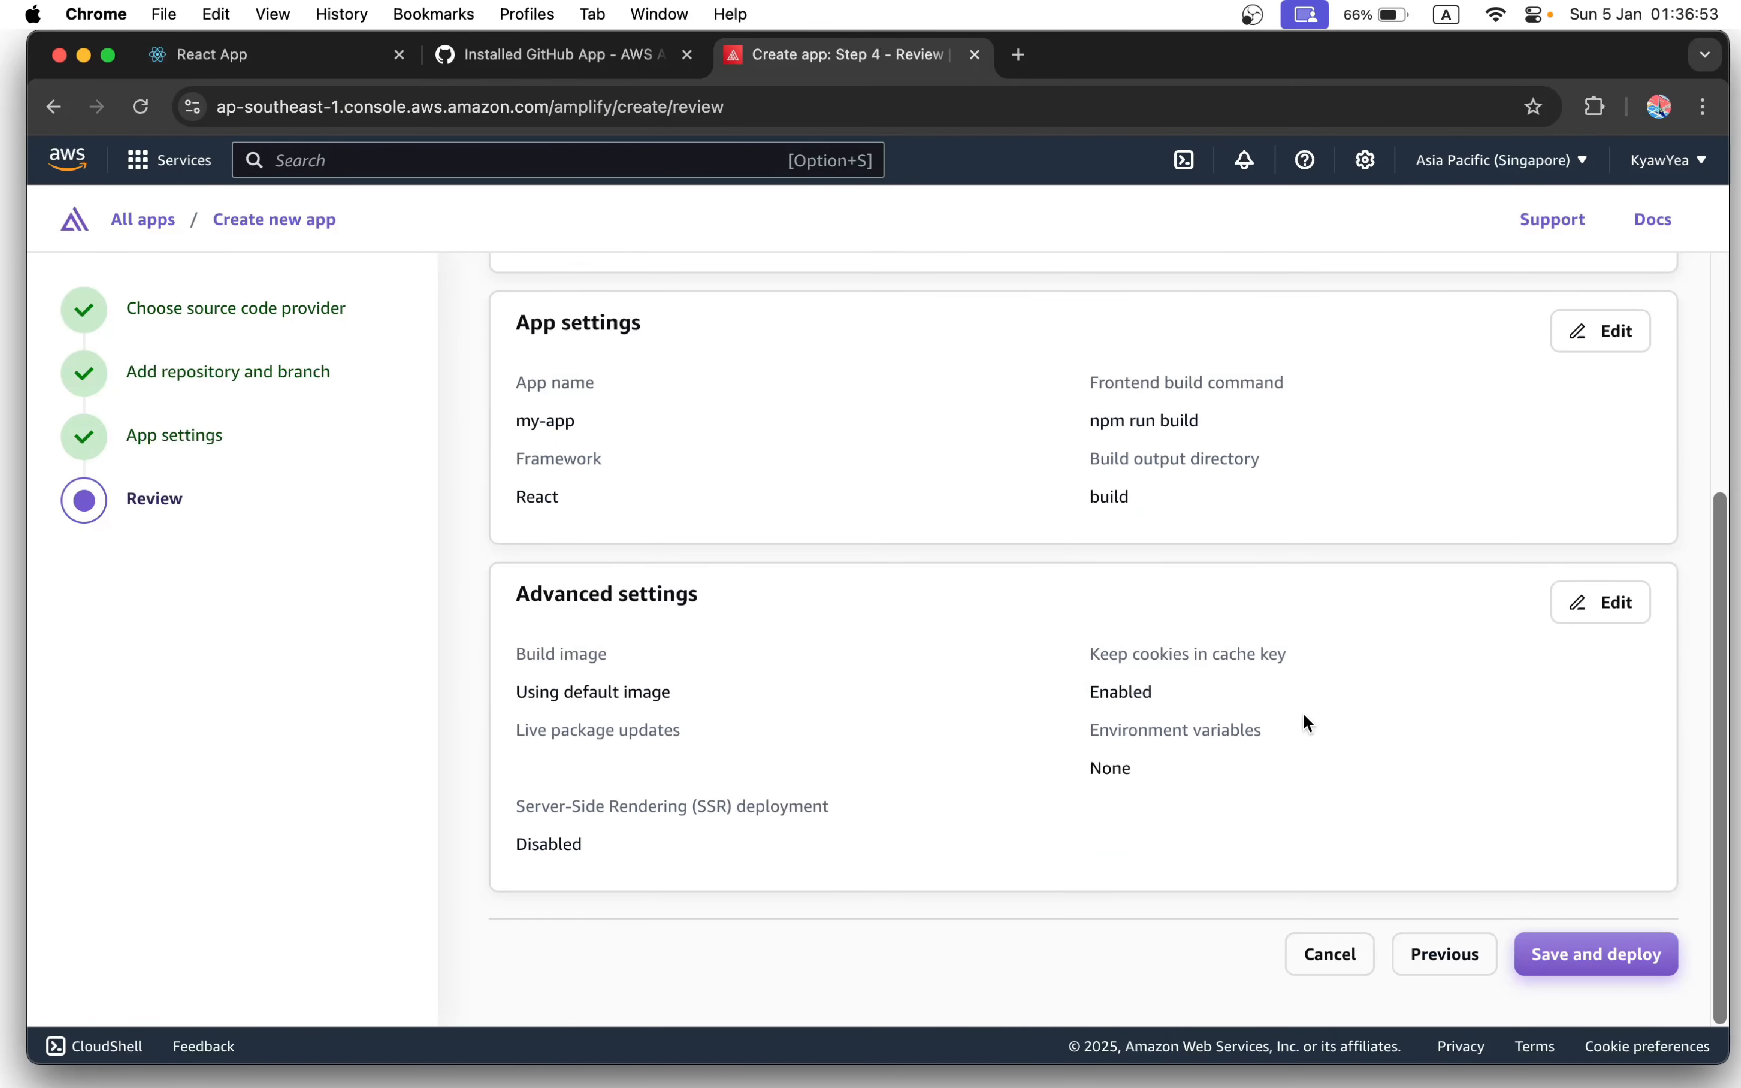
click(1578, 957)
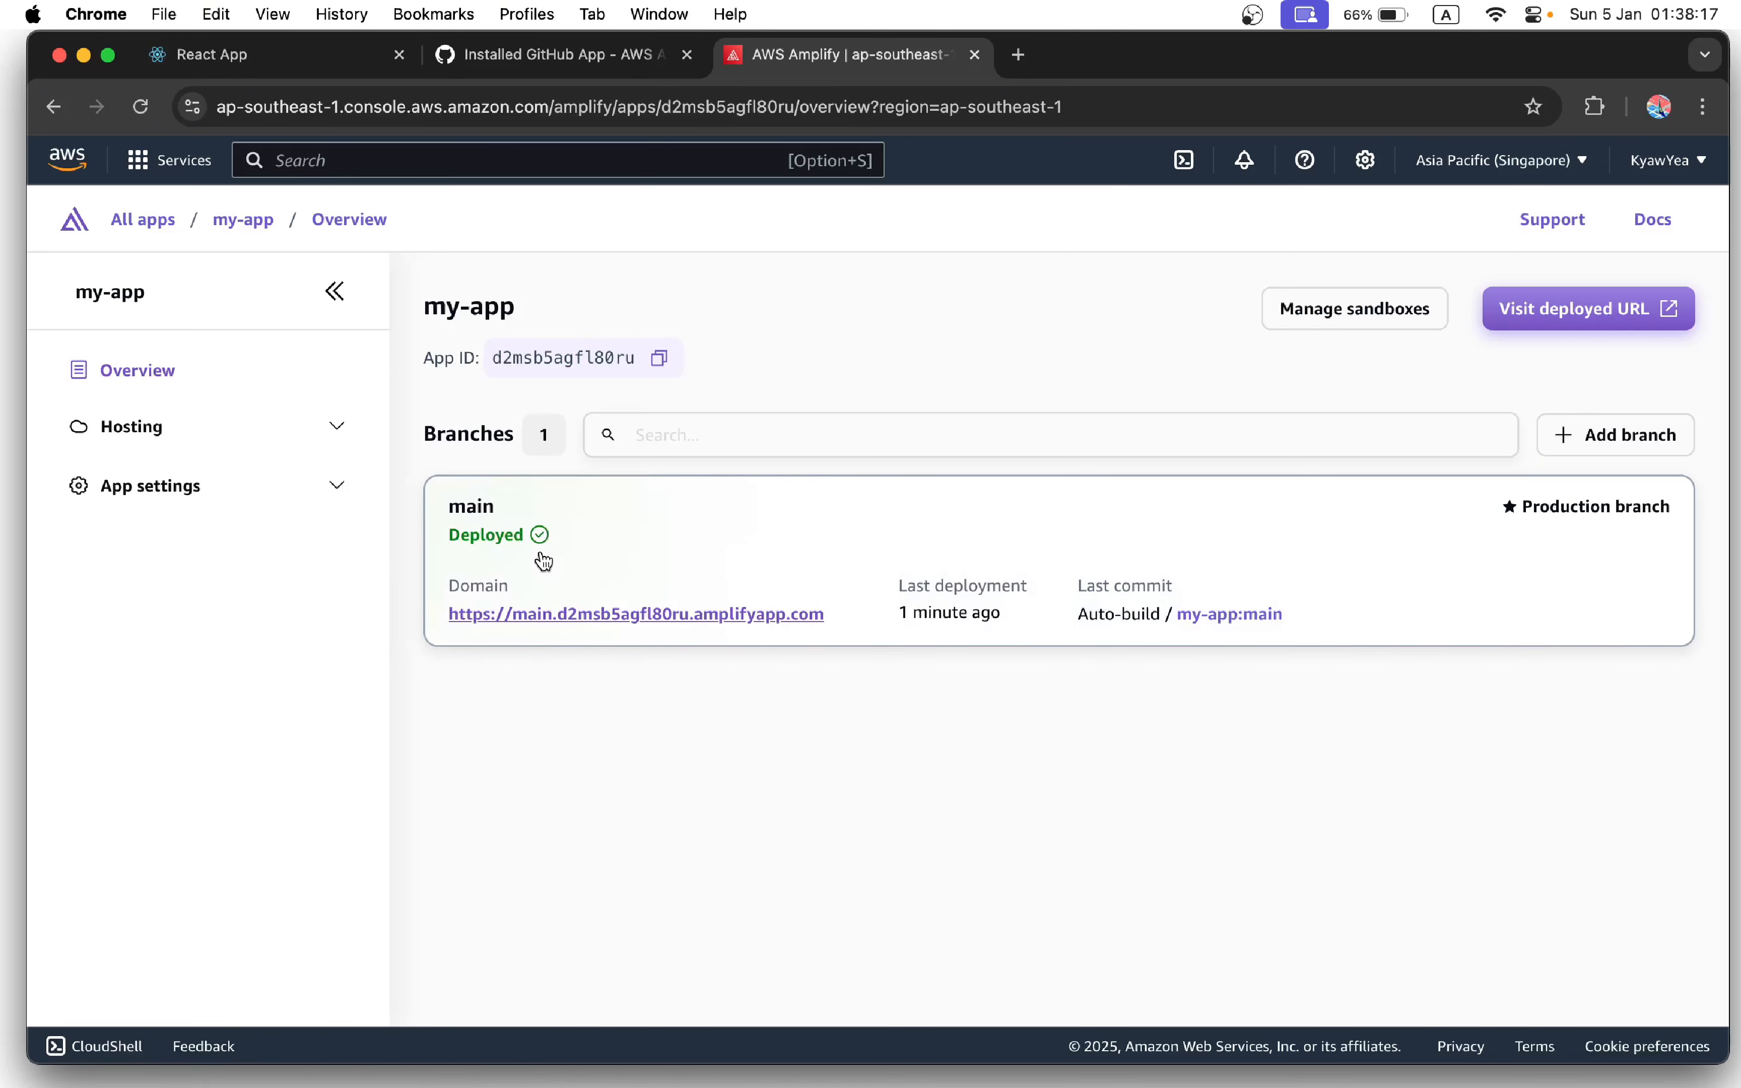
- Open the deployed main branch's domain and test the Subscribe button on the live site several times
click(532, 612)
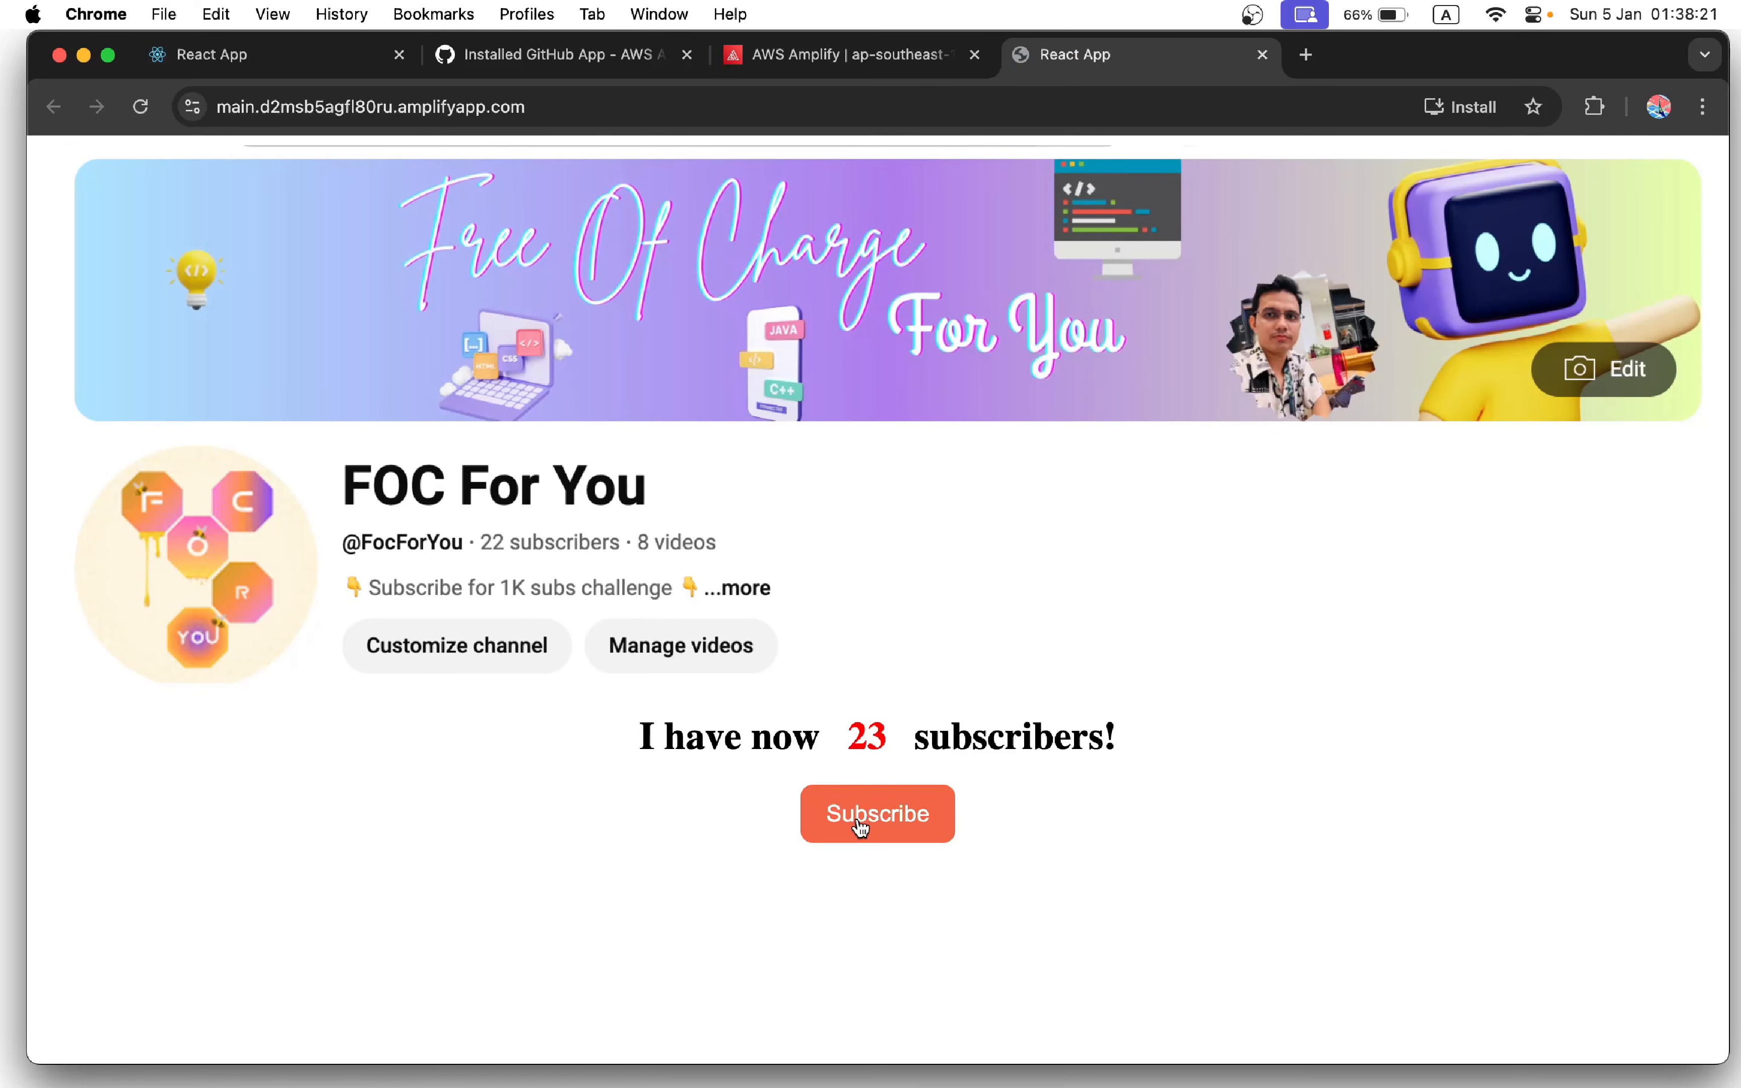
click(860, 826)
click(861, 824)
click(862, 821)
- Return to the Amplify console, open the main branch's deployments, and examine Deployment 1's build log before collapsing it
click(899, 56)
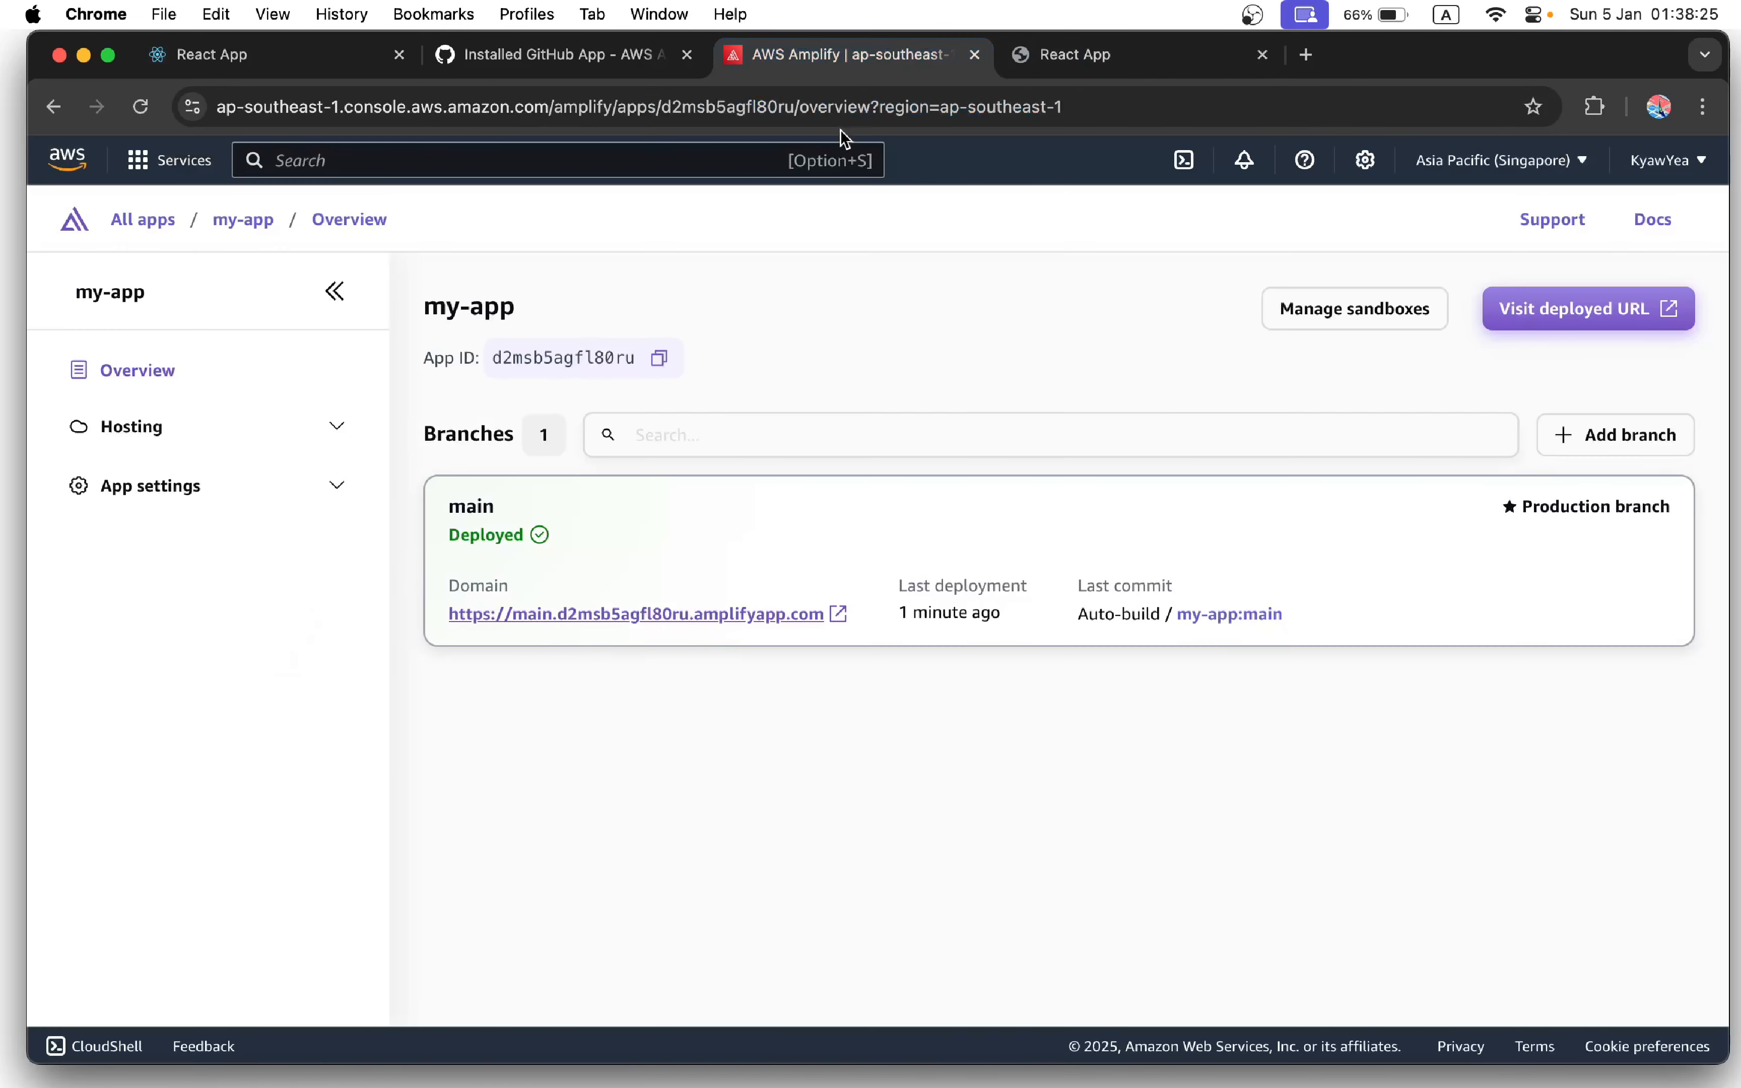
click(593, 540)
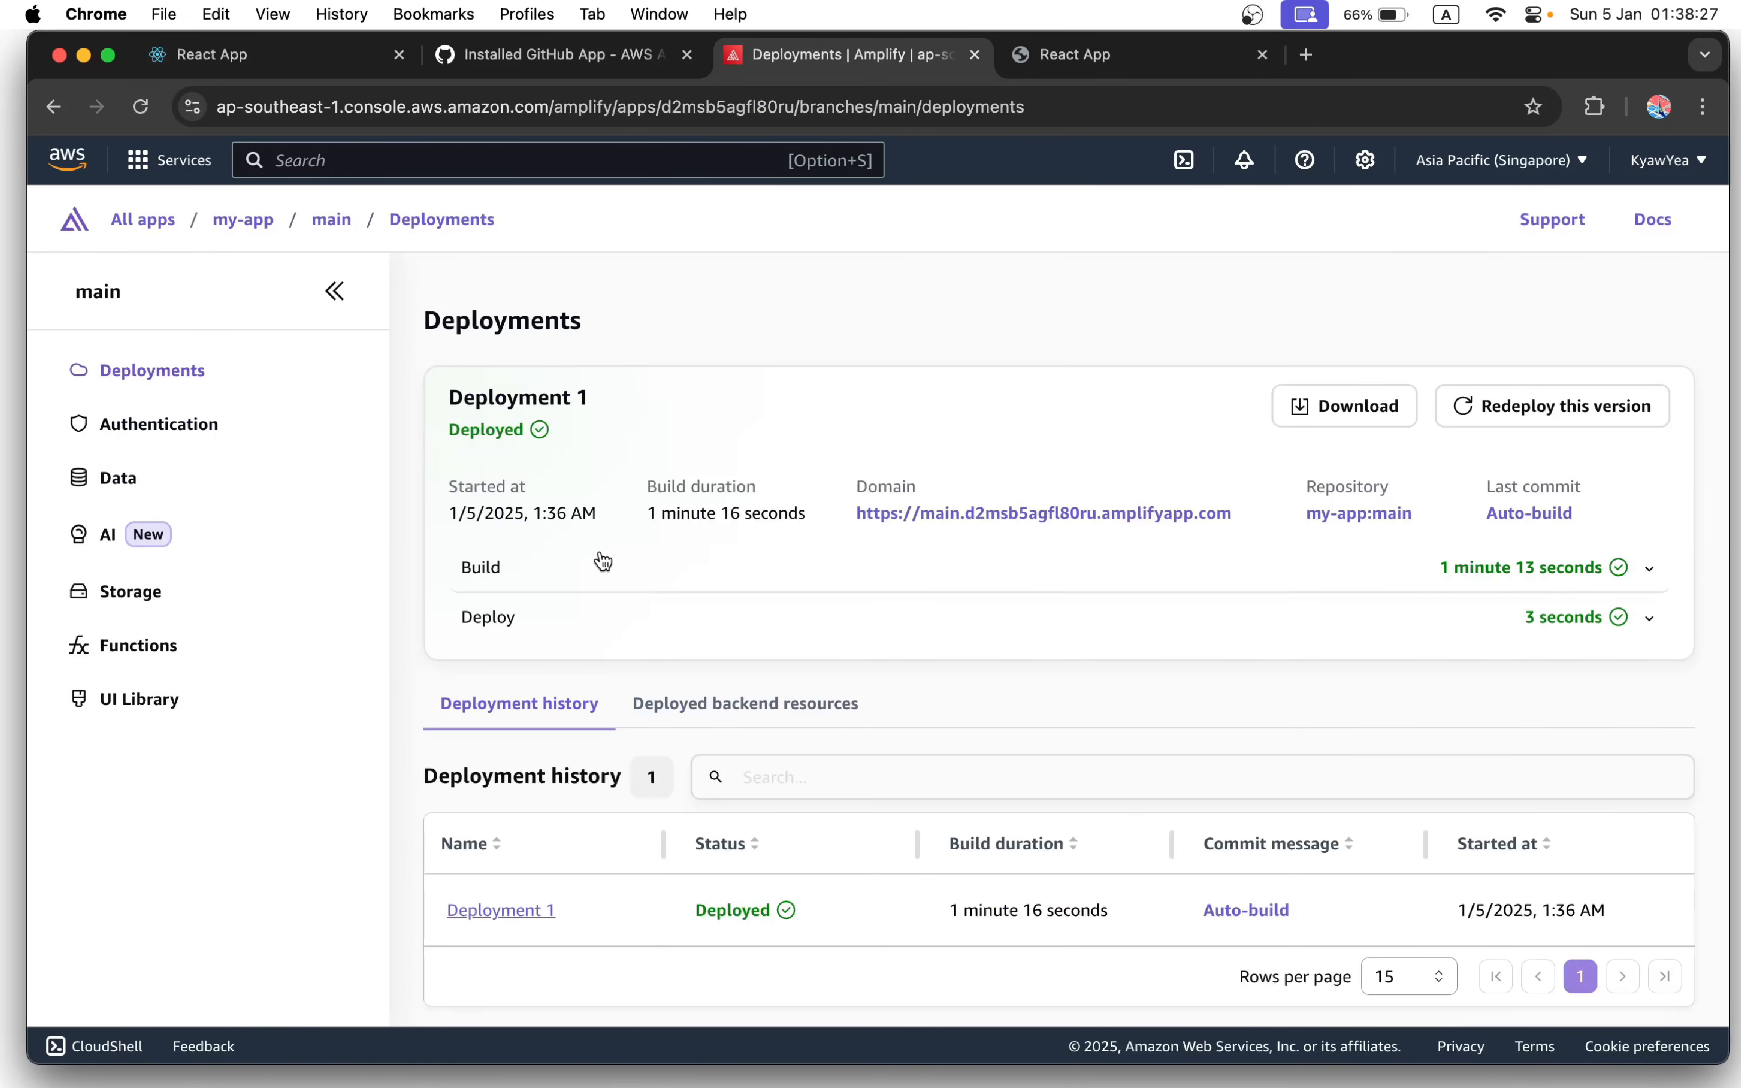
scroll(604, 564, down, 1)
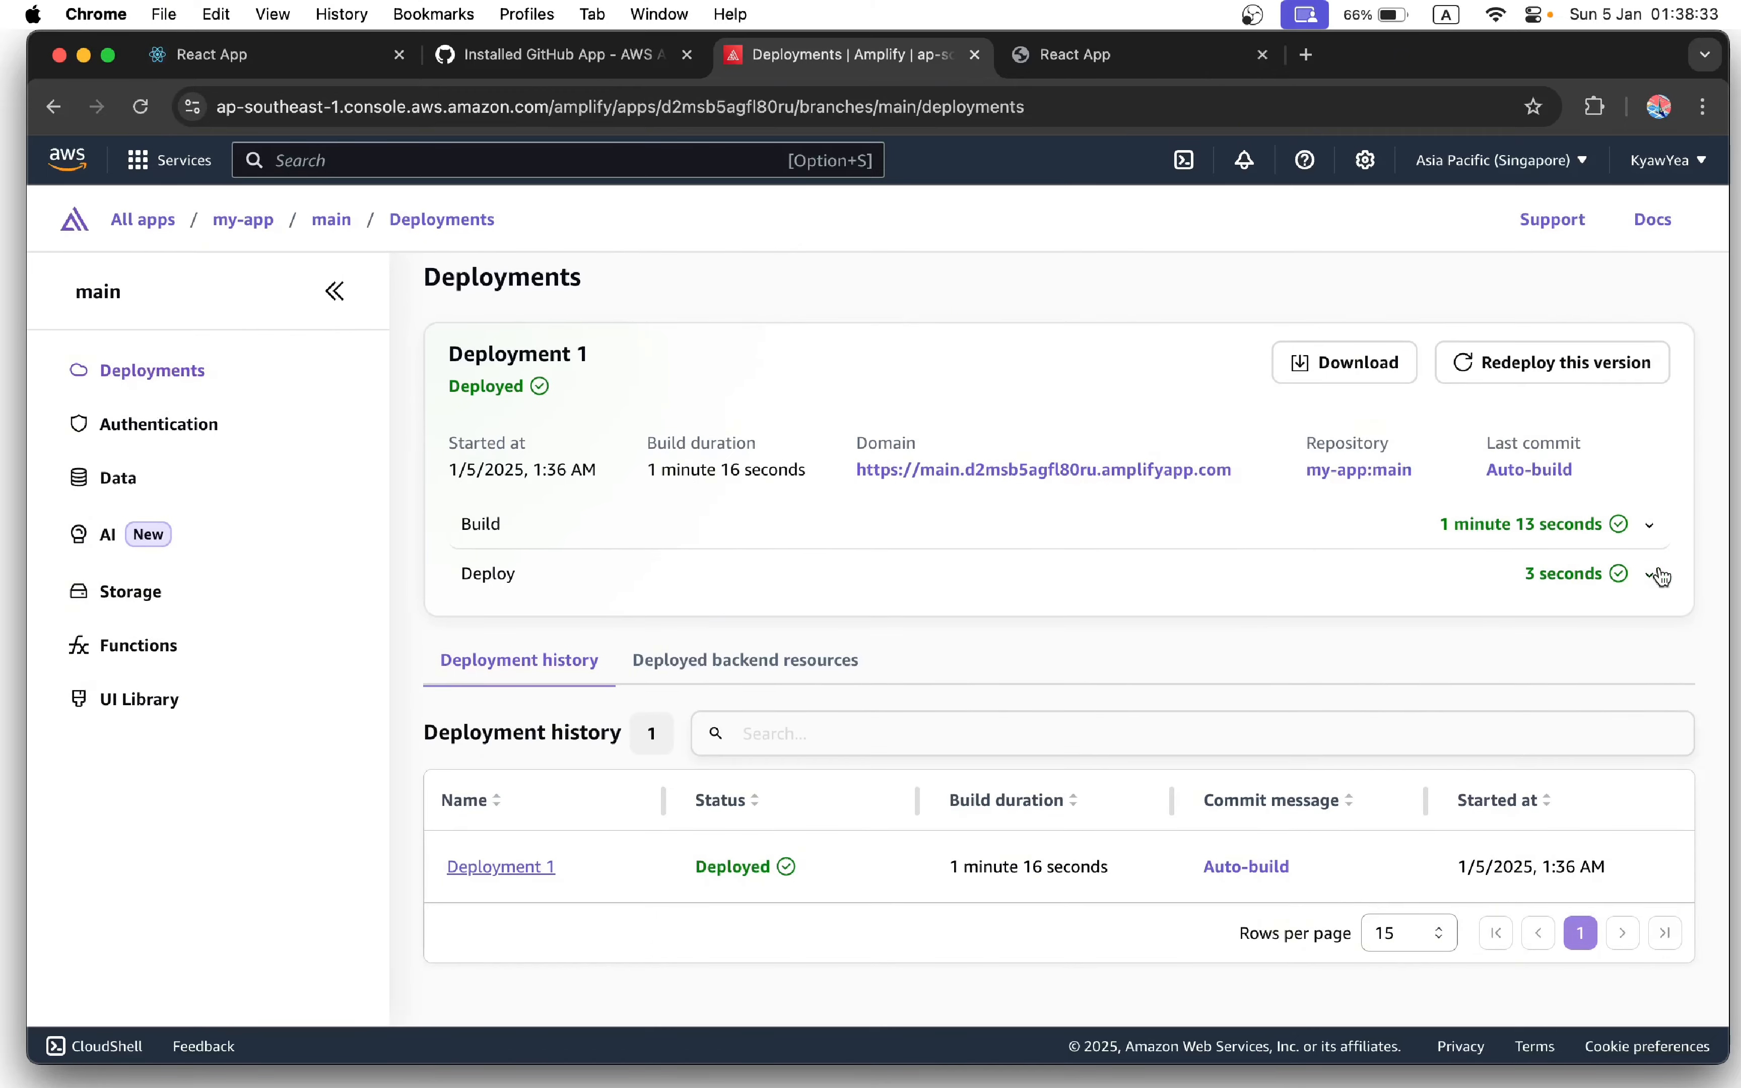
click(1650, 527)
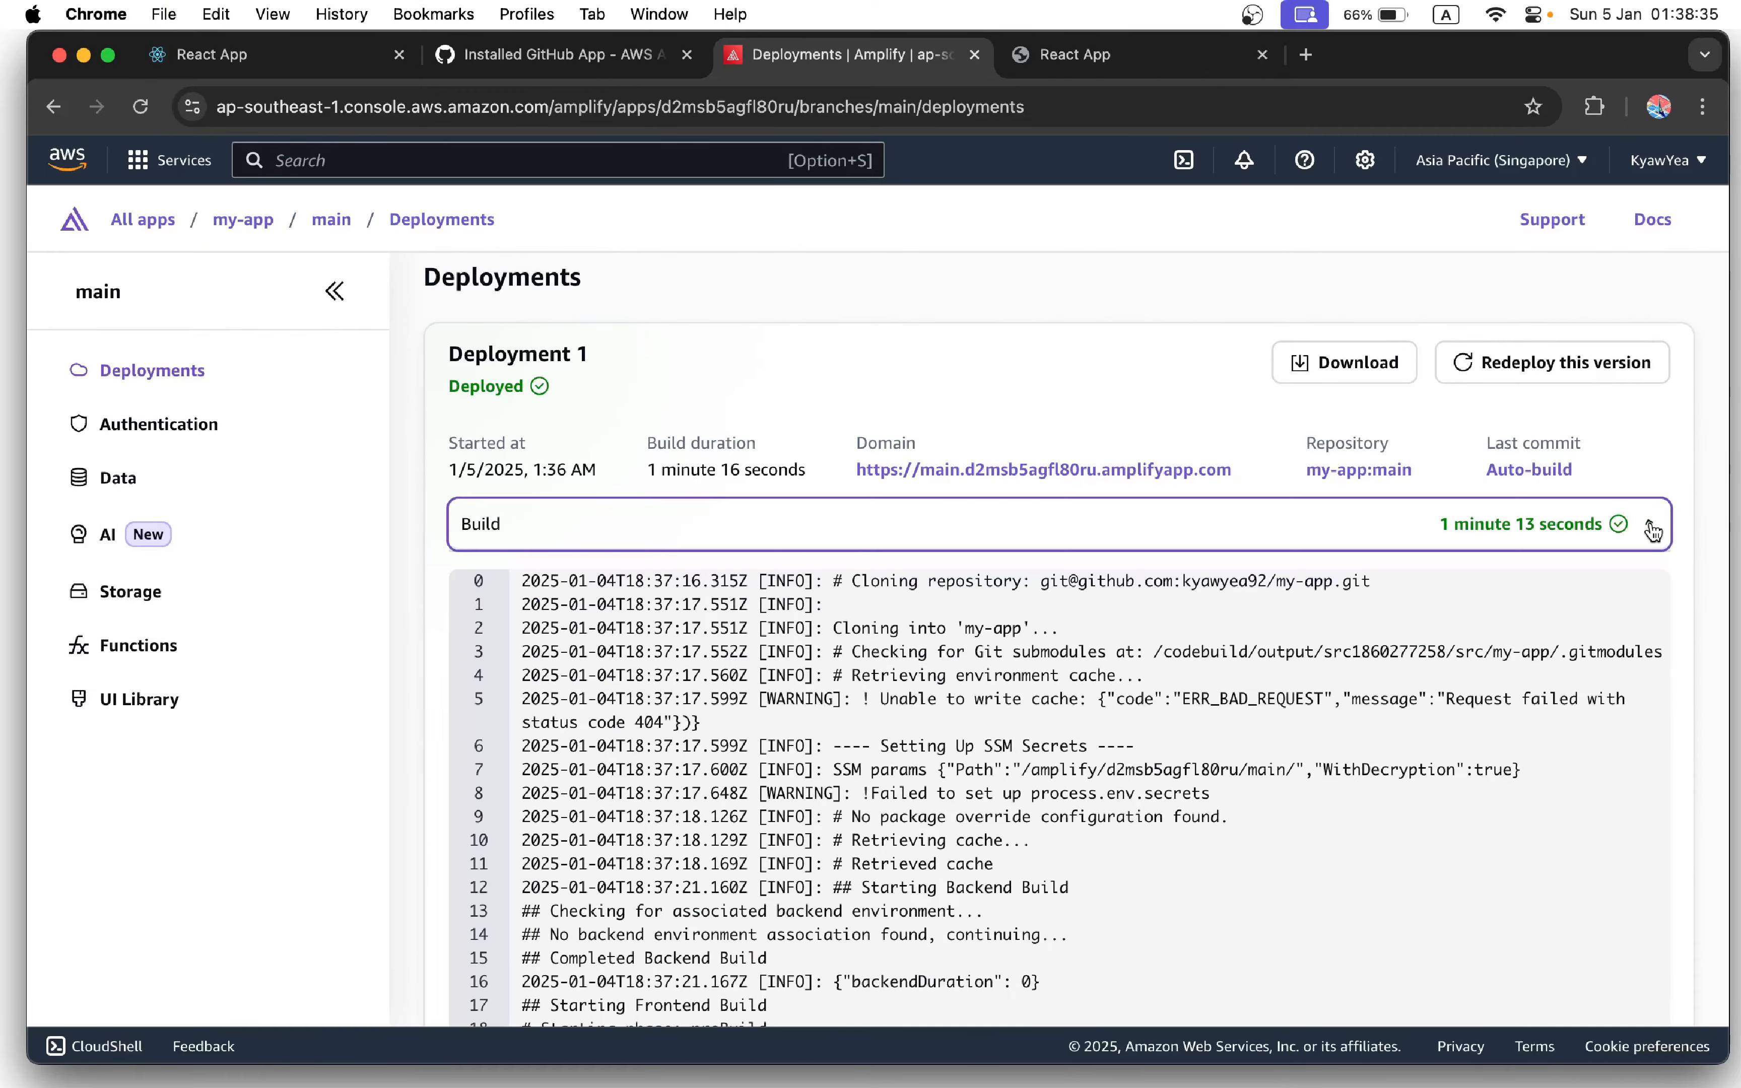
scroll(1651, 531, down, 10)
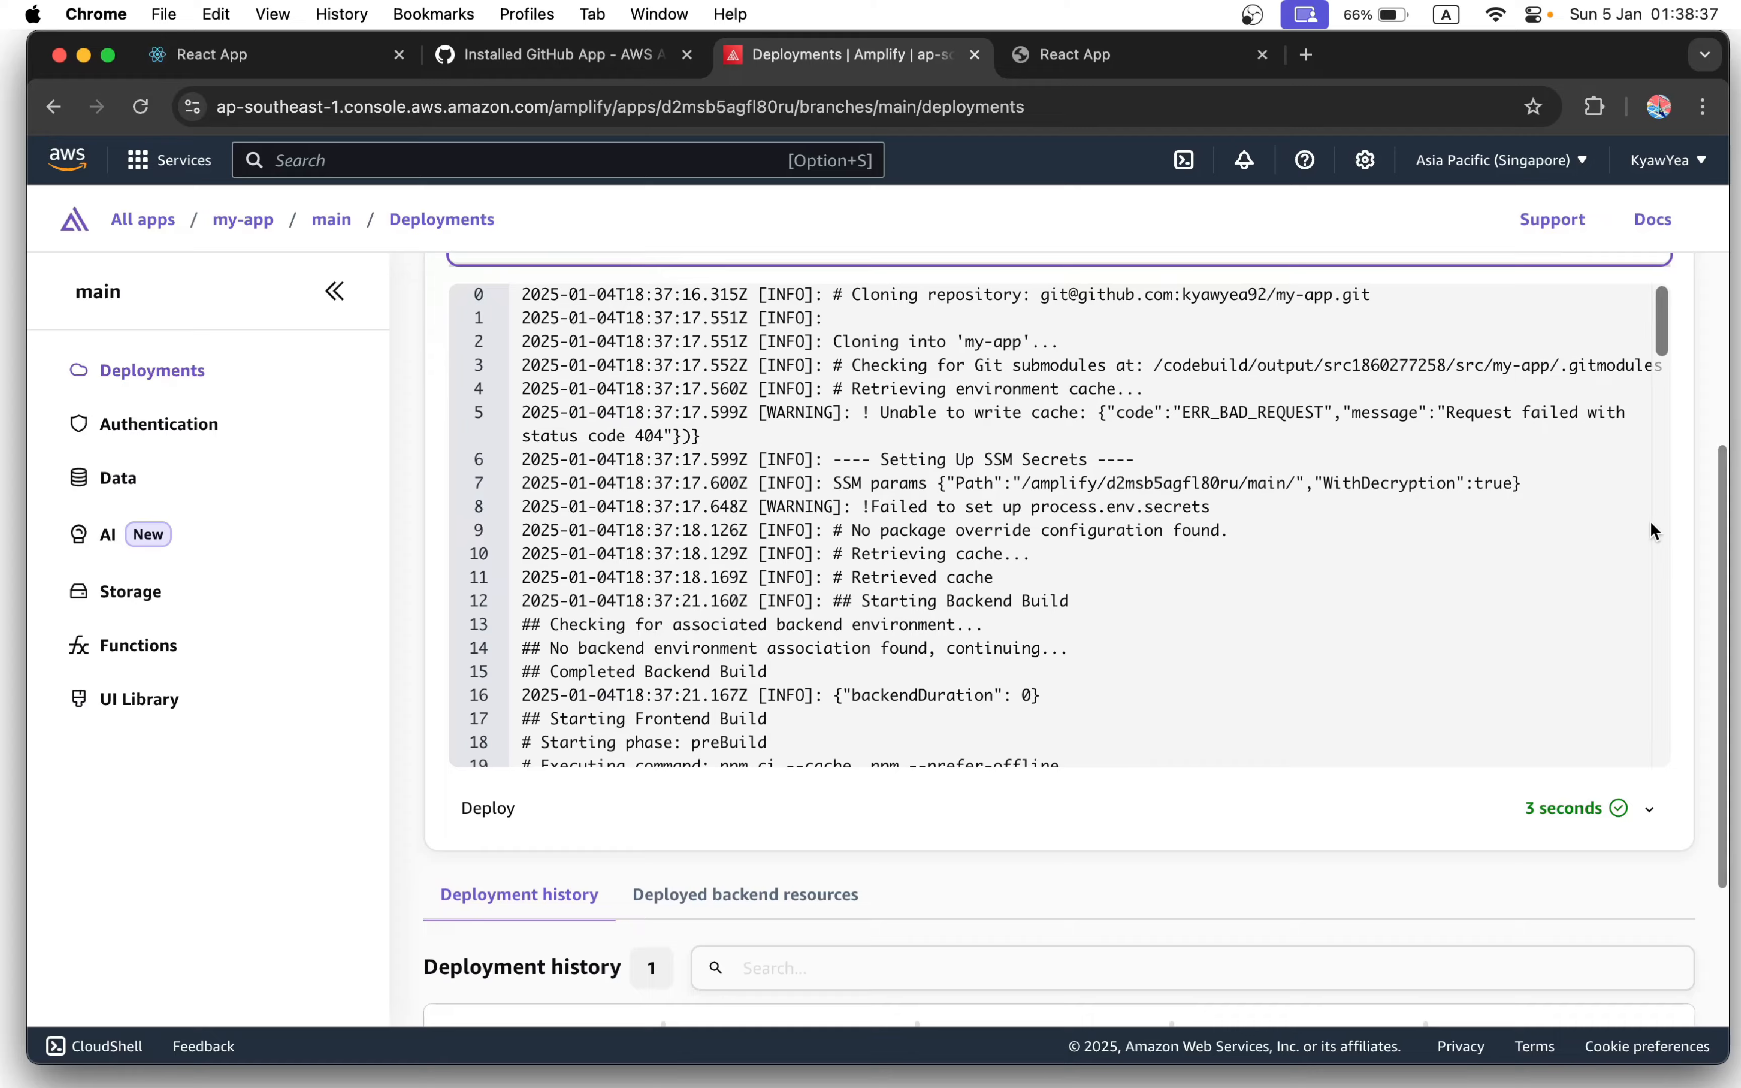
scroll(1650, 525, down, 15)
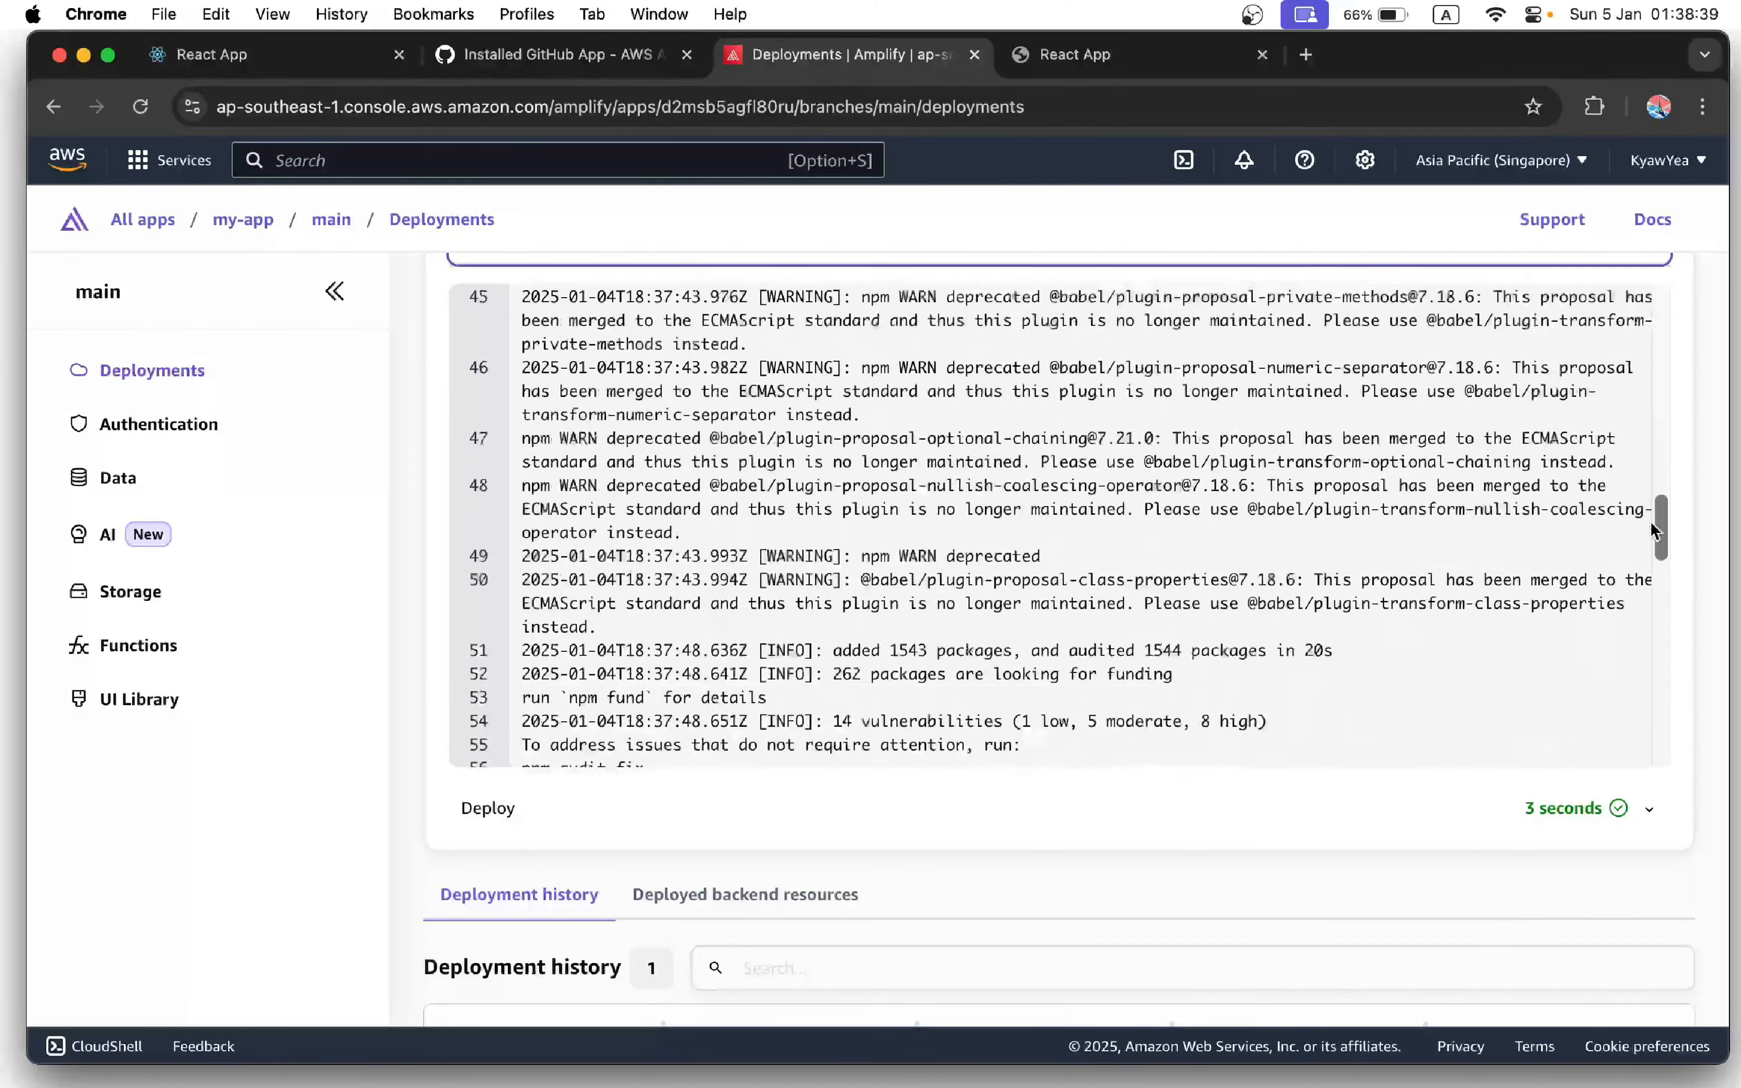
scroll(1652, 531, down, 20)
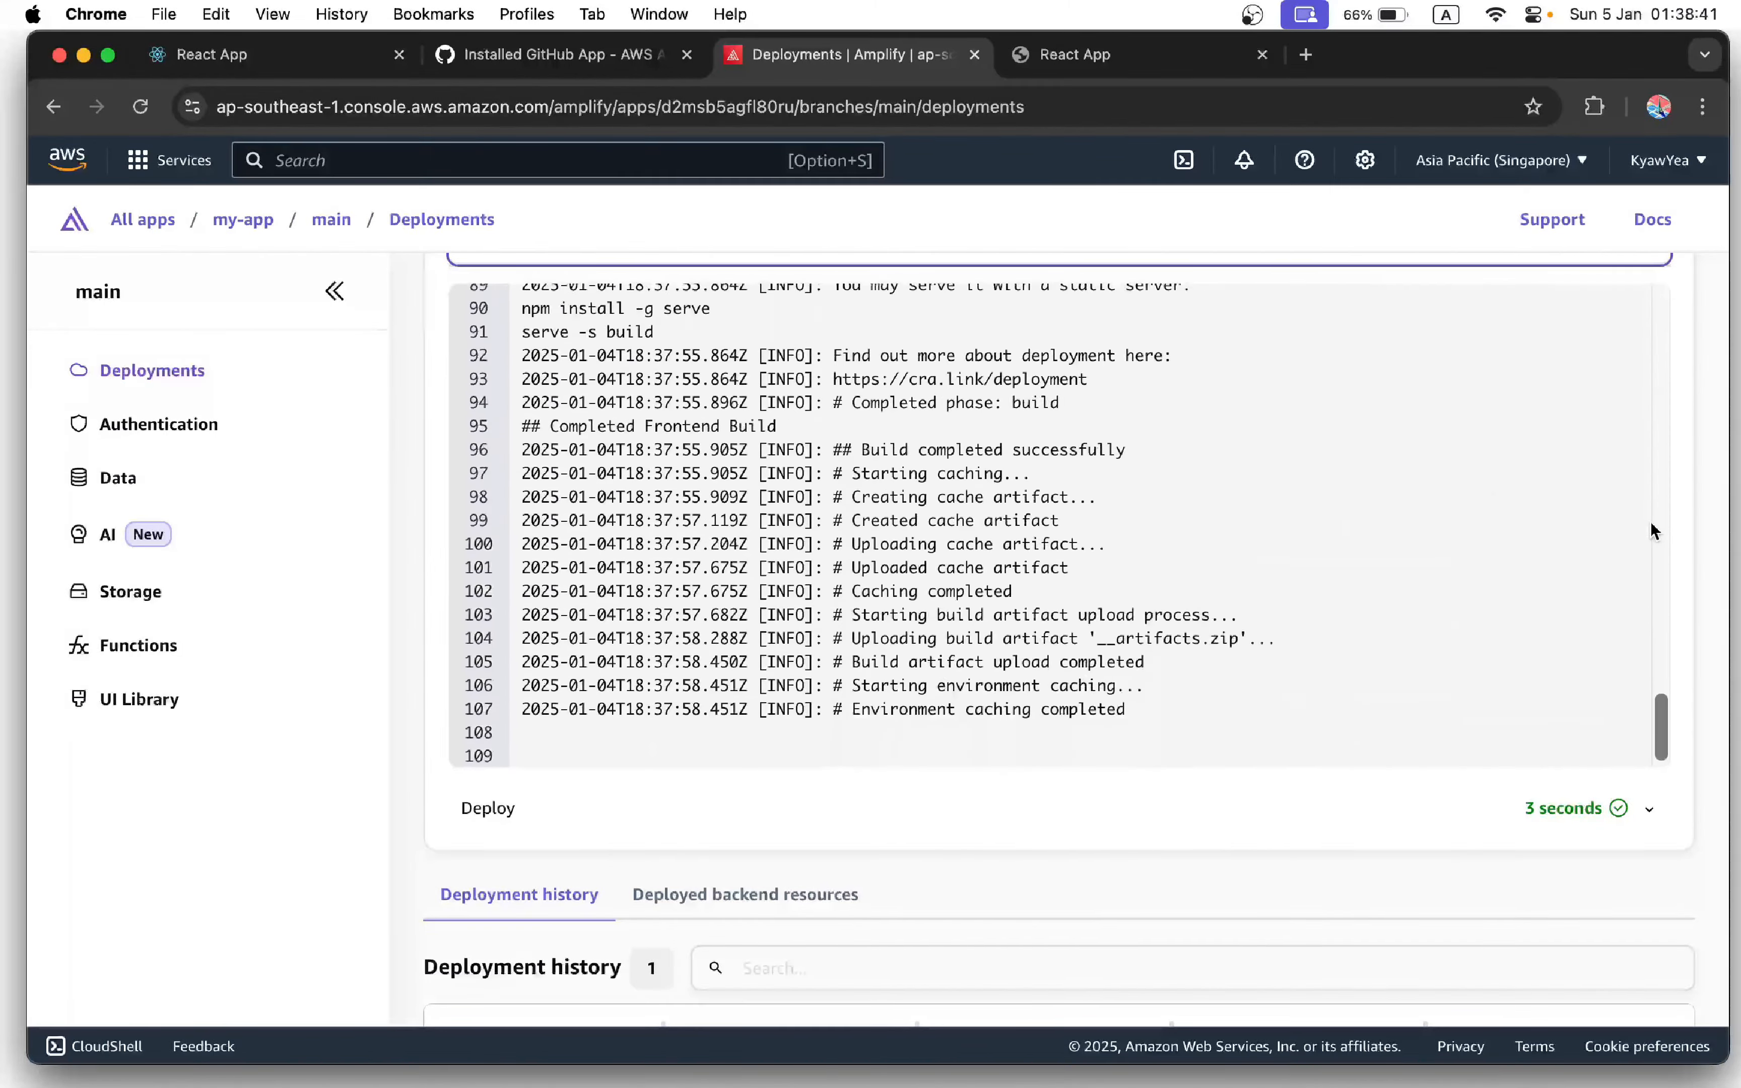
scroll(1645, 562, up, 6)
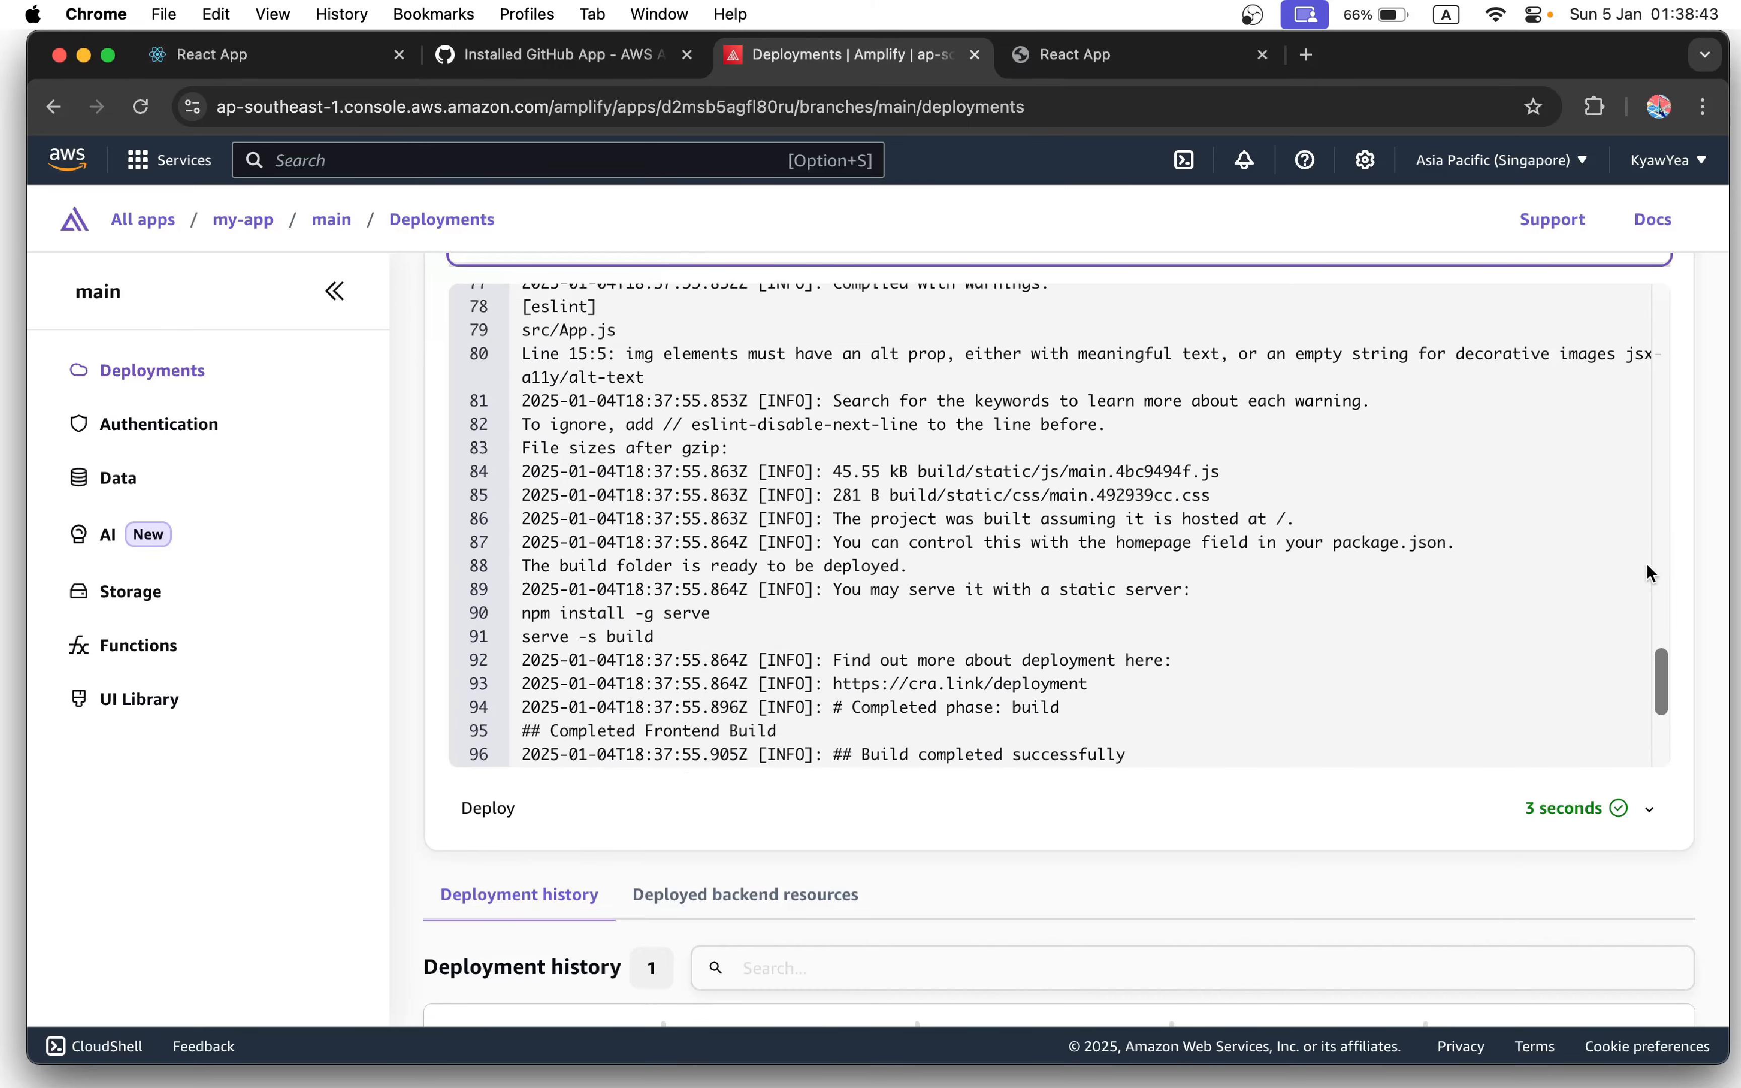
scroll(1705, 551, up, 5)
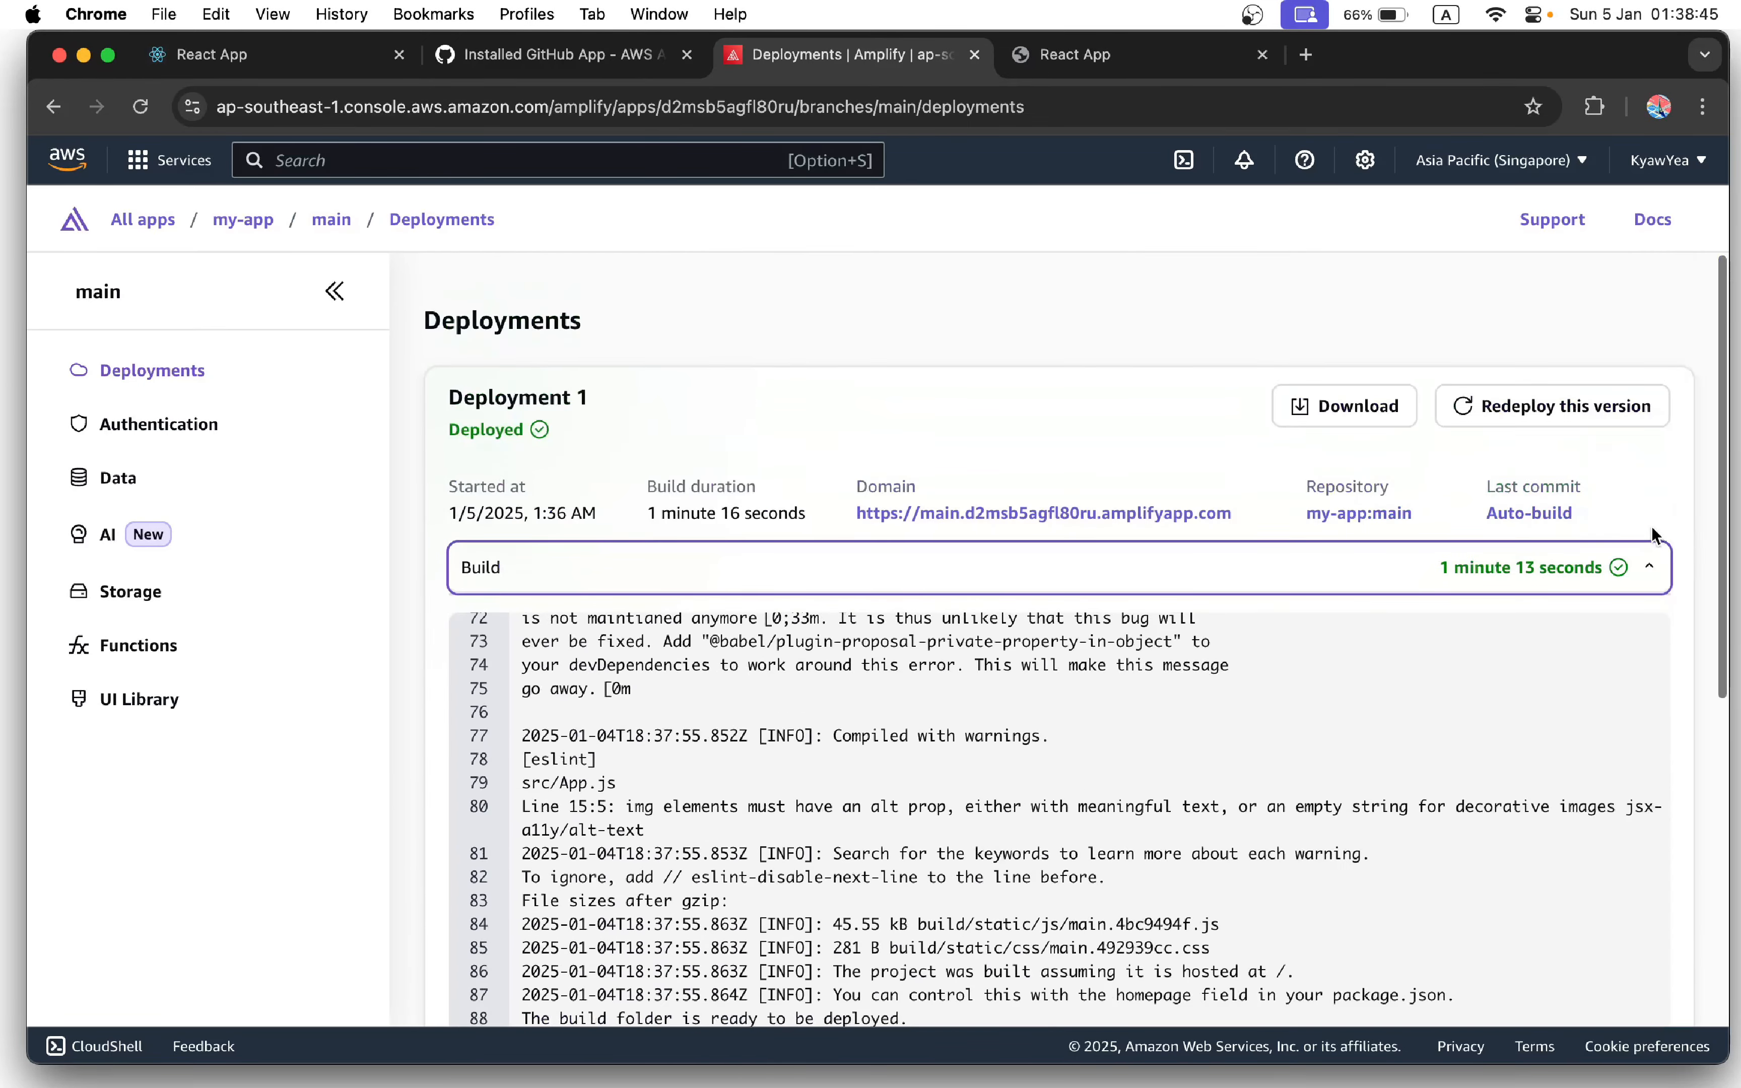
click(1648, 570)
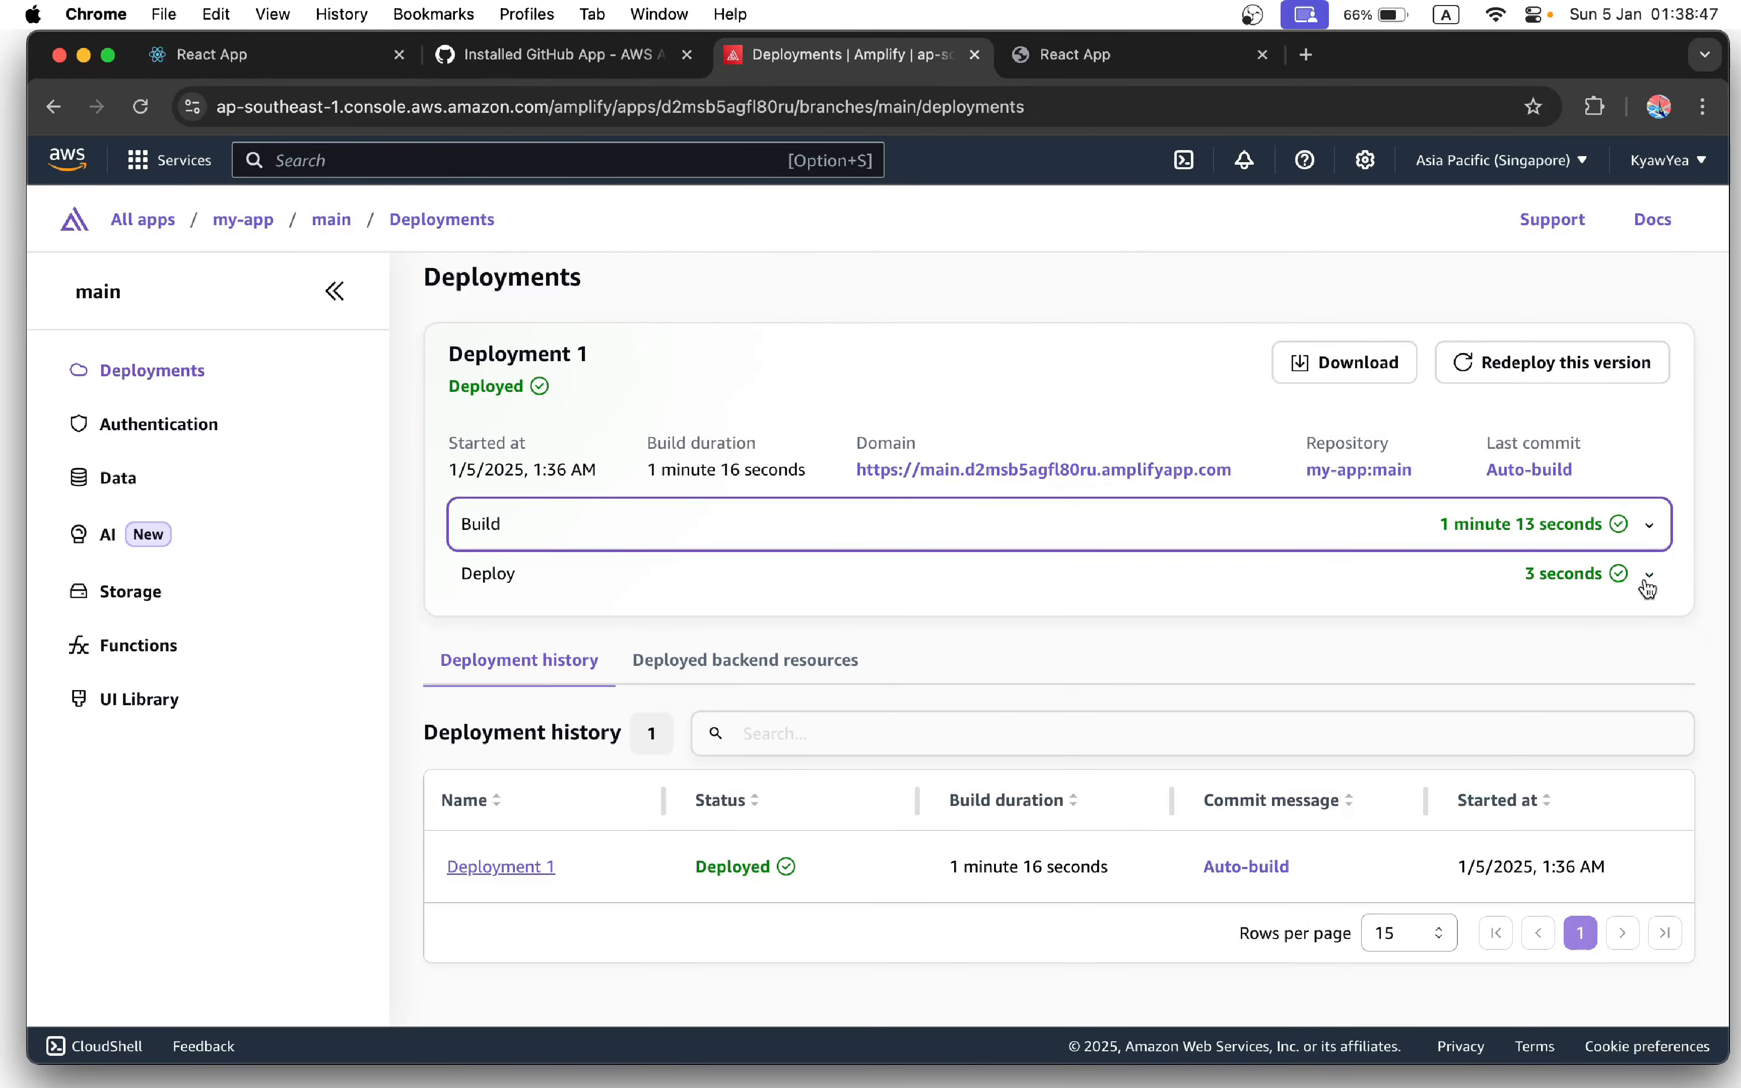